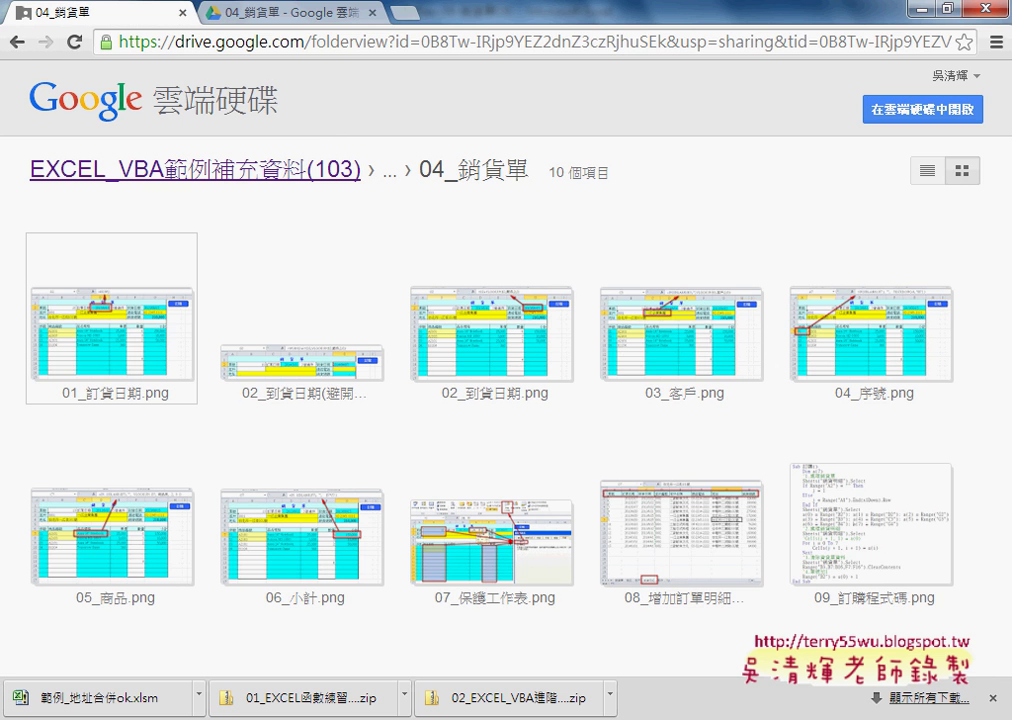
- Minimize the Chrome and Excel windows so the Windows desktop shows
left_click(920, 8)
left_click(924, 10)
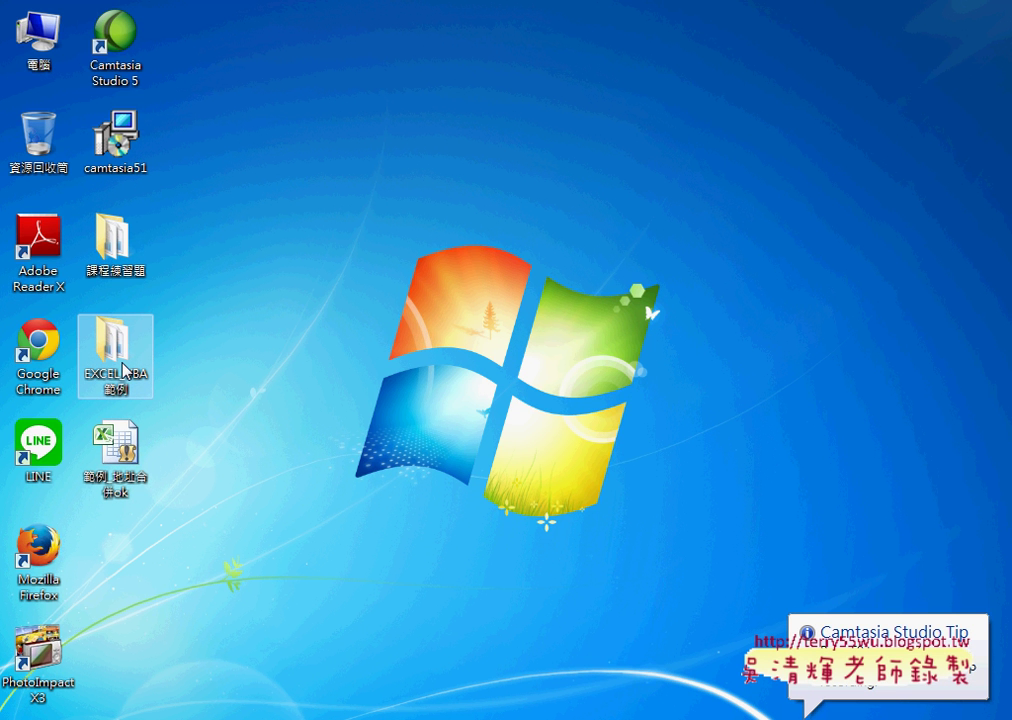
- Open the 完成ex-09-銷貨單 workbook from the EXCEL_VBA範例 desktop folder
double_click(125, 370)
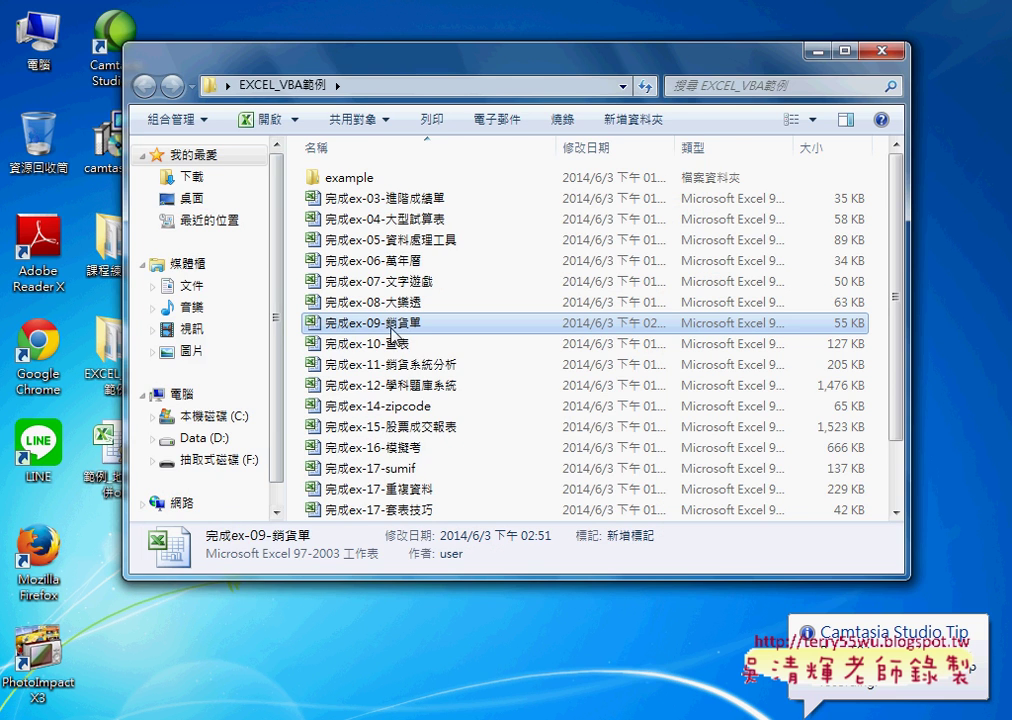
double_click(397, 324)
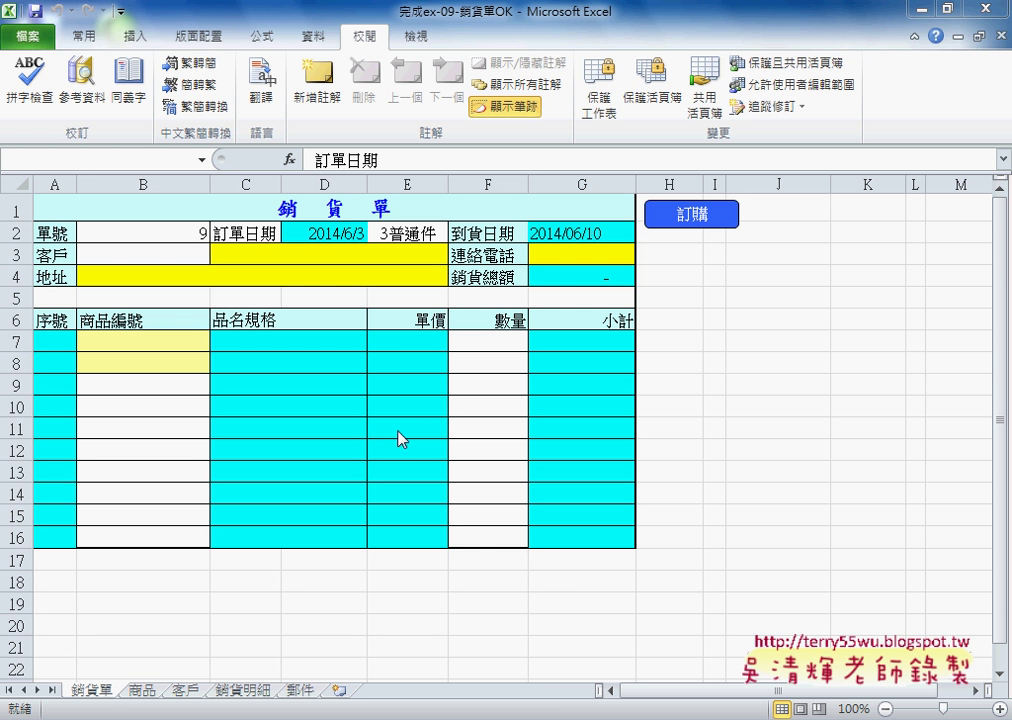
mouse_move(349, 716)
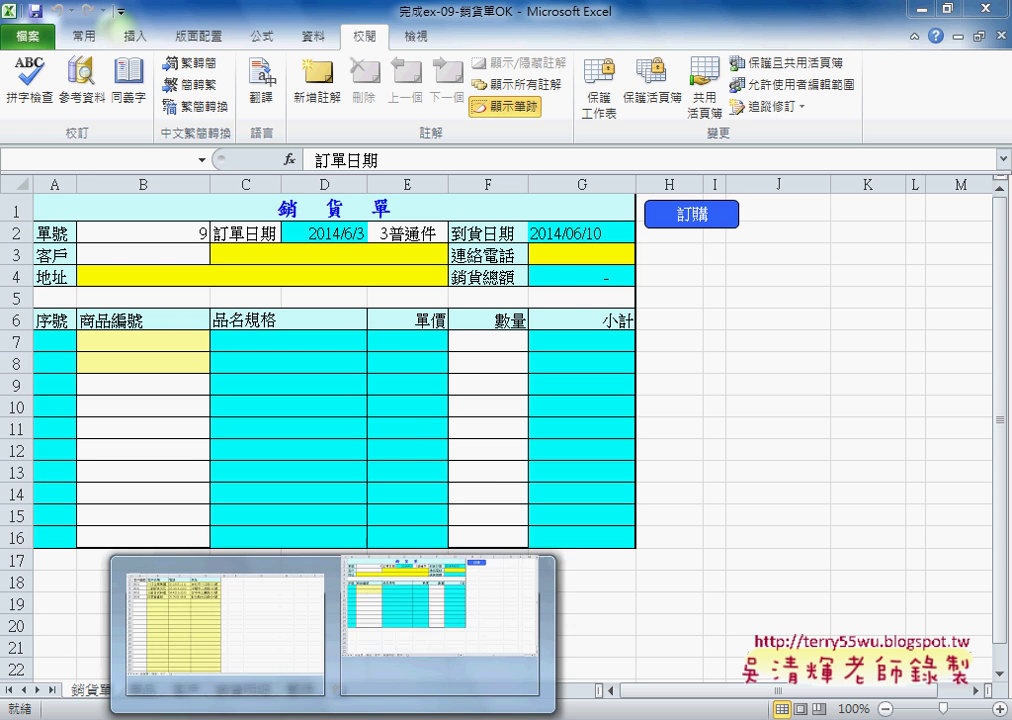
- Answer 否 to Excel's prompt to reopen the already-open 完成ex-09-銷貨單.xls
left_click(266, 655)
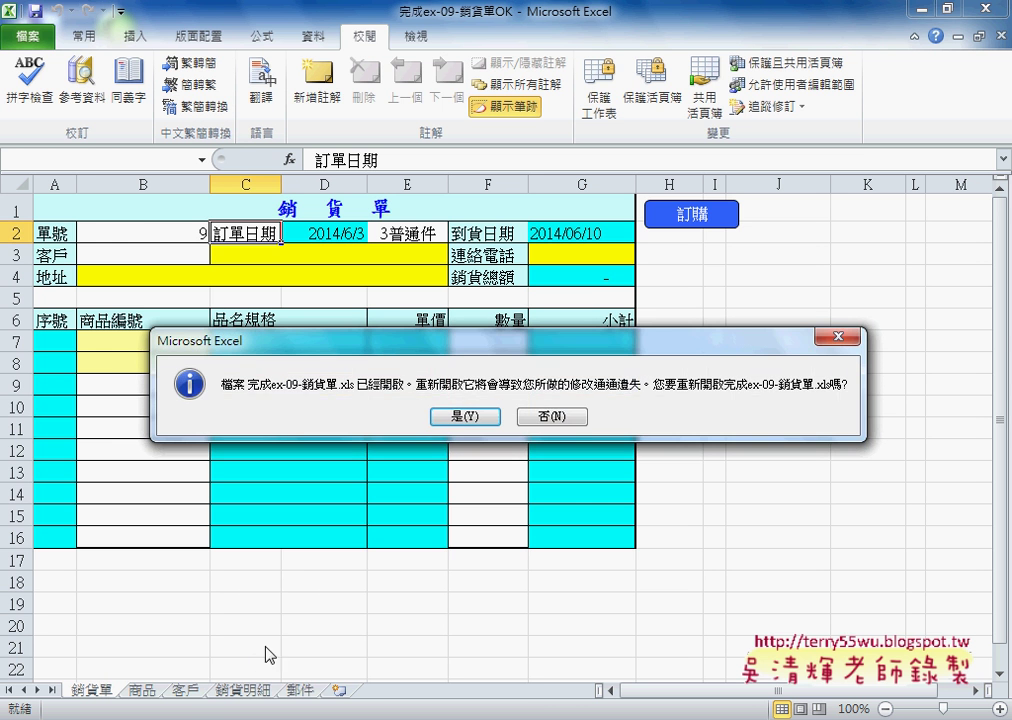
left_click(557, 416)
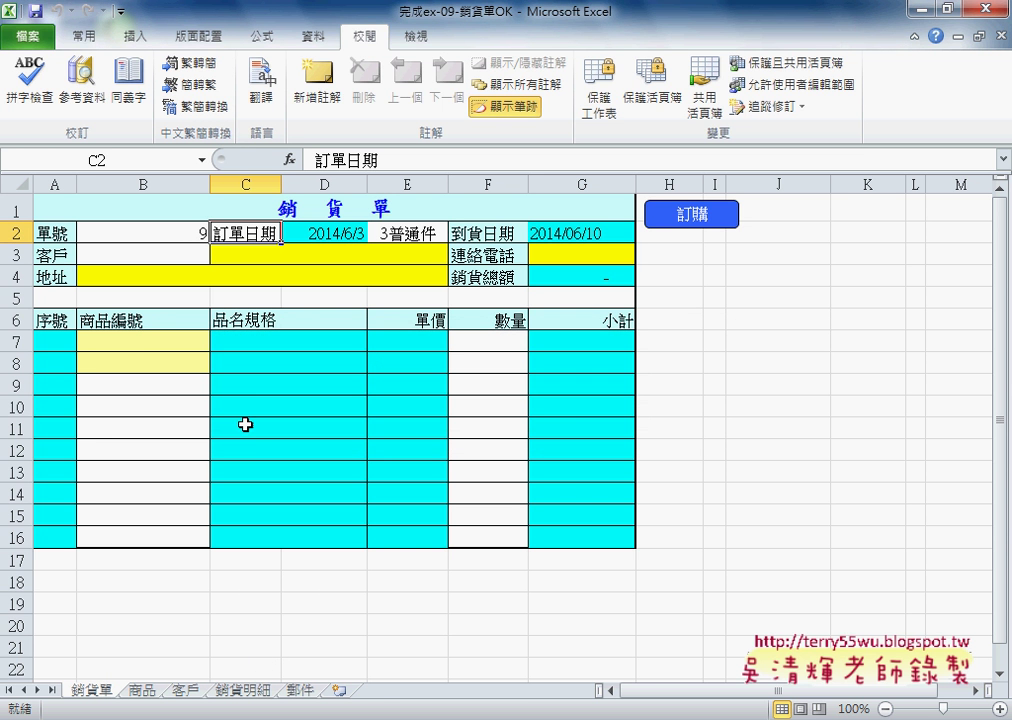
- In the compatibility-mode workbook's 銷貨單 sheet, enter 1 as the order number in B2
left_click(280, 670)
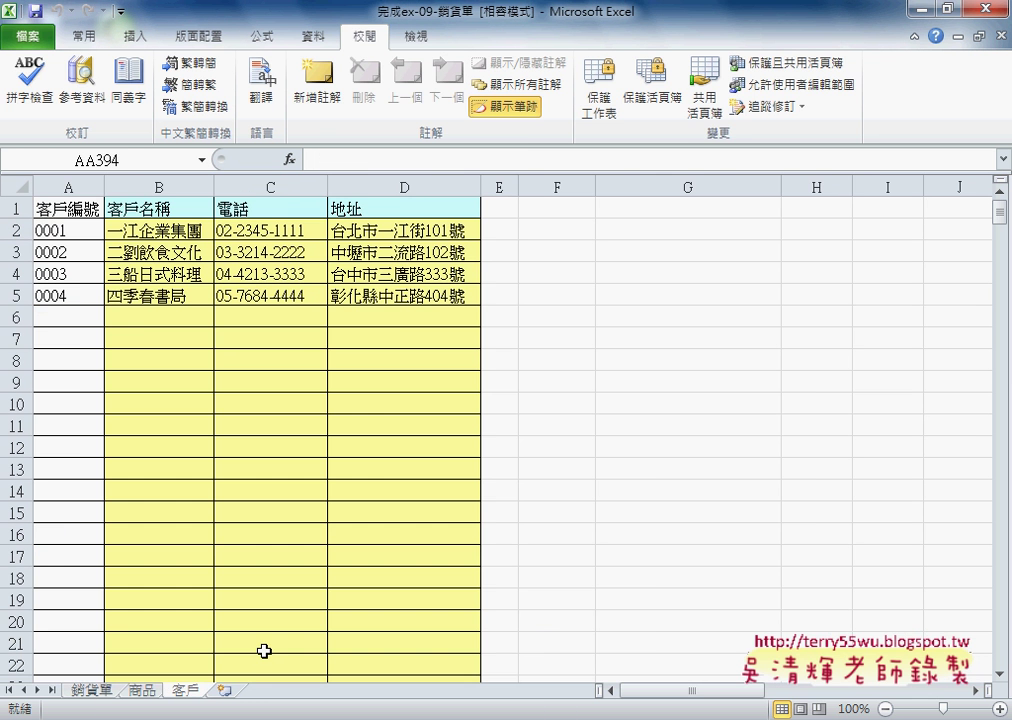
left_click(95, 690)
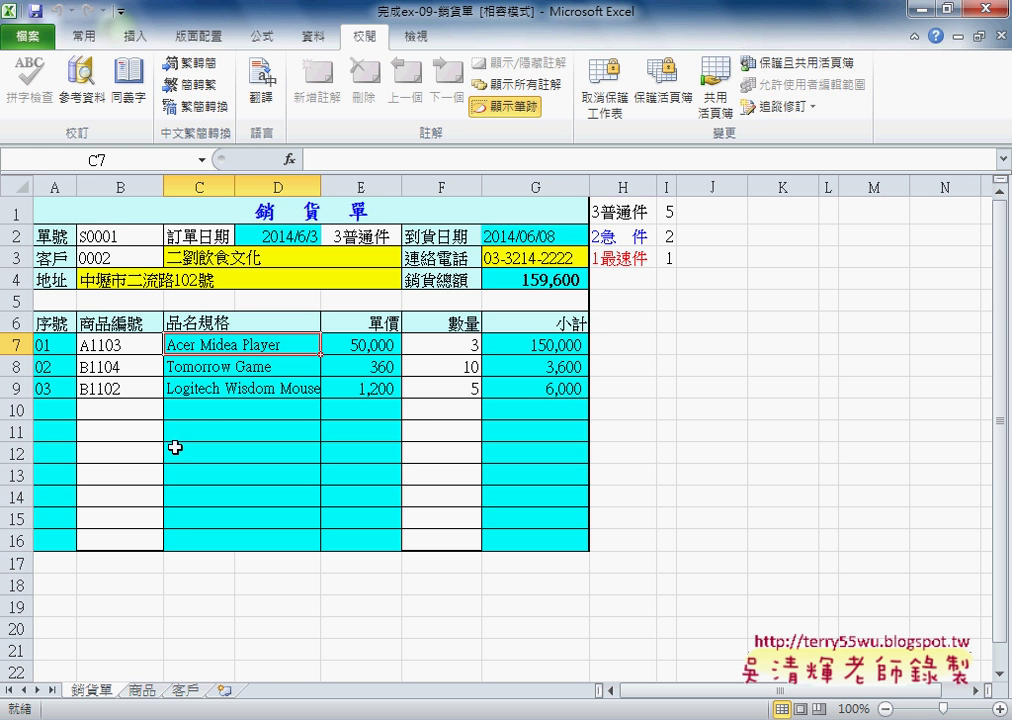
left_click(129, 240)
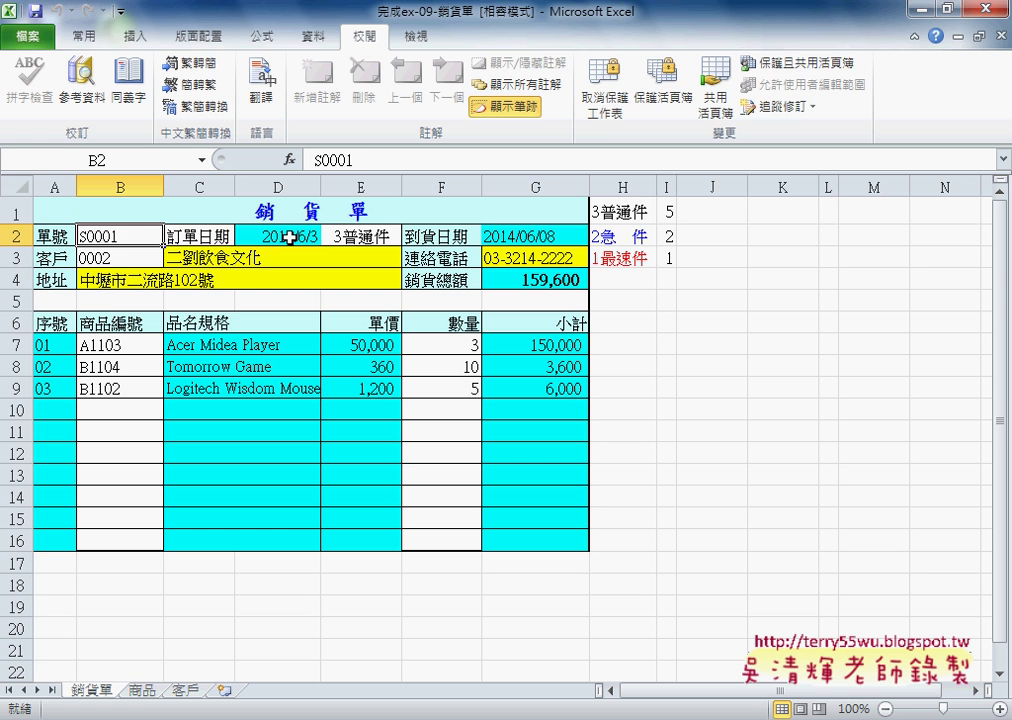
type("1")
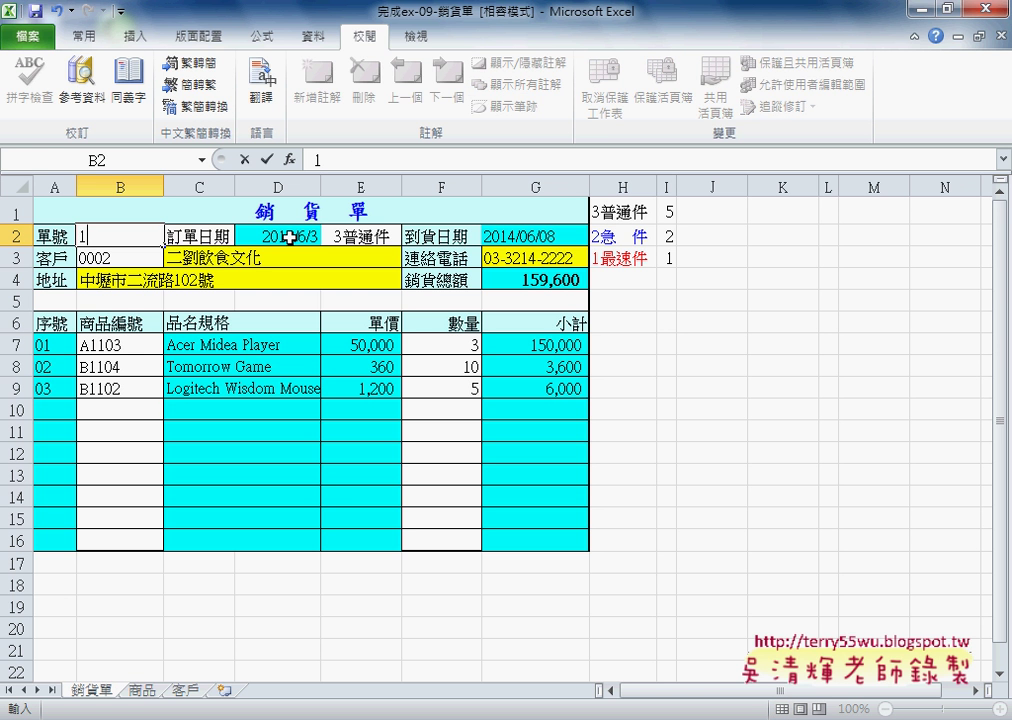
left_click(289, 237)
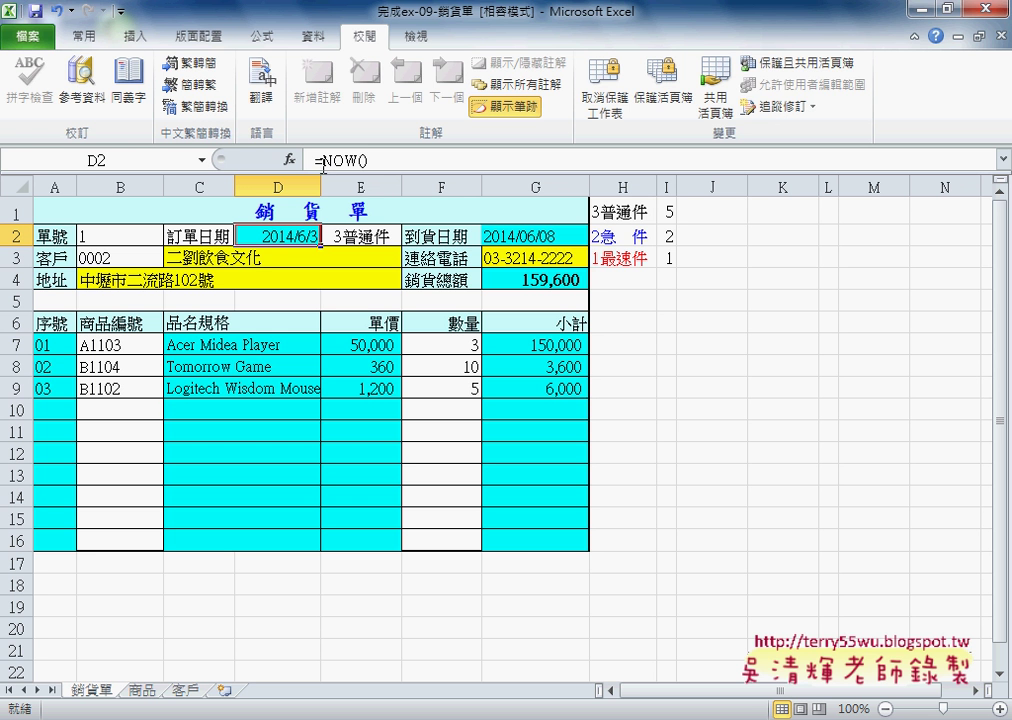
- Unprotect the 銷貨單 sheet and change D2's order-date formula from NOW to =TODAY()
left_click(327, 160)
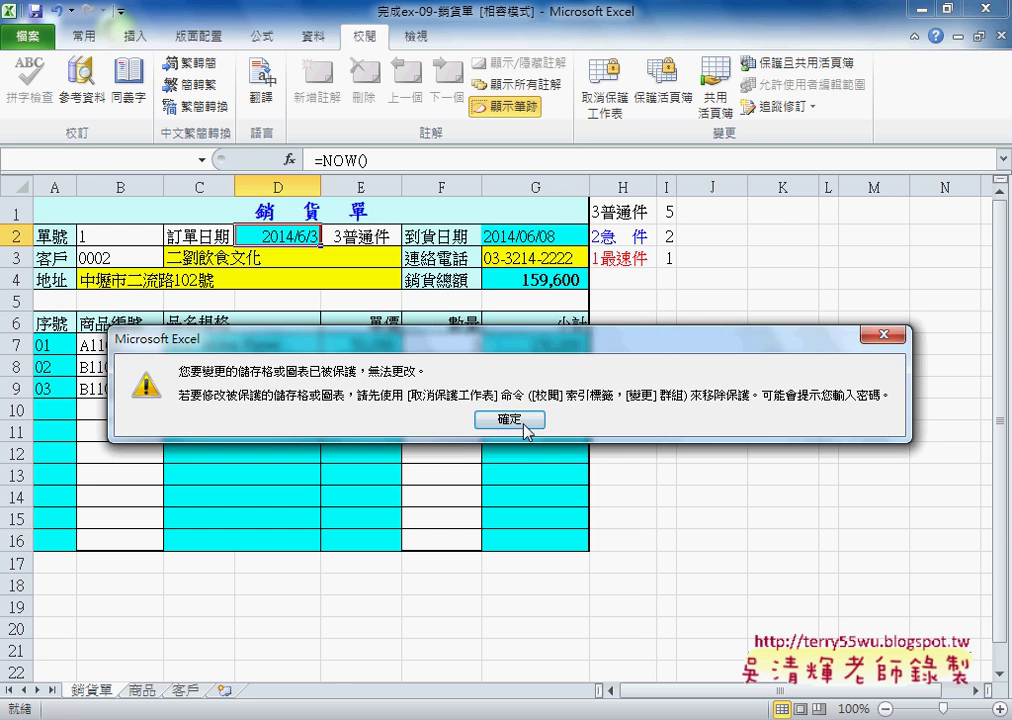
left_click(526, 484)
left_click(604, 95)
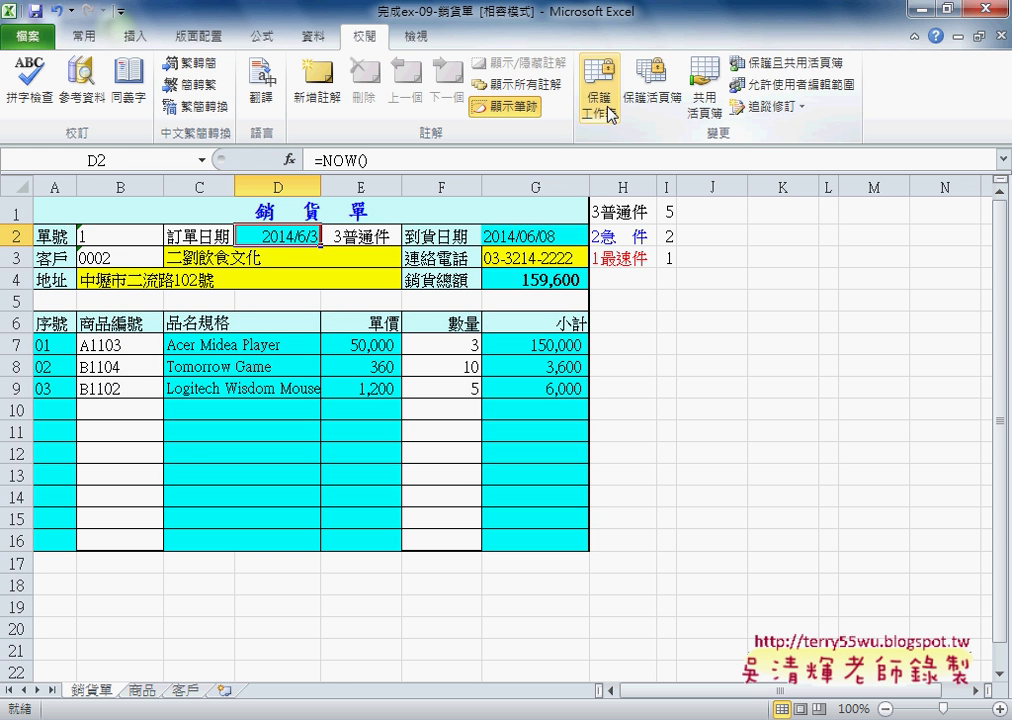
left_click_drag(322, 160, 360, 160)
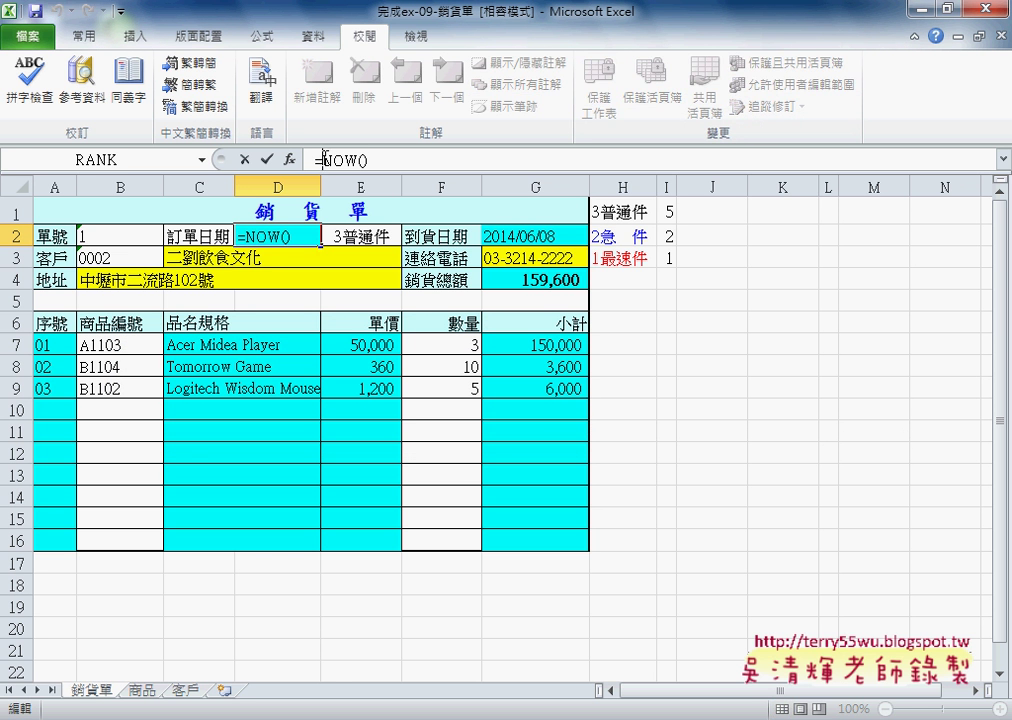
type("t")
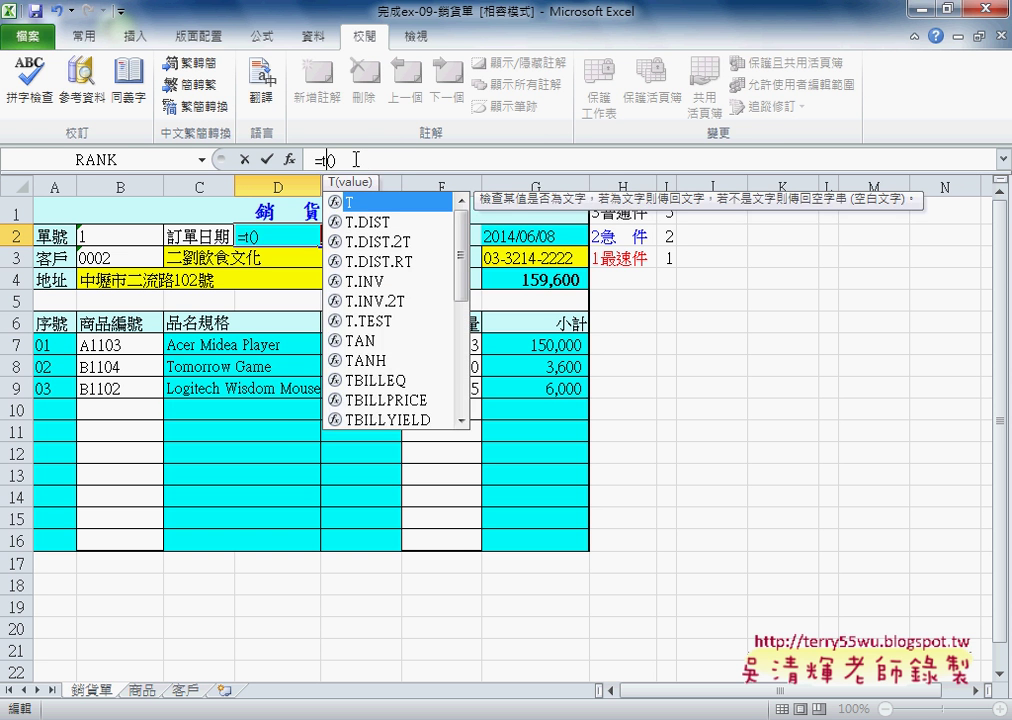
type("oday")
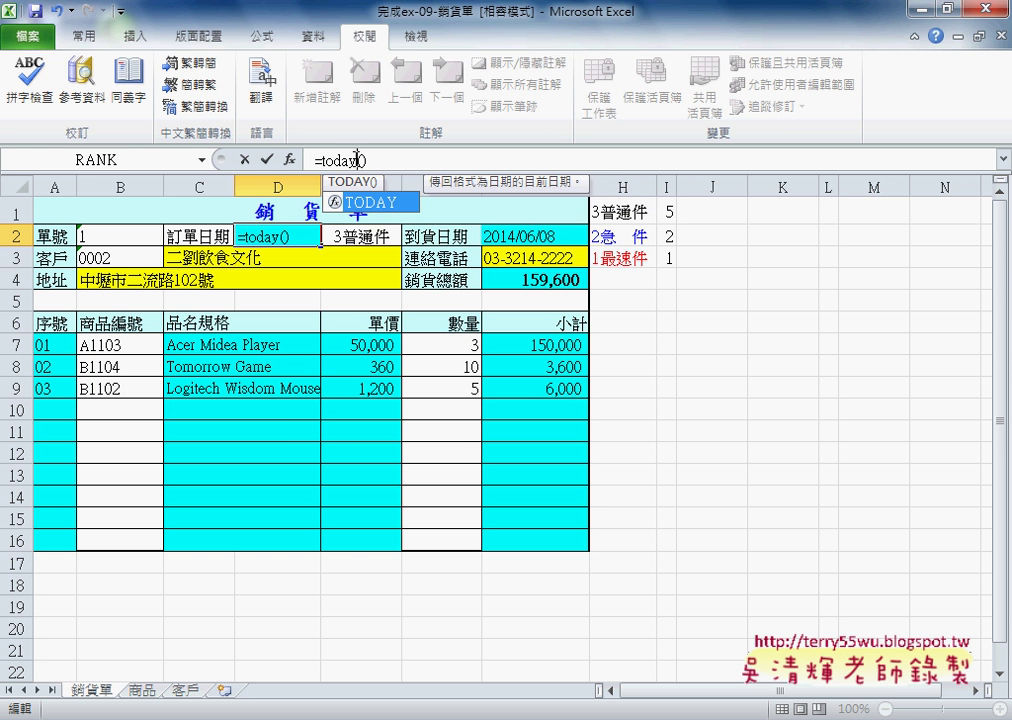
left_click(266, 159)
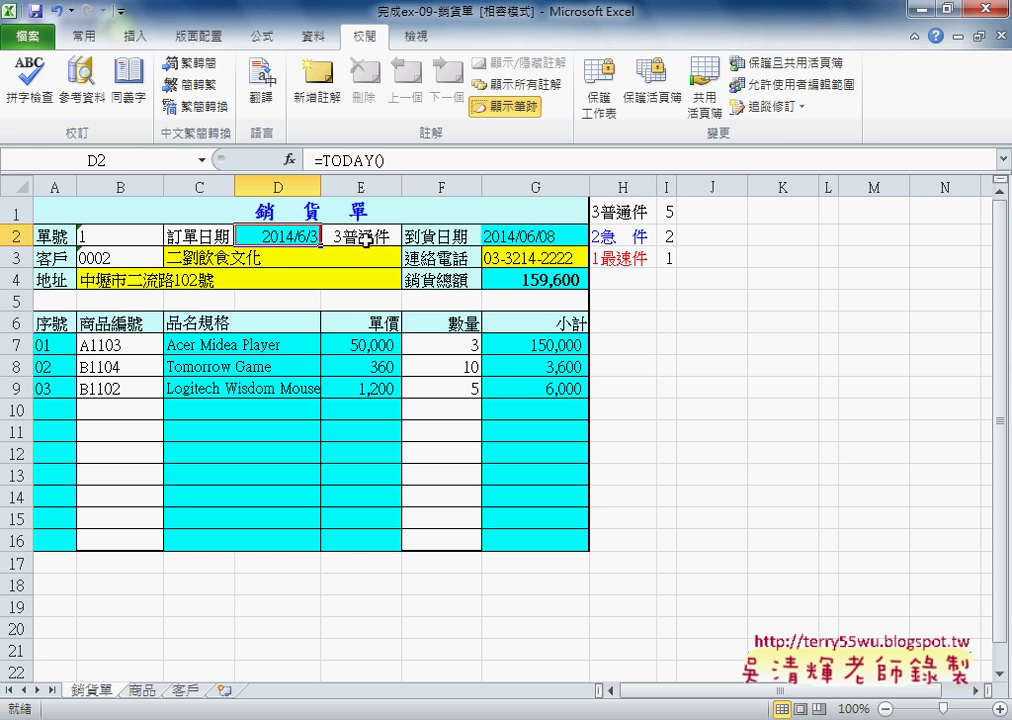
- Set delivery type E2 to 1最速件, moving the arrival date to 2014/06/04
left_click(371, 236)
left_click(411, 236)
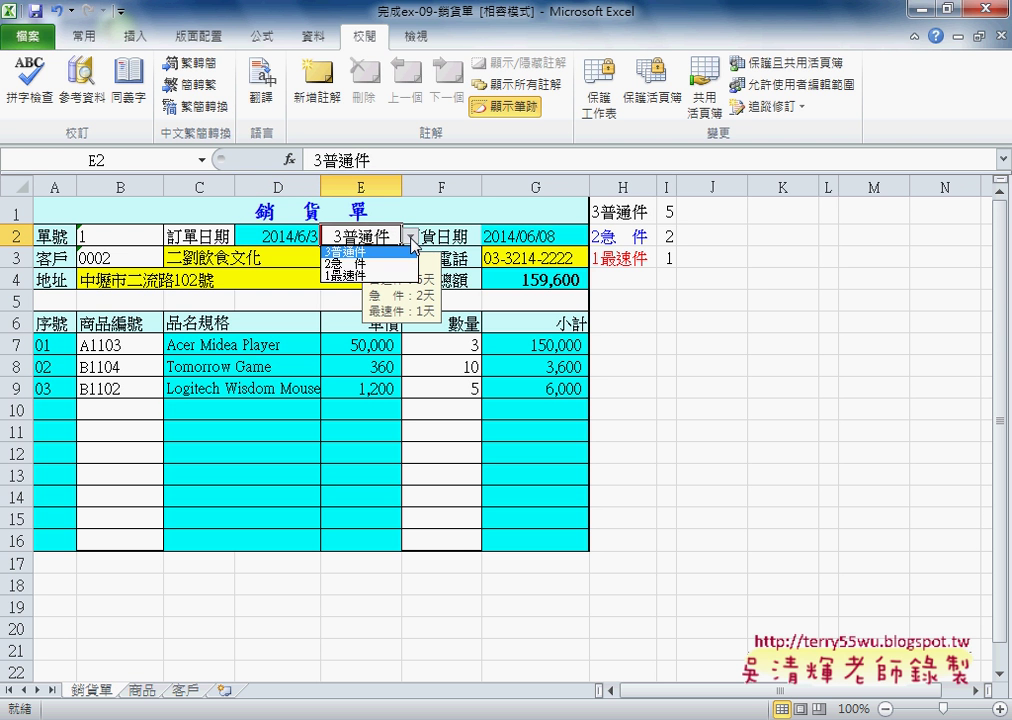
left_click(360, 263)
left_click(411, 236)
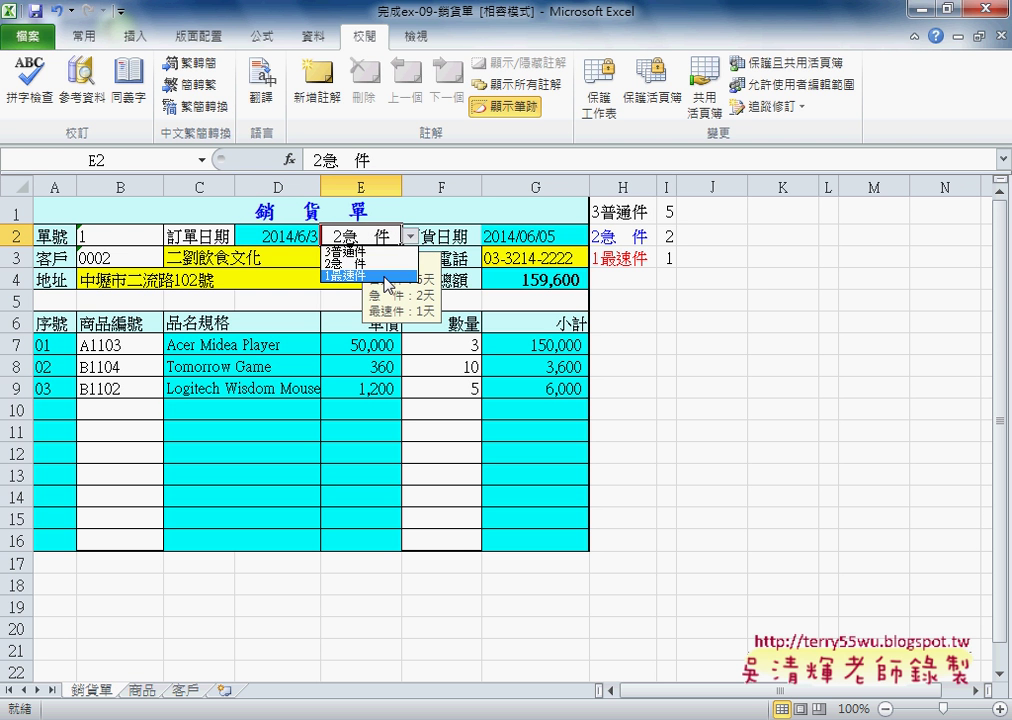
left_click(380, 276)
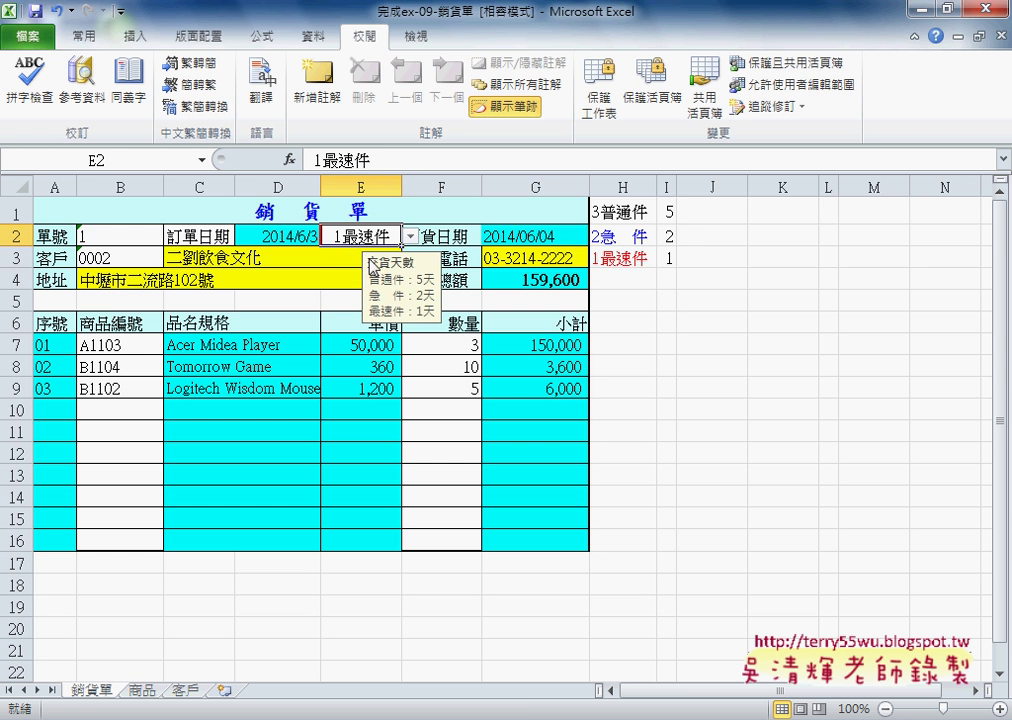
- Copy the delivery-days table H1:I3 and add a new worksheet named 郵件
left_click_drag(668, 256, 605, 212)
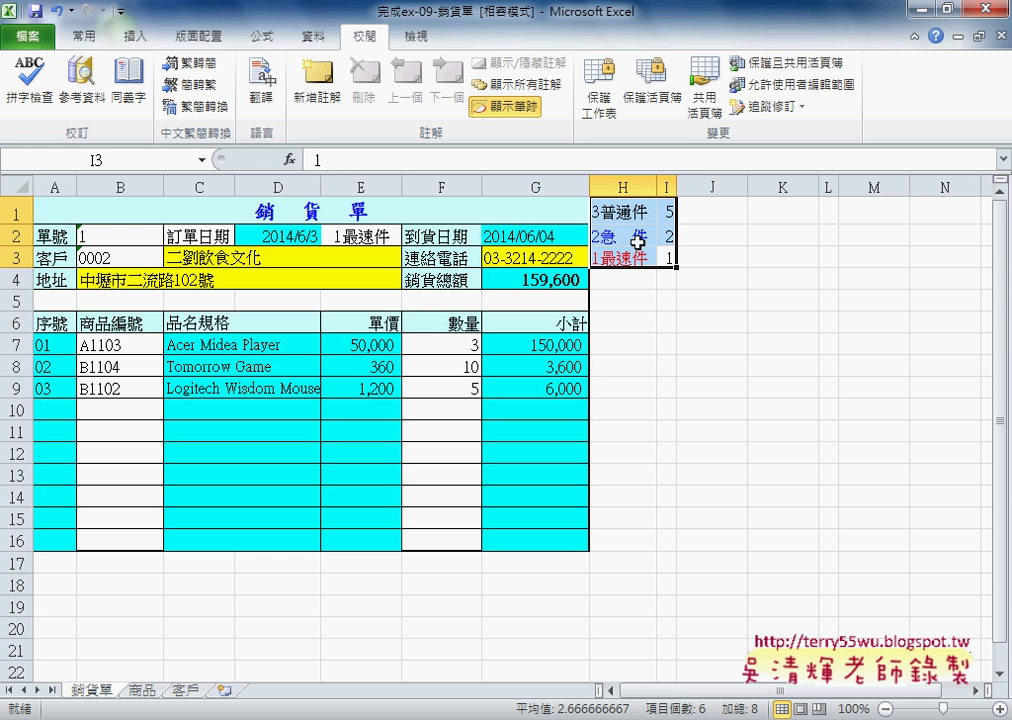
right_click(637, 242)
left_click(661, 256)
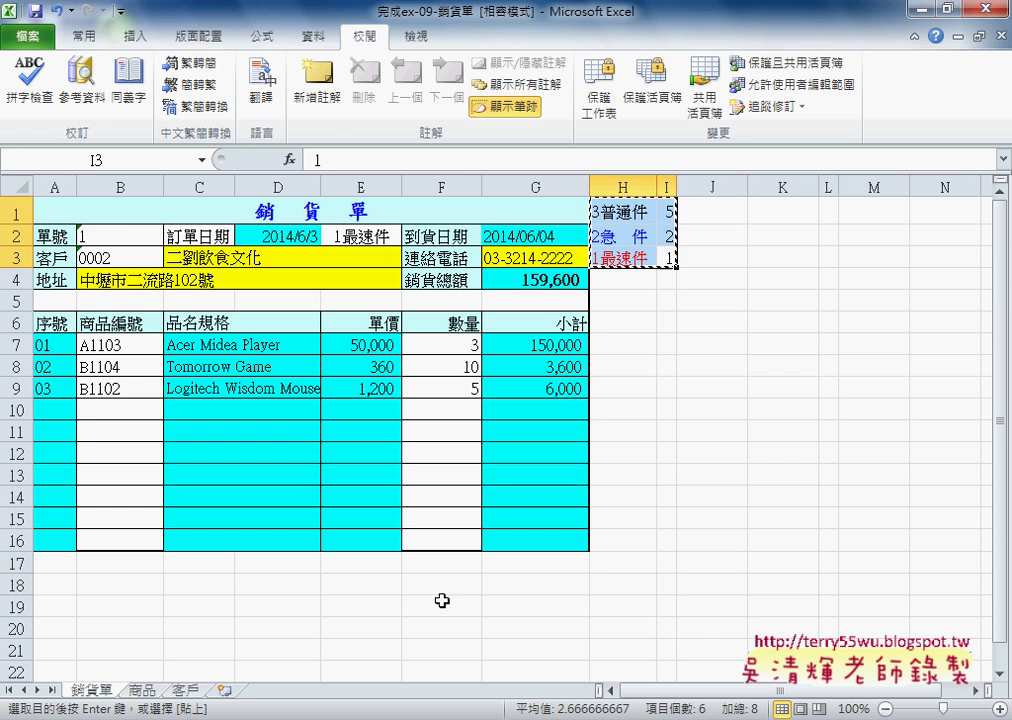
left_click(235, 688)
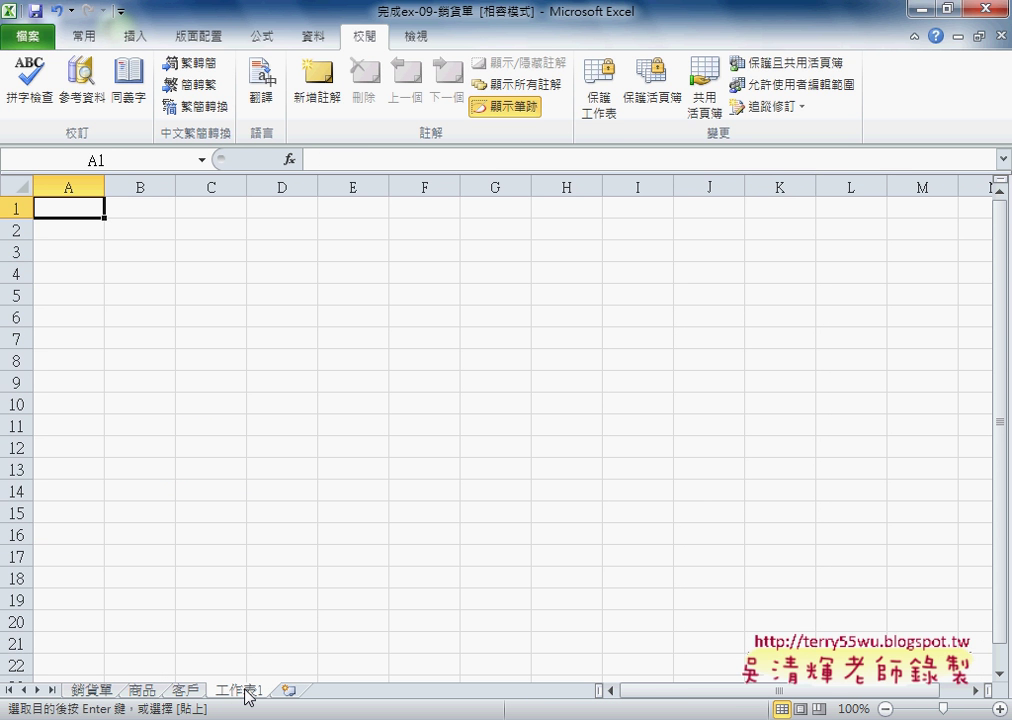
double_click(245, 690)
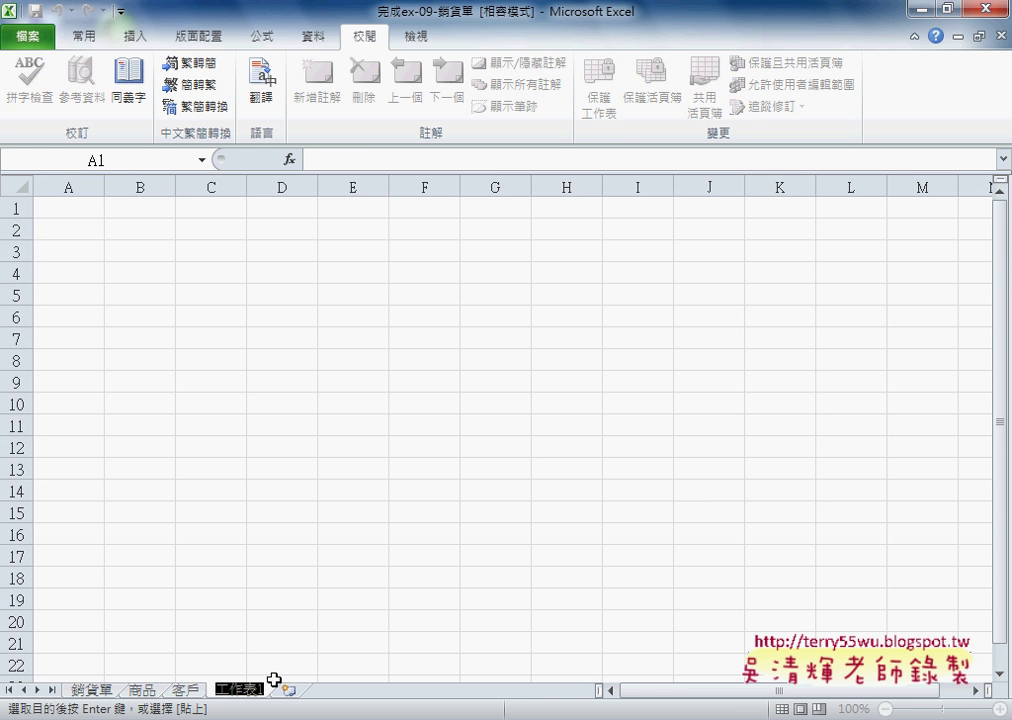
type("e")
key("BackSpace")
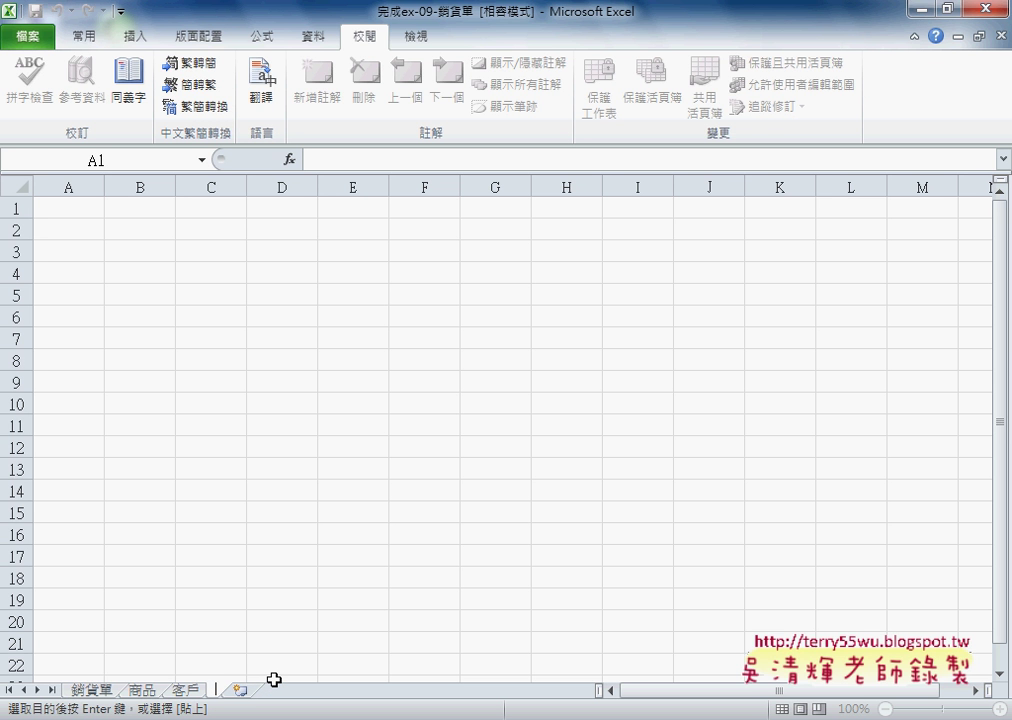
type("郵件")
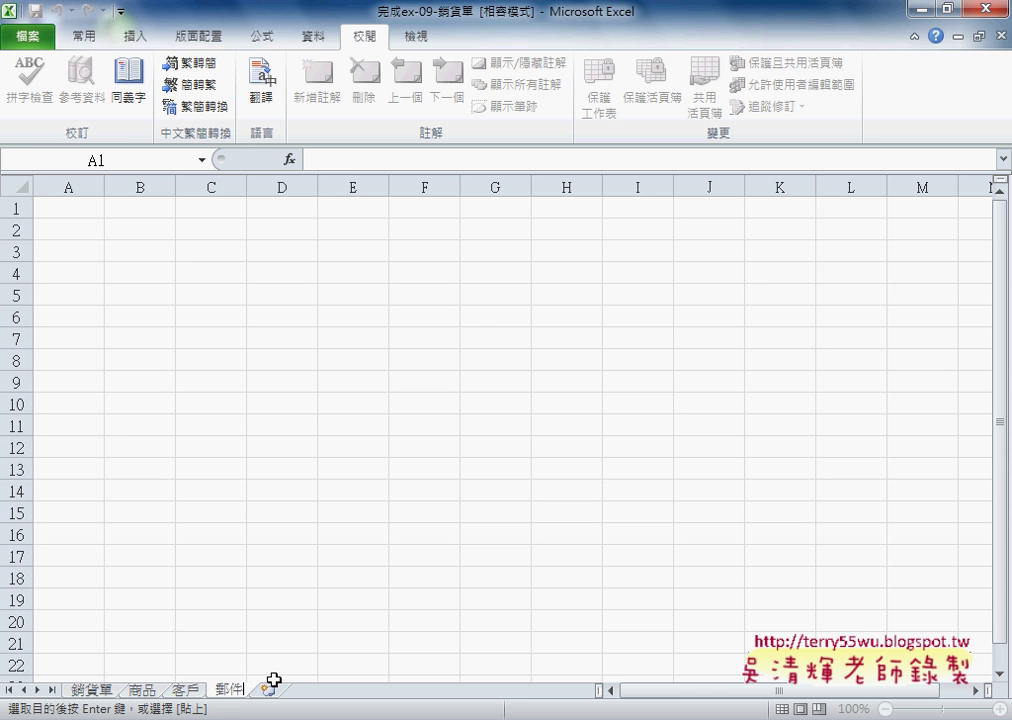
- Paste the table at A2 and add headers 郵件 in A1 and 天數 in B1
left_click(86, 228)
key("Return")
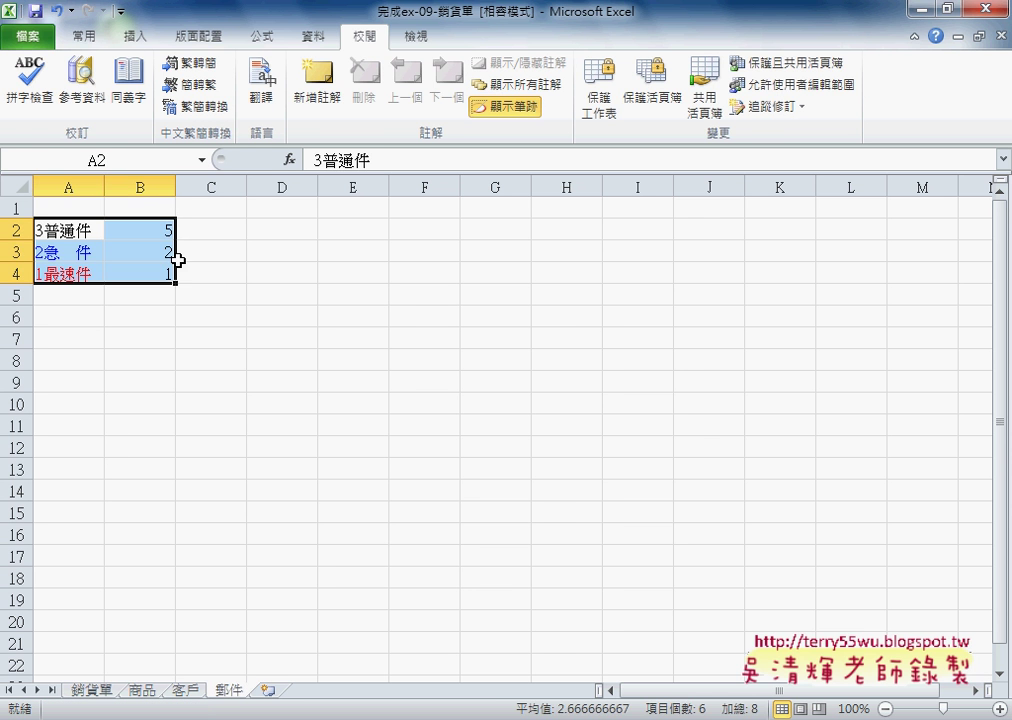
left_click(78, 209)
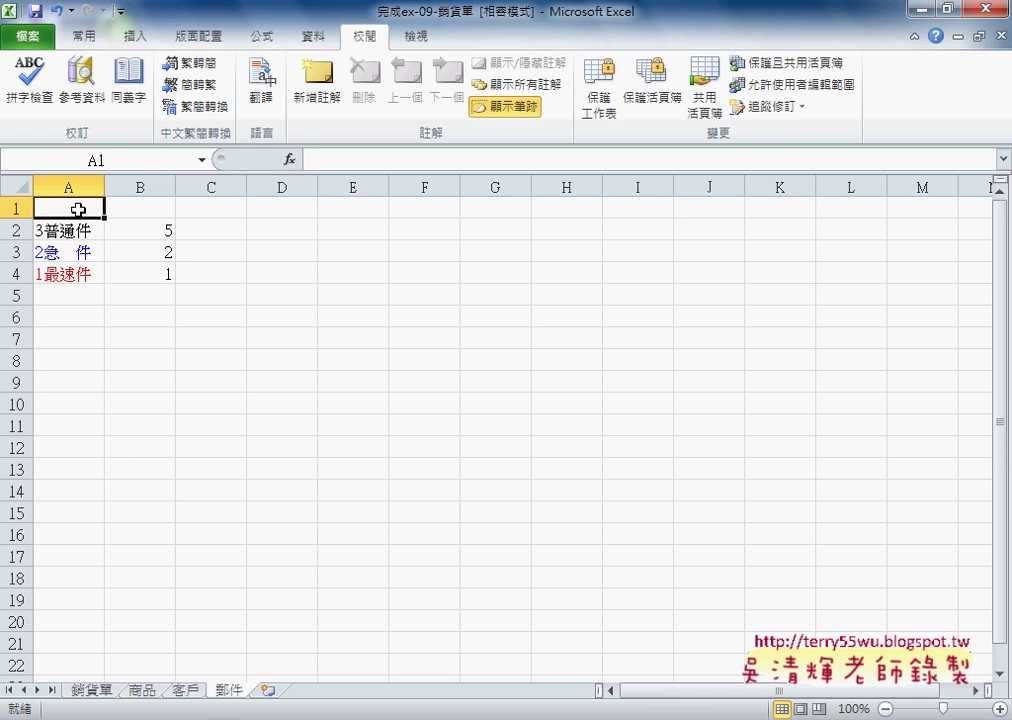
type("ㄕㄨ")
key("Escape")
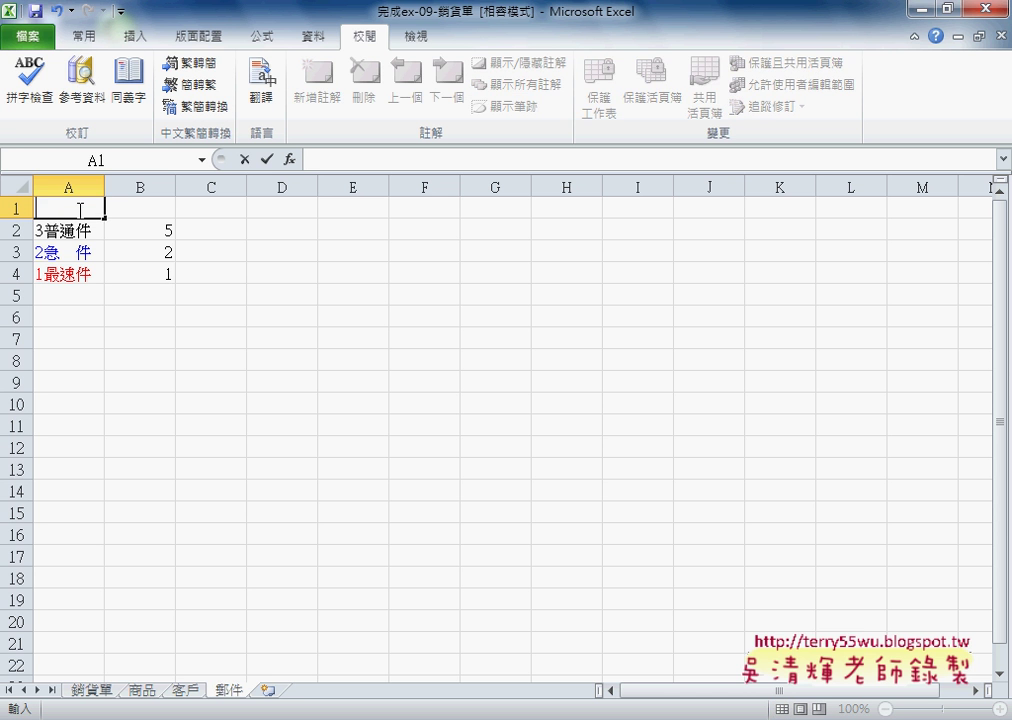
type("郵件")
key("Tab")
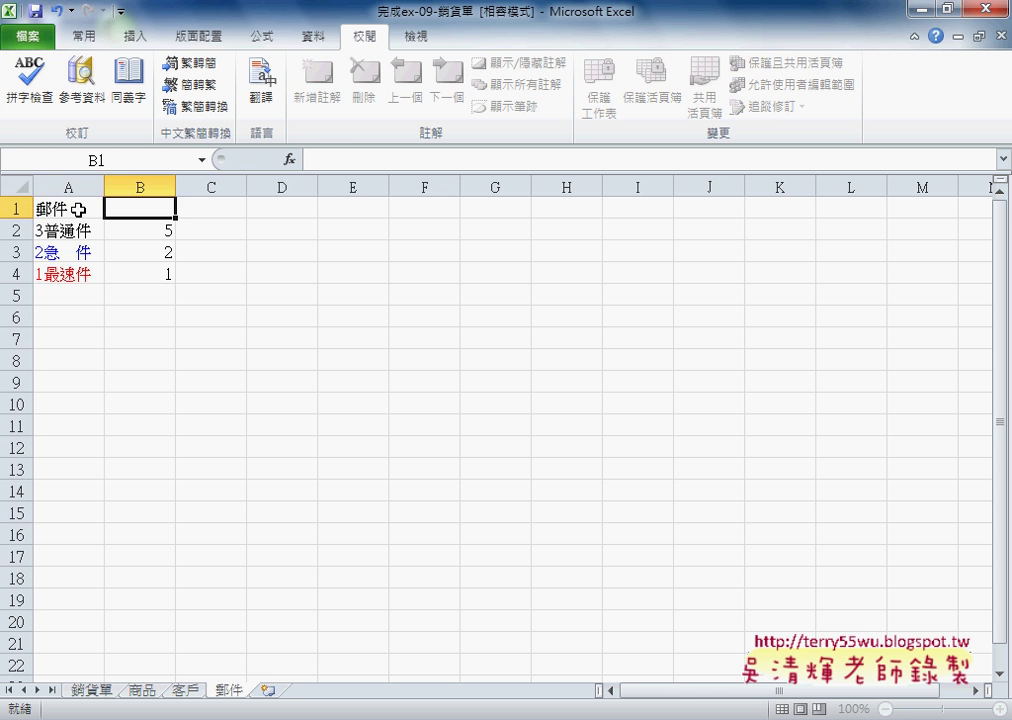
type("ㄊㄧㄢㄕㄨˋ")
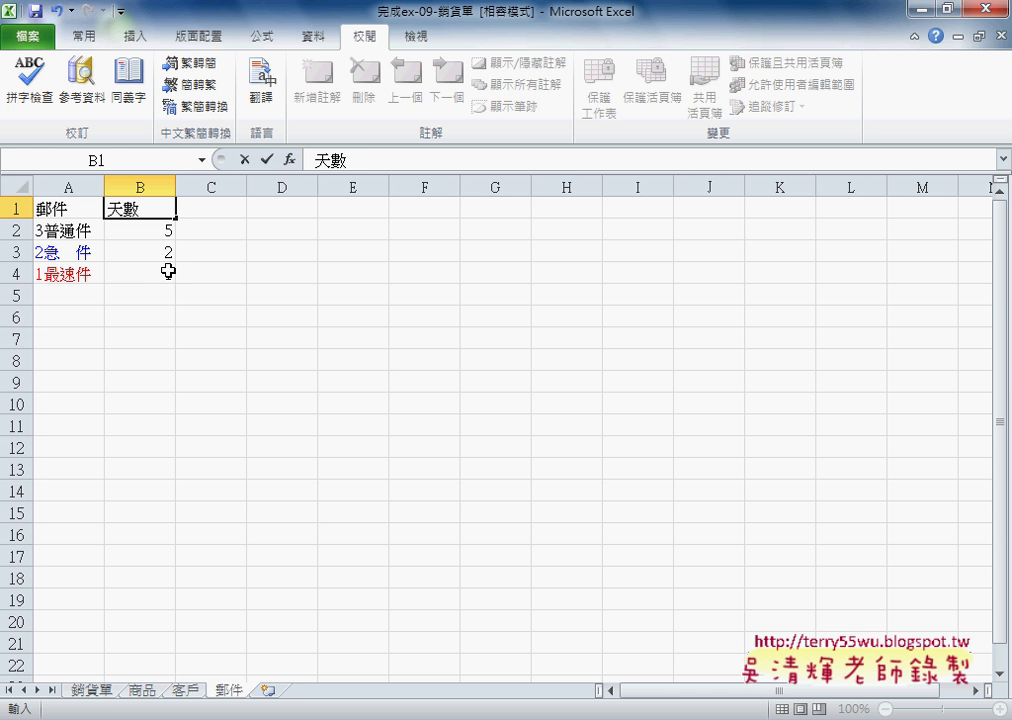
left_click_drag(165, 271, 77, 230)
- Check E2's delivery-type list on 銷貨單 unchanged, then select A1:B4 on the 郵件 sheet
left_click(92, 690)
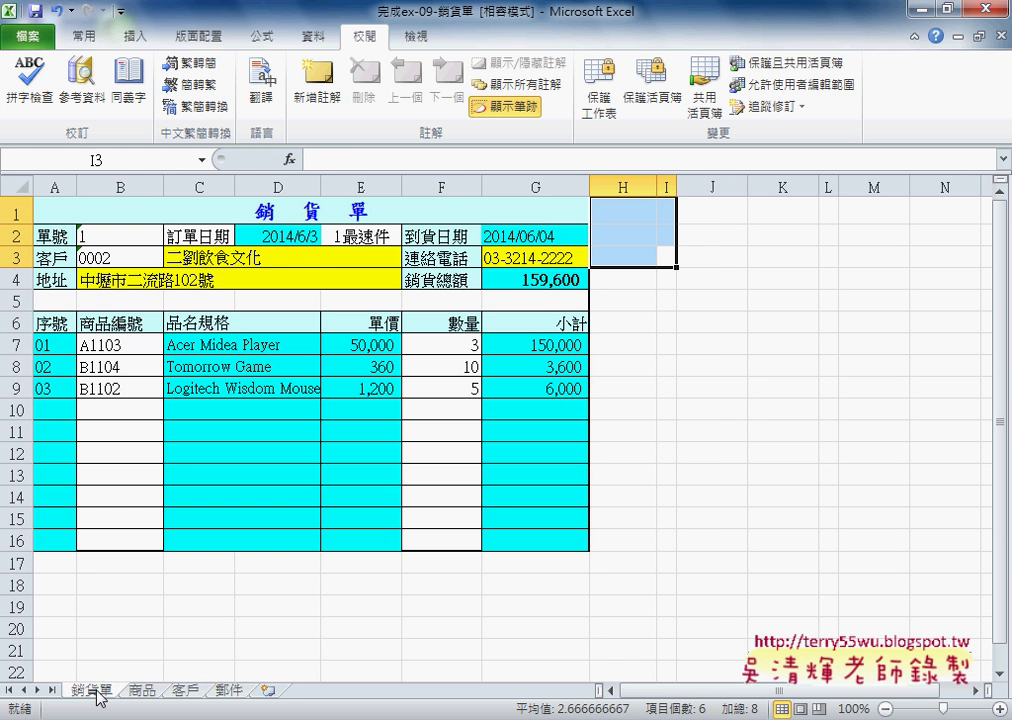
left_click(352, 237)
left_click(410, 236)
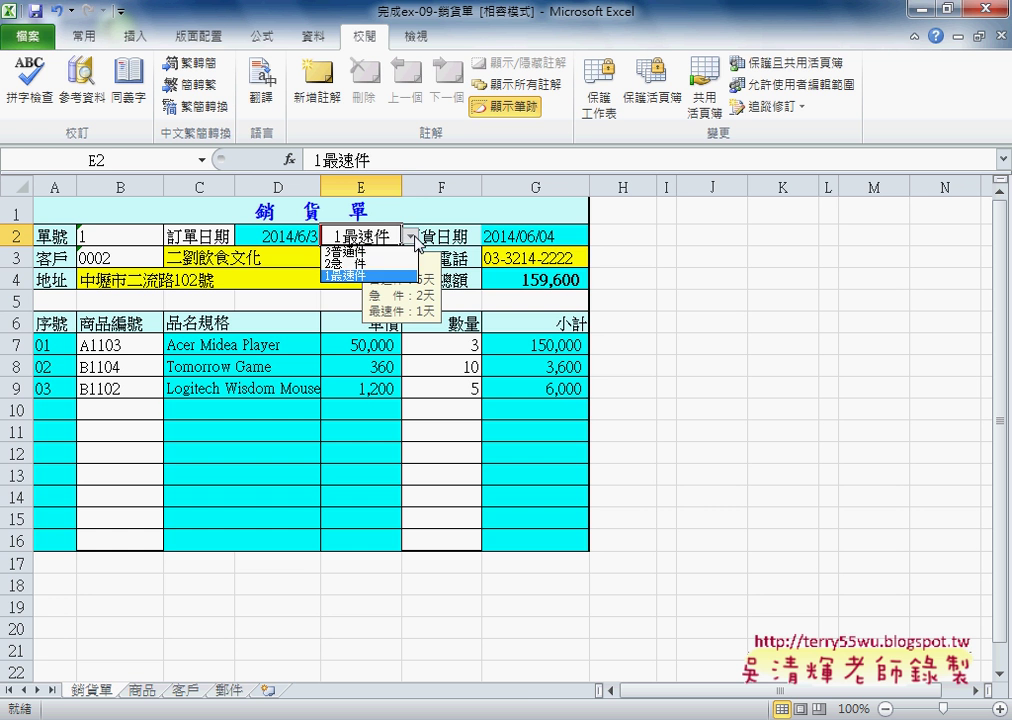
key("Escape")
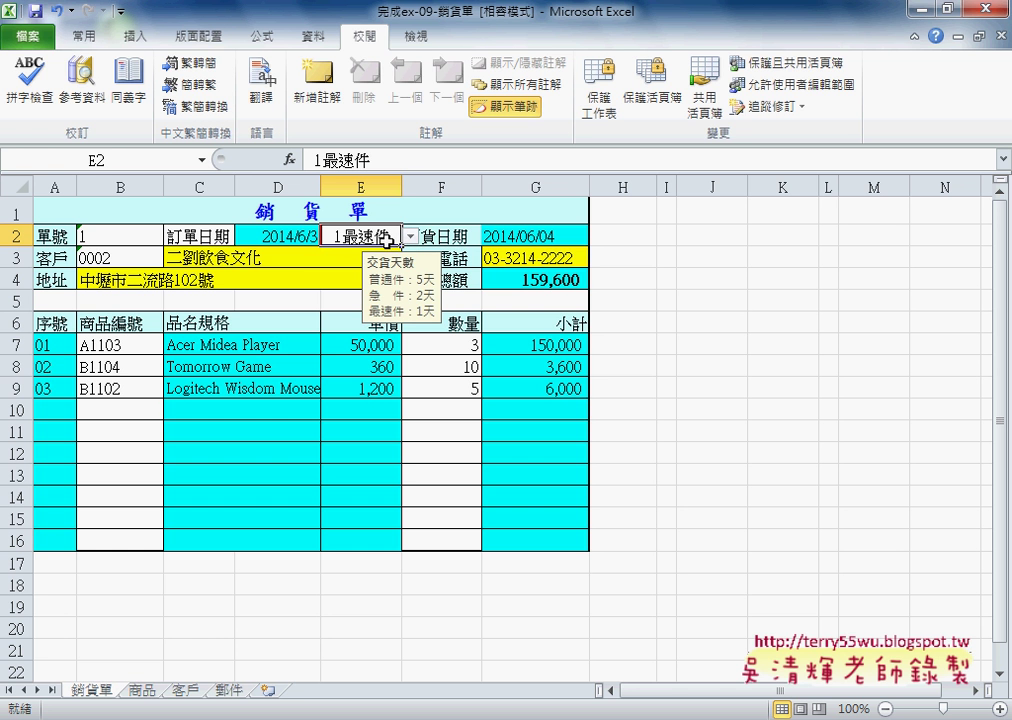
left_click(229, 690)
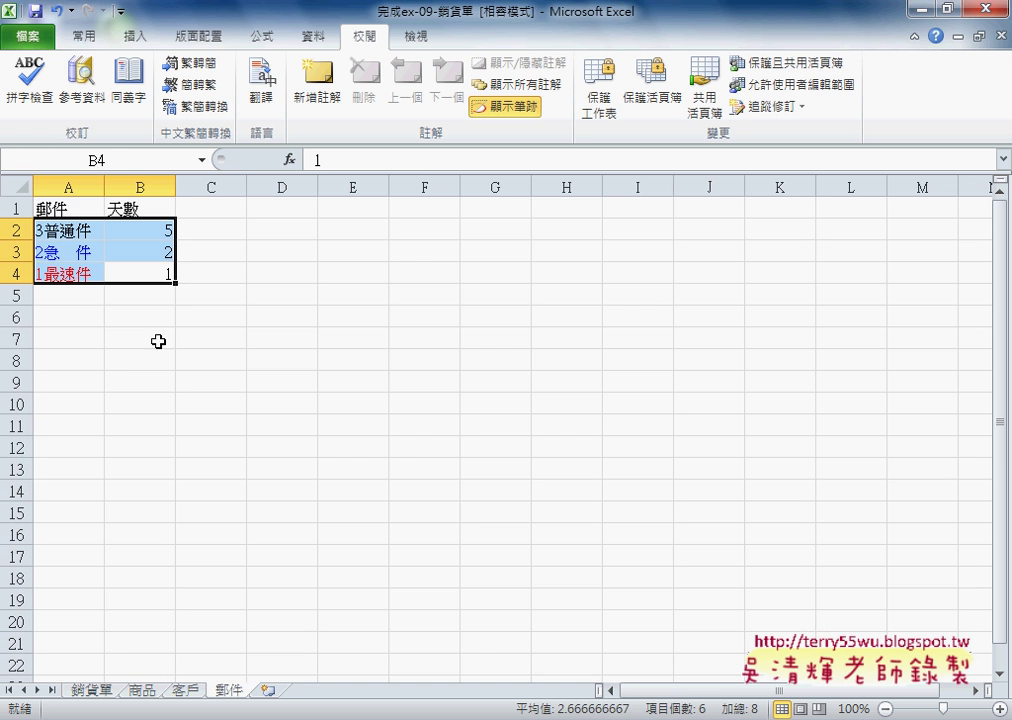
left_click_drag(53, 208, 129, 272)
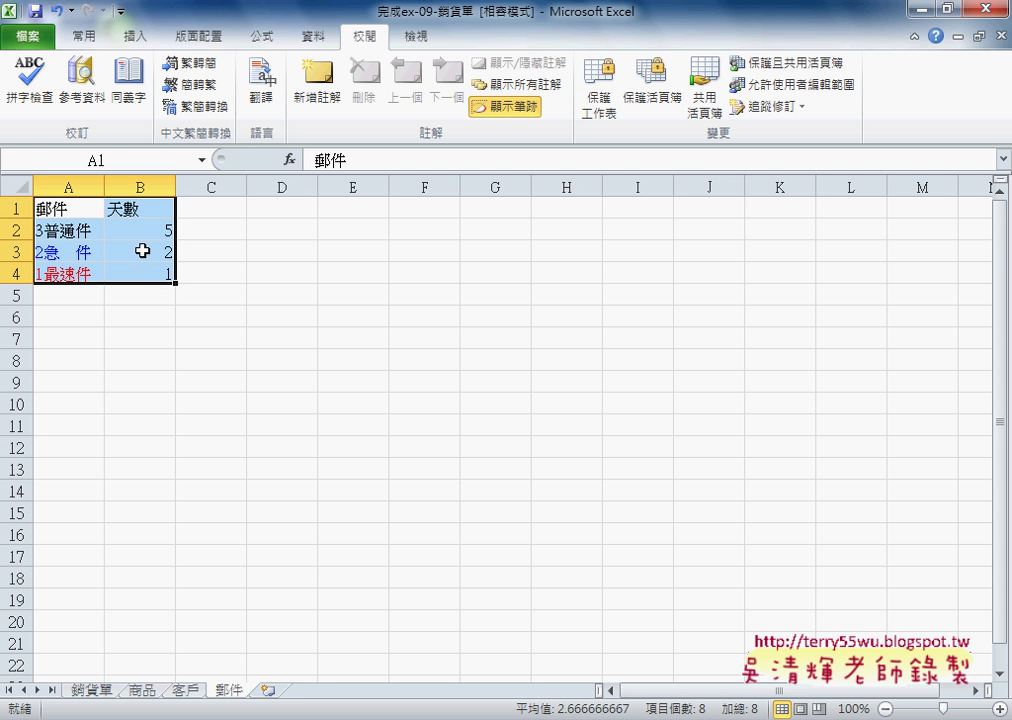
- Create names from the top row only of the selected list A1:B4
left_click(261, 36)
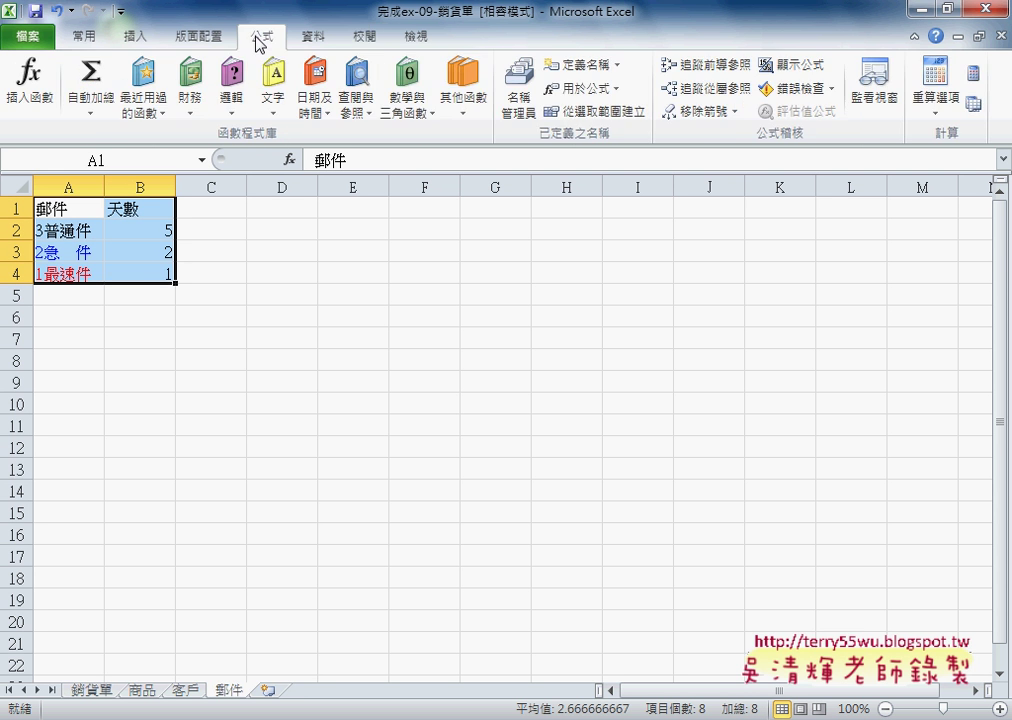
left_click(600, 113)
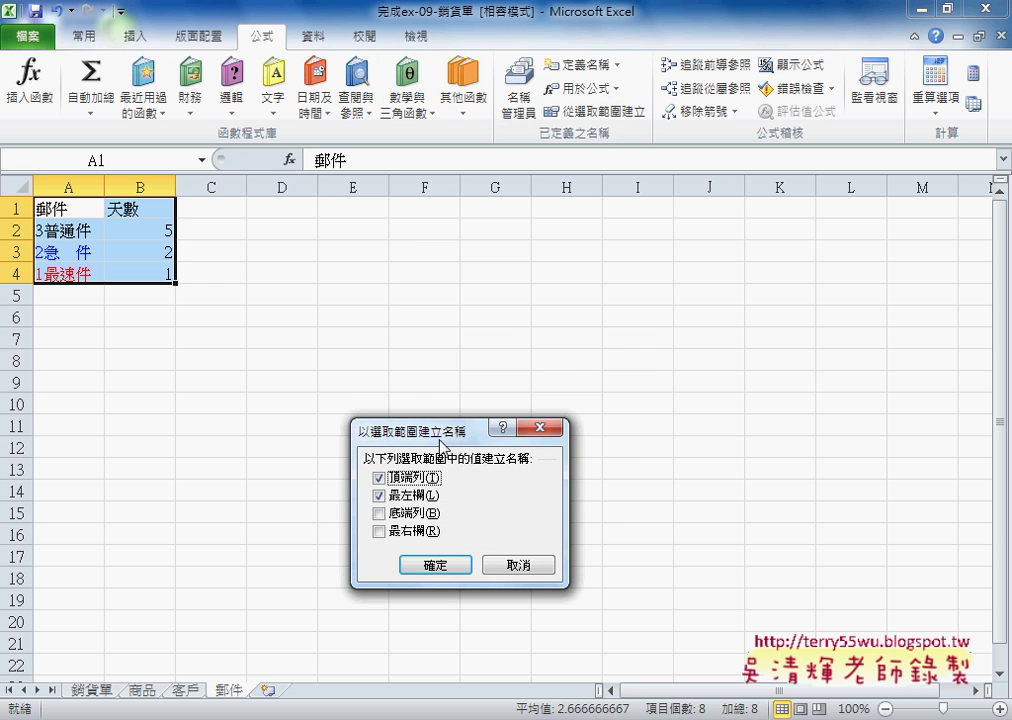
left_click_drag(420, 430, 486, 274)
left_click(476, 340)
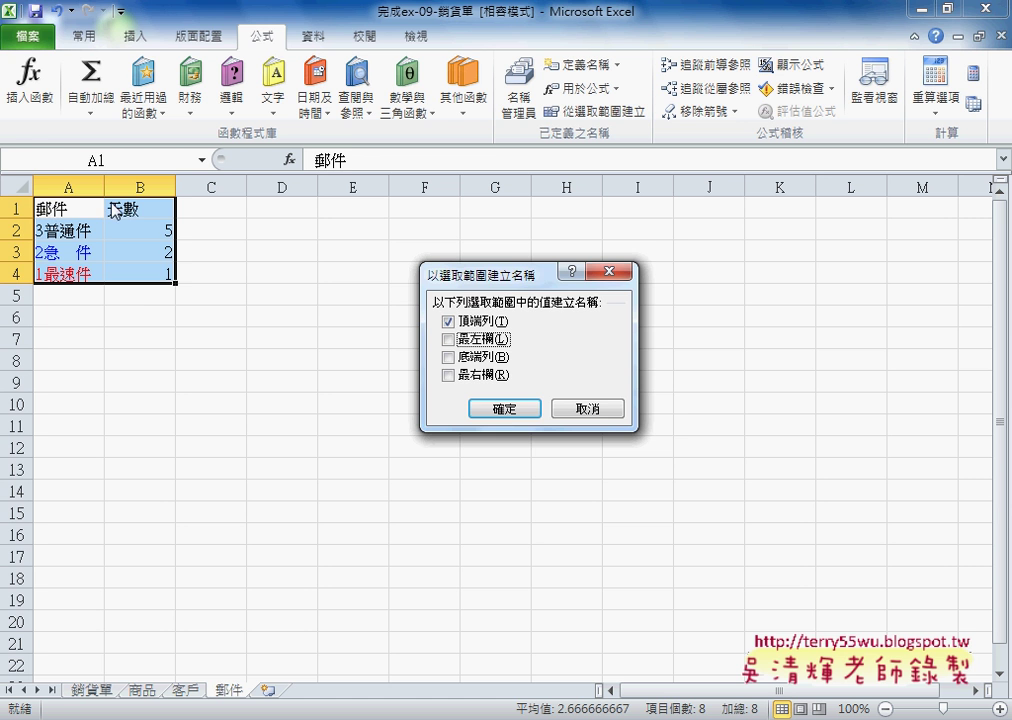
left_click(504, 409)
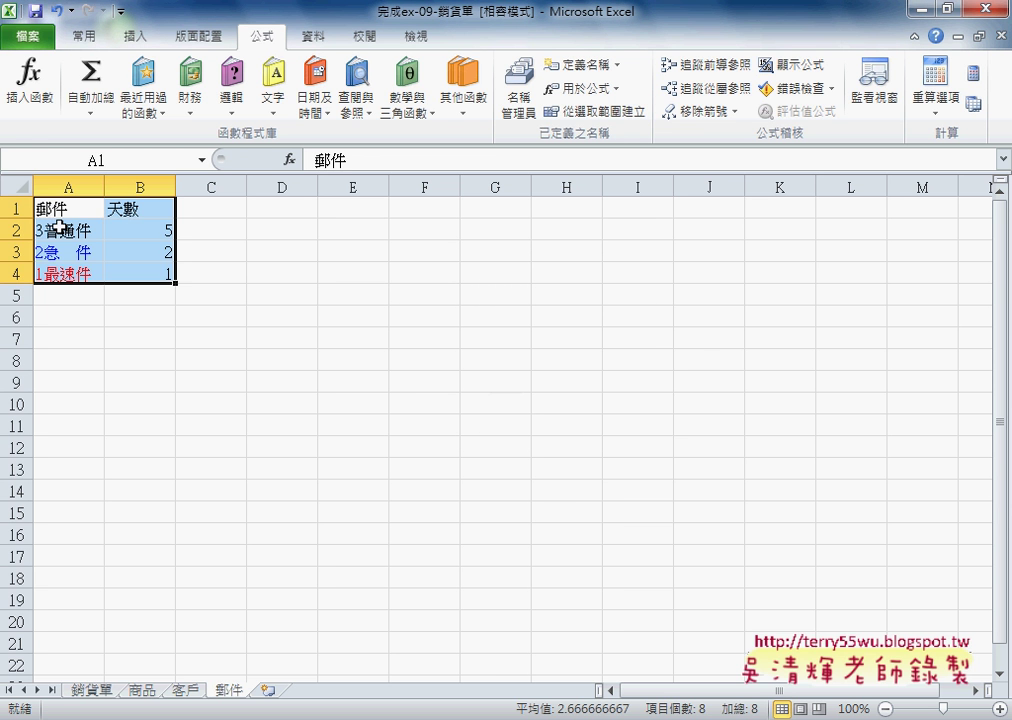
- Define the name 郵件2 for the range 郵件!A2:B4
left_click(62, 228)
left_click_drag(62, 228, 153, 272)
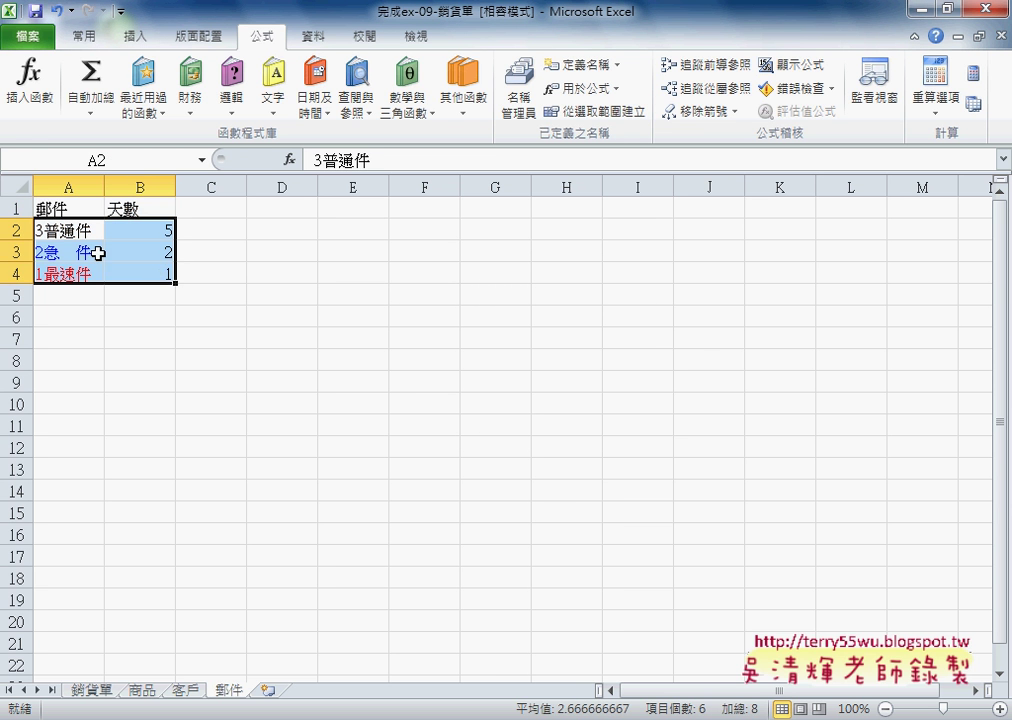
left_click(580, 64)
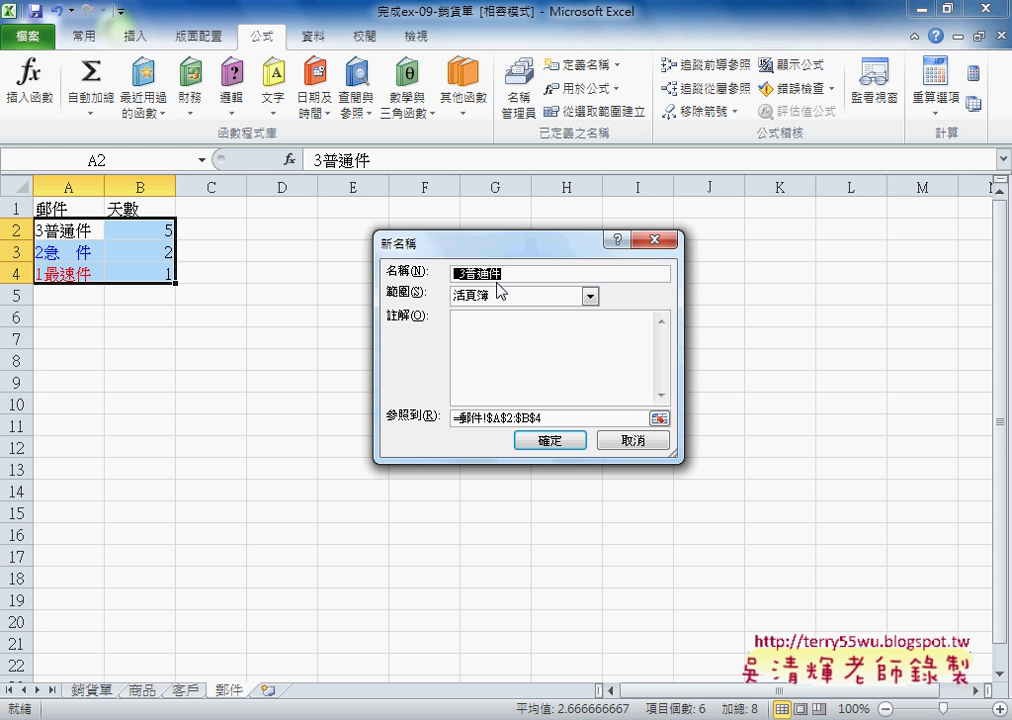
type("一")
type("由")
type("件2")
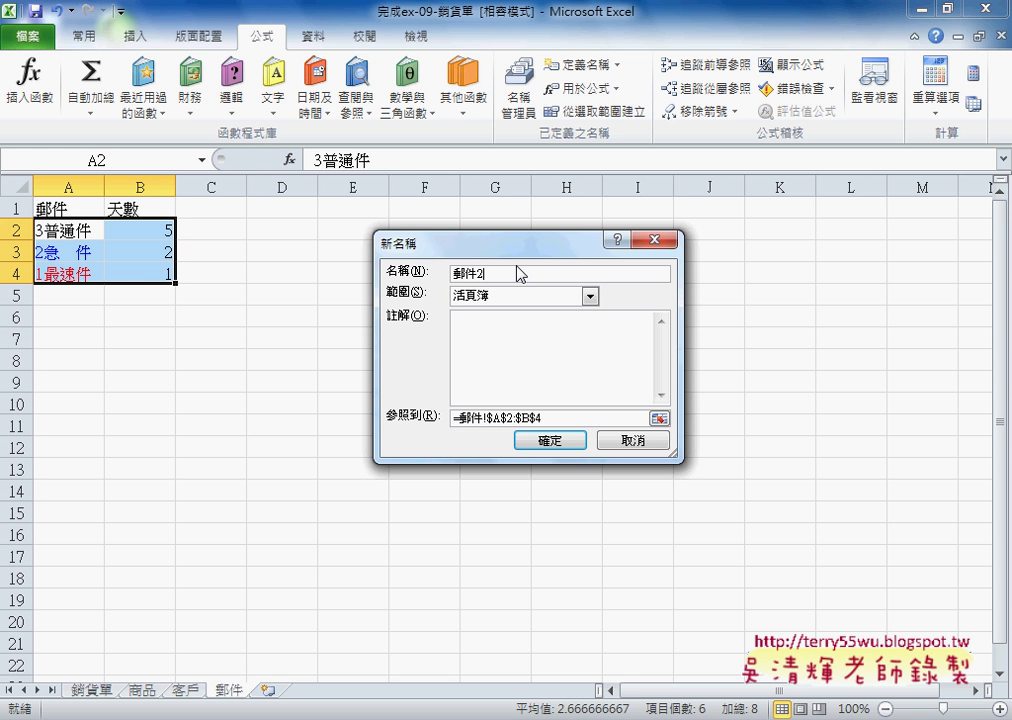
left_click(560, 441)
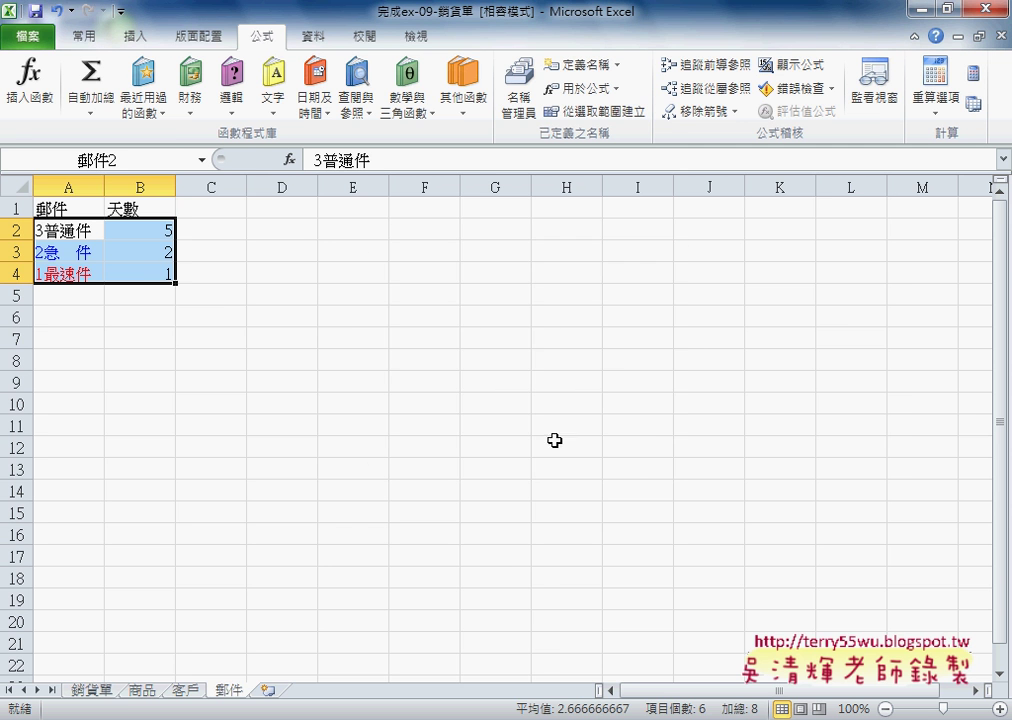
- Change E2's data-validation list source to the named range 郵件
left_click(95, 690)
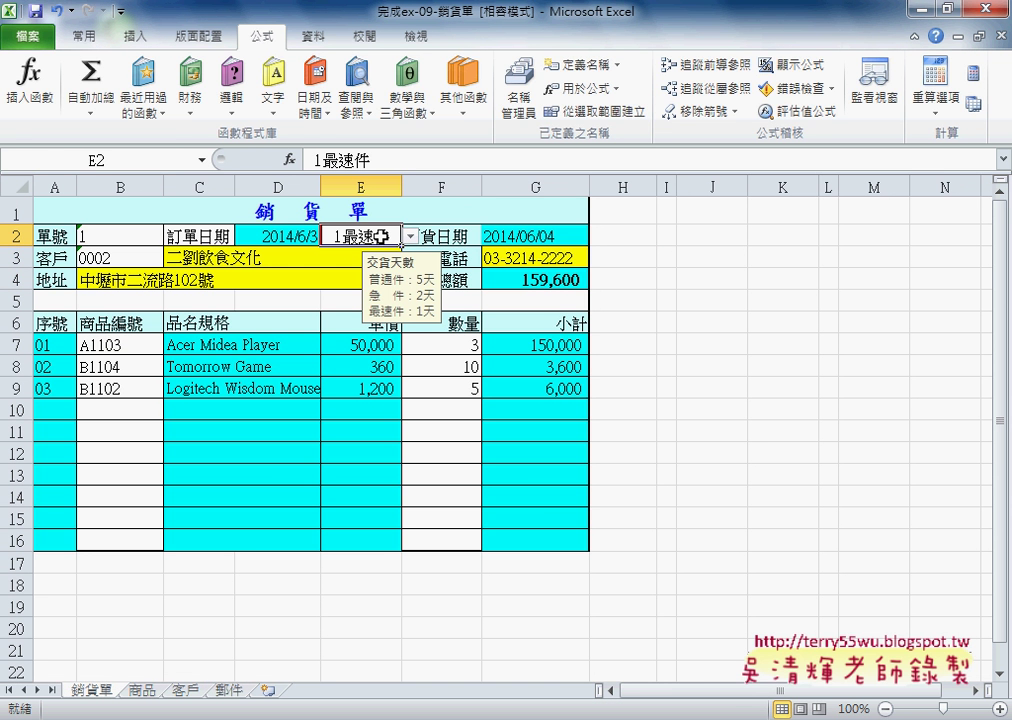
left_click(316, 37)
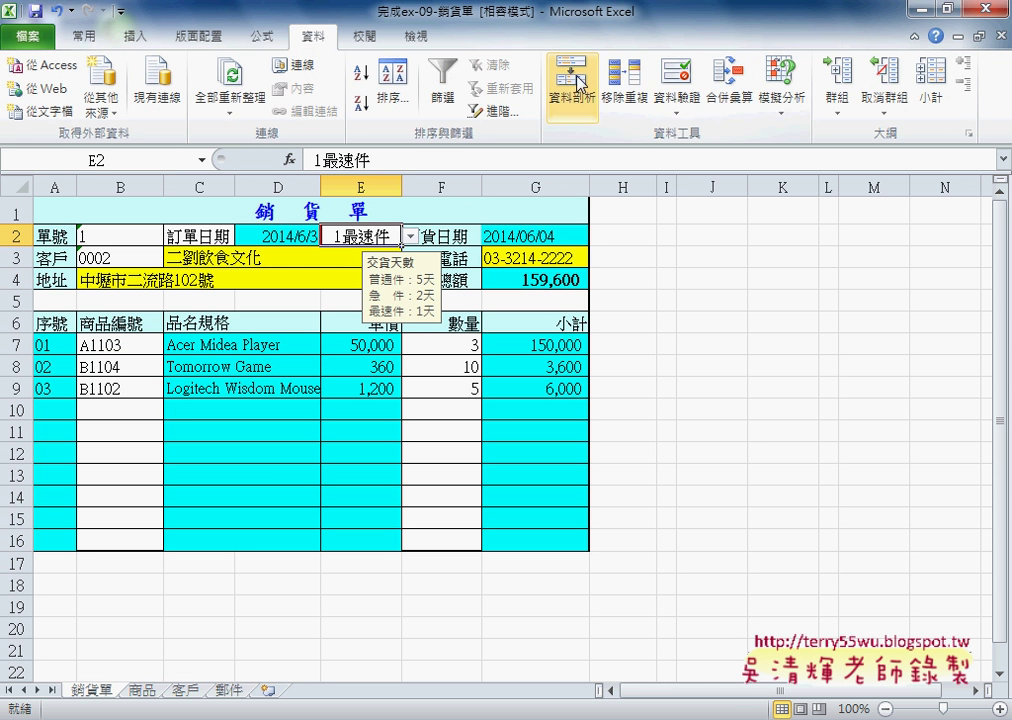
left_click(677, 75)
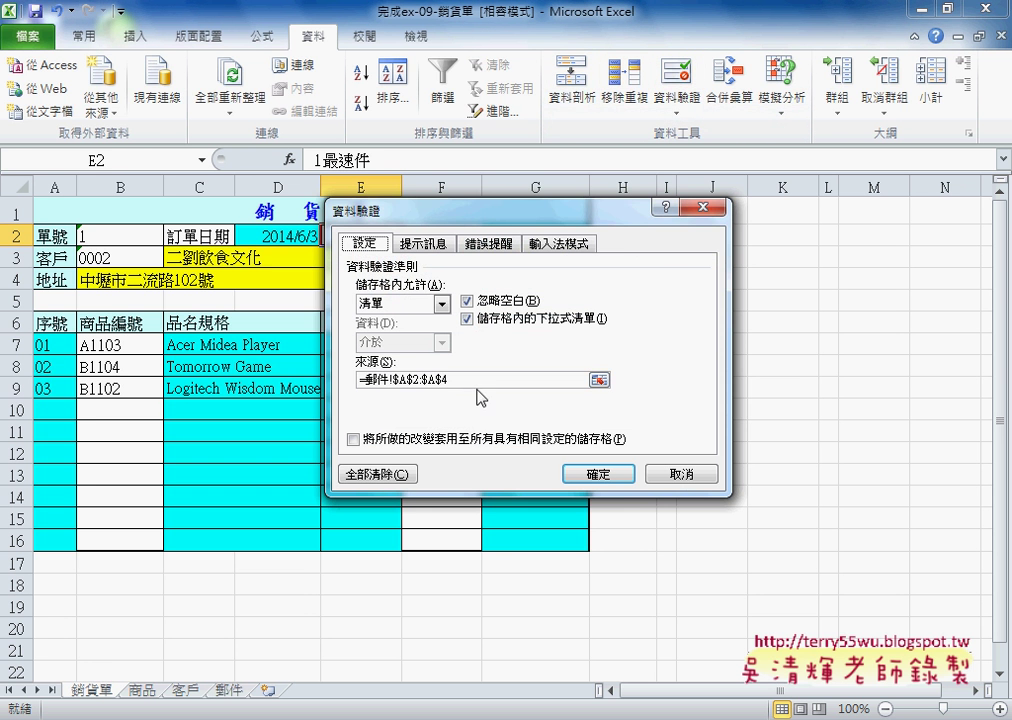
left_click_drag(468, 380, 355, 380)
key("Delete")
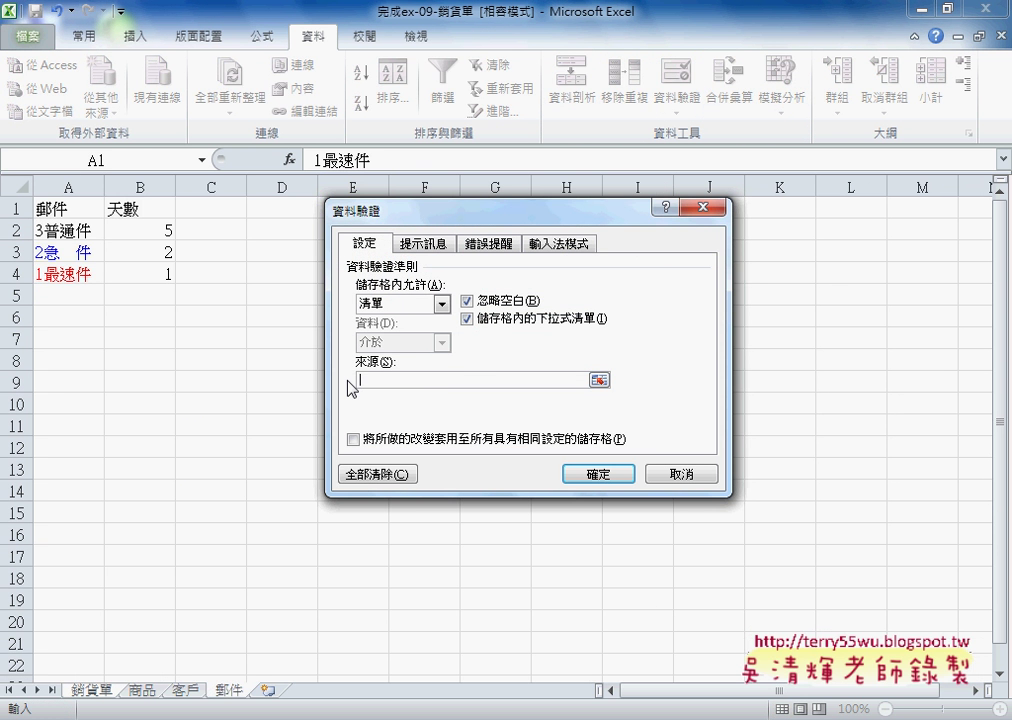
key("F3")
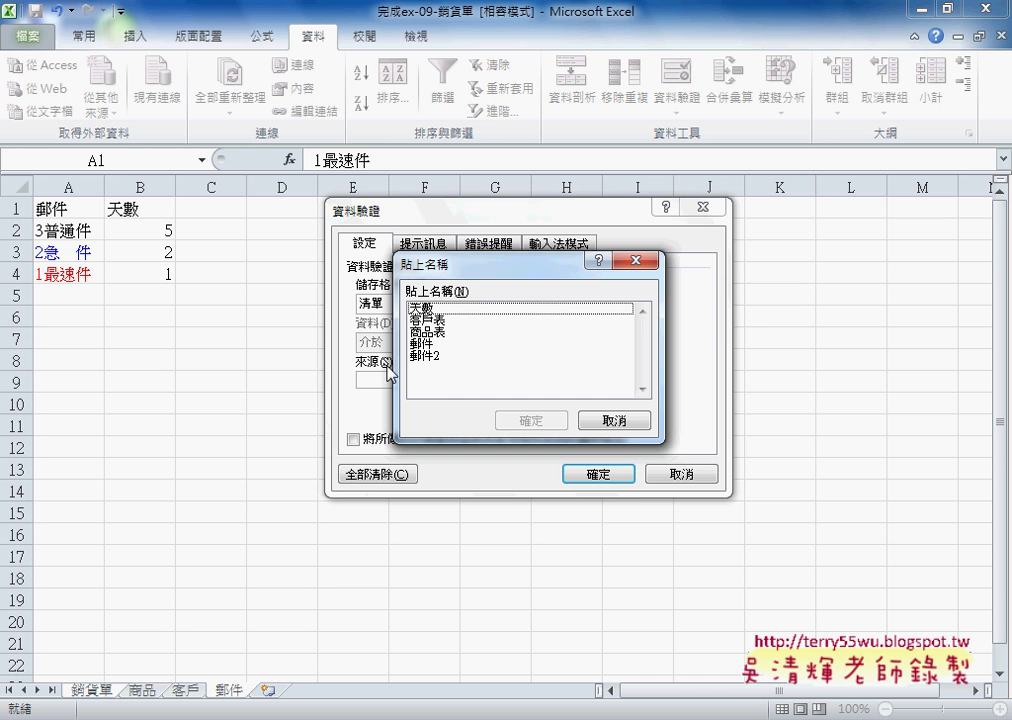
left_click(420, 343)
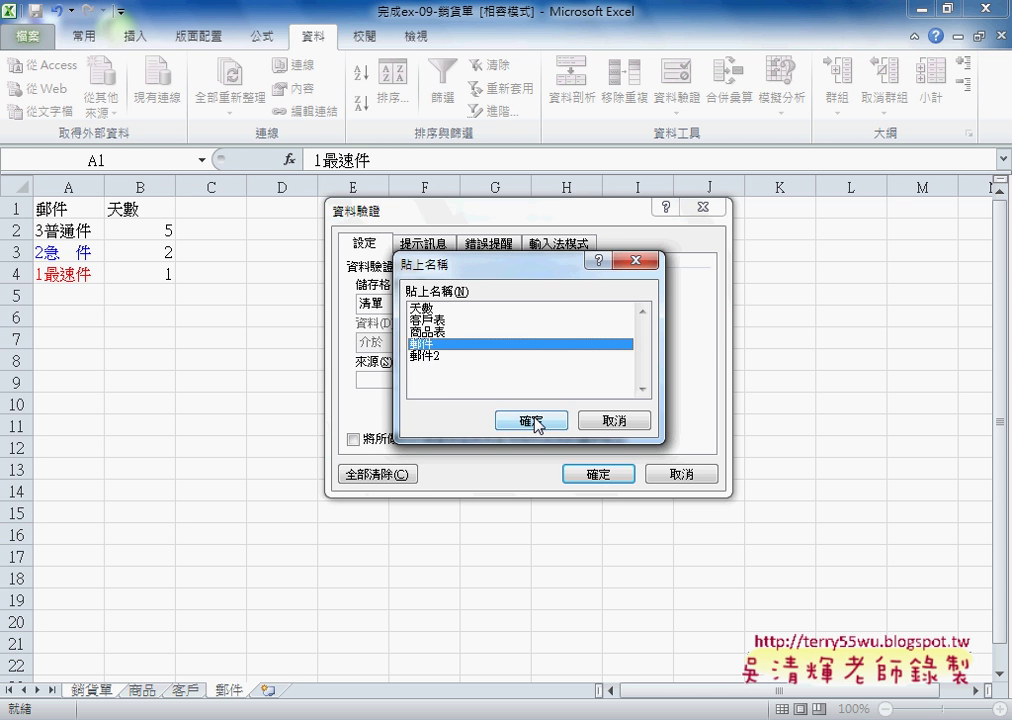
left_click(534, 422)
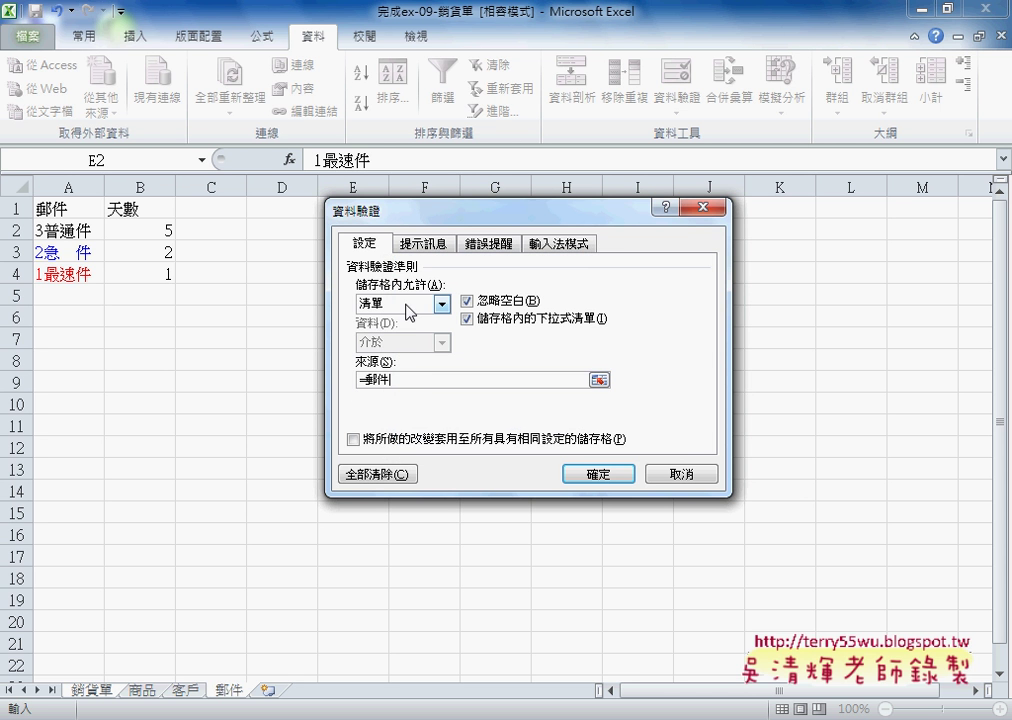
left_click(612, 476)
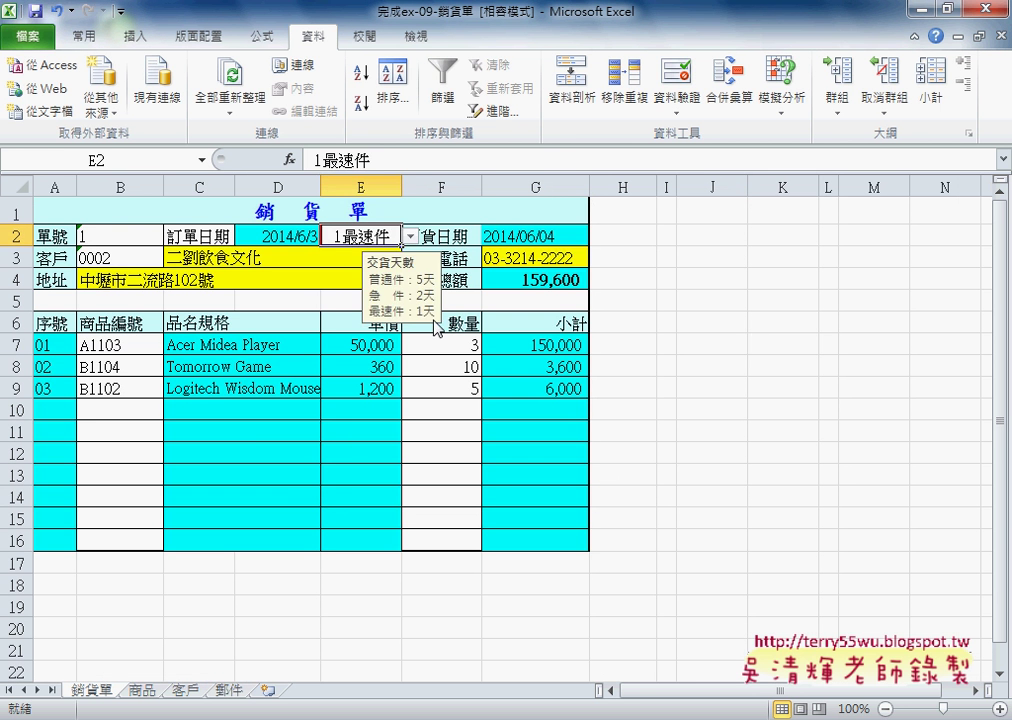
- Choose 3普通件 in E2 and check that the arrival date in G2 becomes 2014/06/08
left_click(774, 346)
left_click(345, 237)
left_click(410, 236)
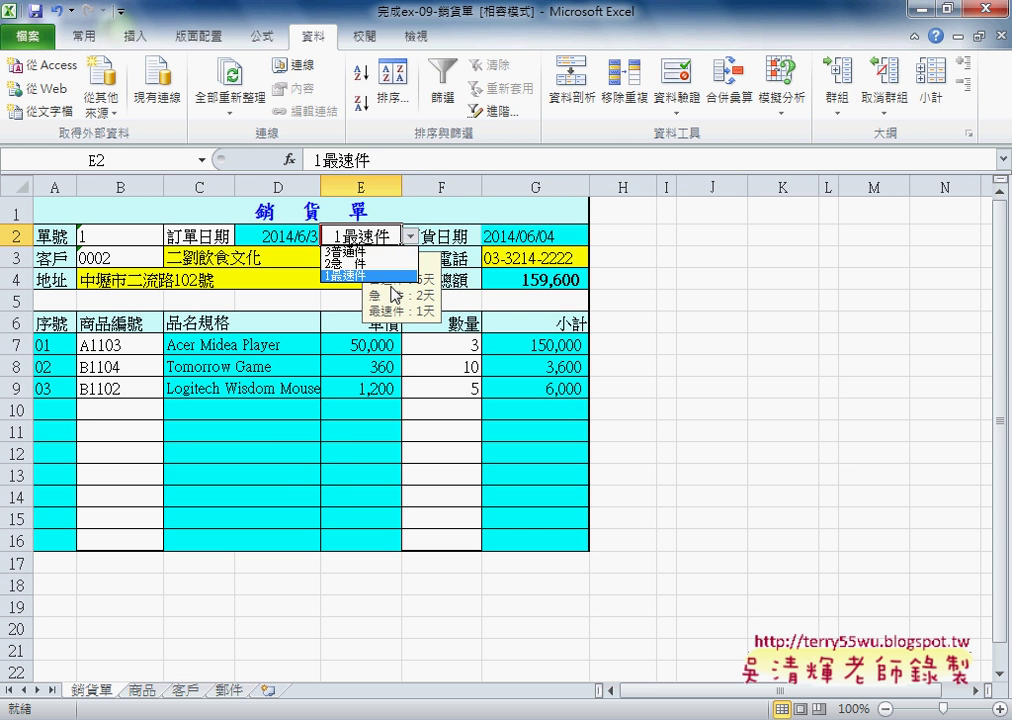
left_click(345, 251)
left_click(530, 237)
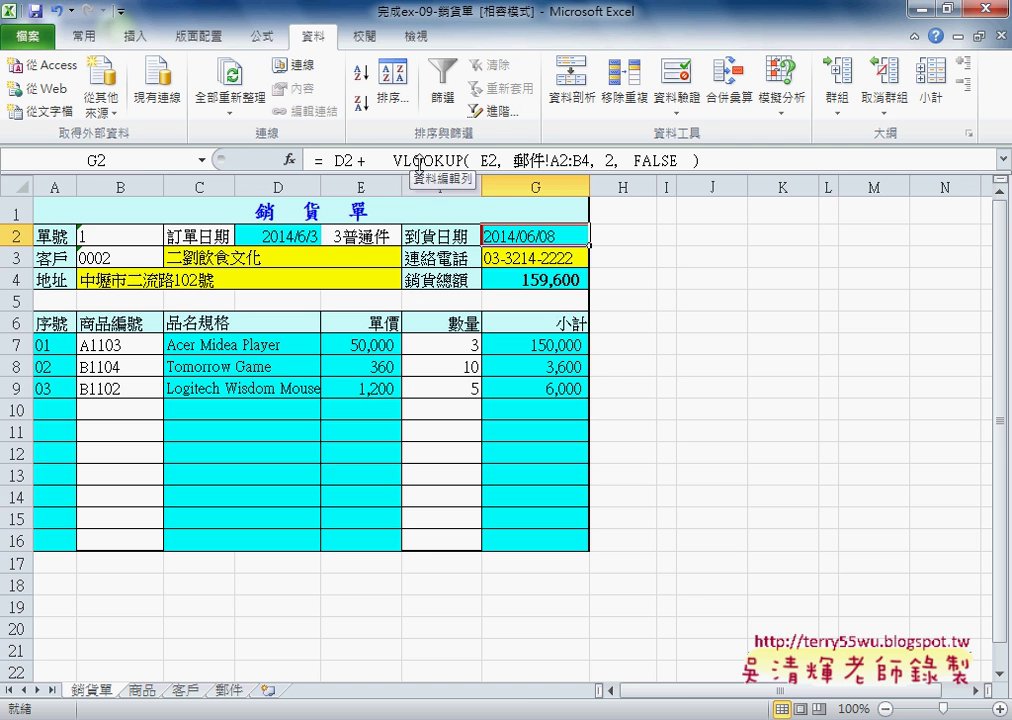
- Erase G2's old D2+VLOOKUP arrival-date formula on the 銷貨單 sheet
left_click(228, 690)
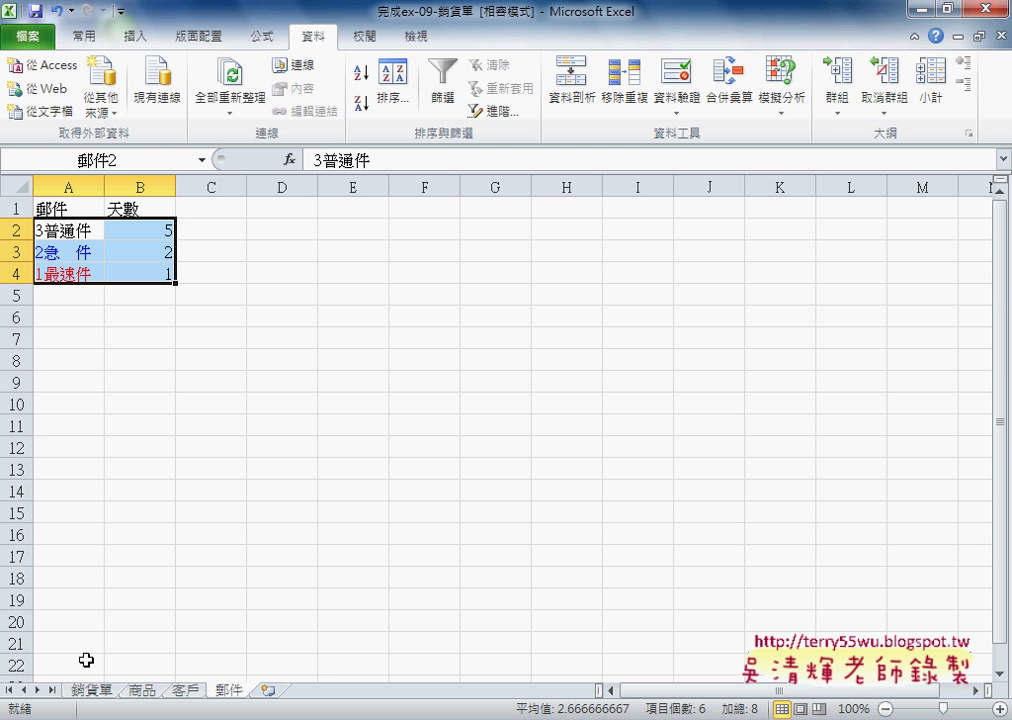
left_click(91, 691)
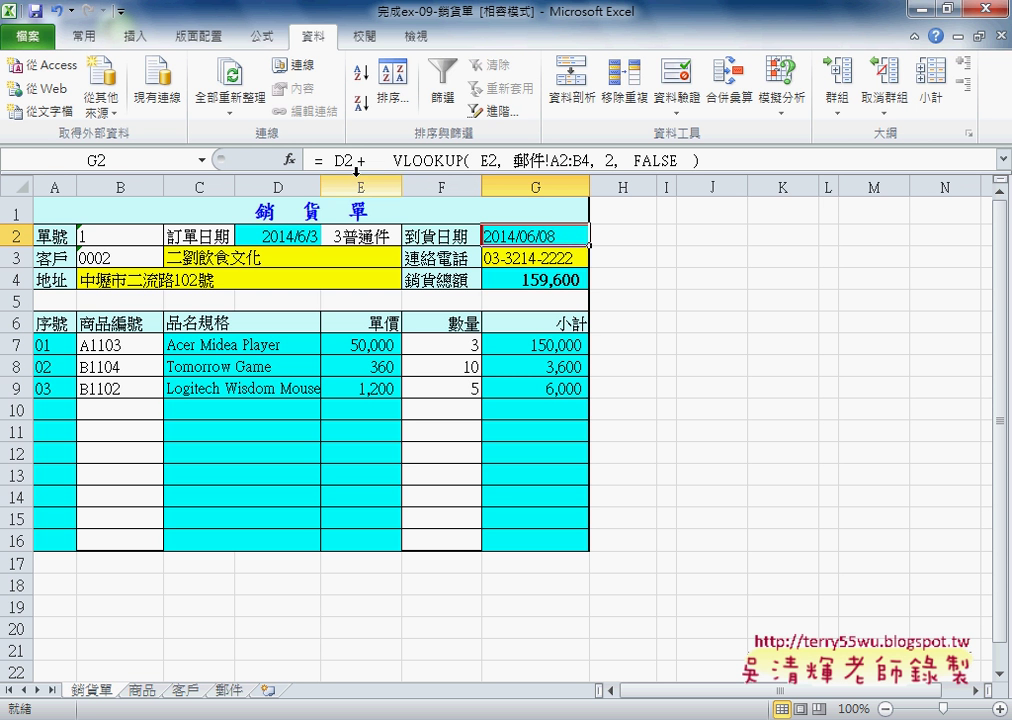
left_click_drag(316, 160, 767, 160)
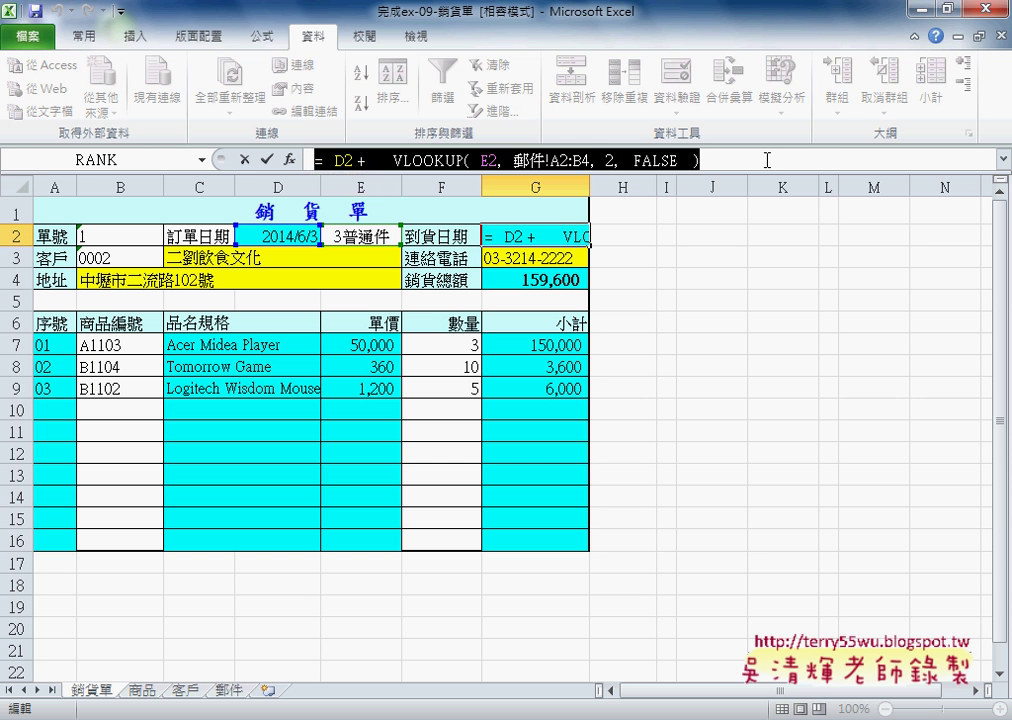
key("Delete")
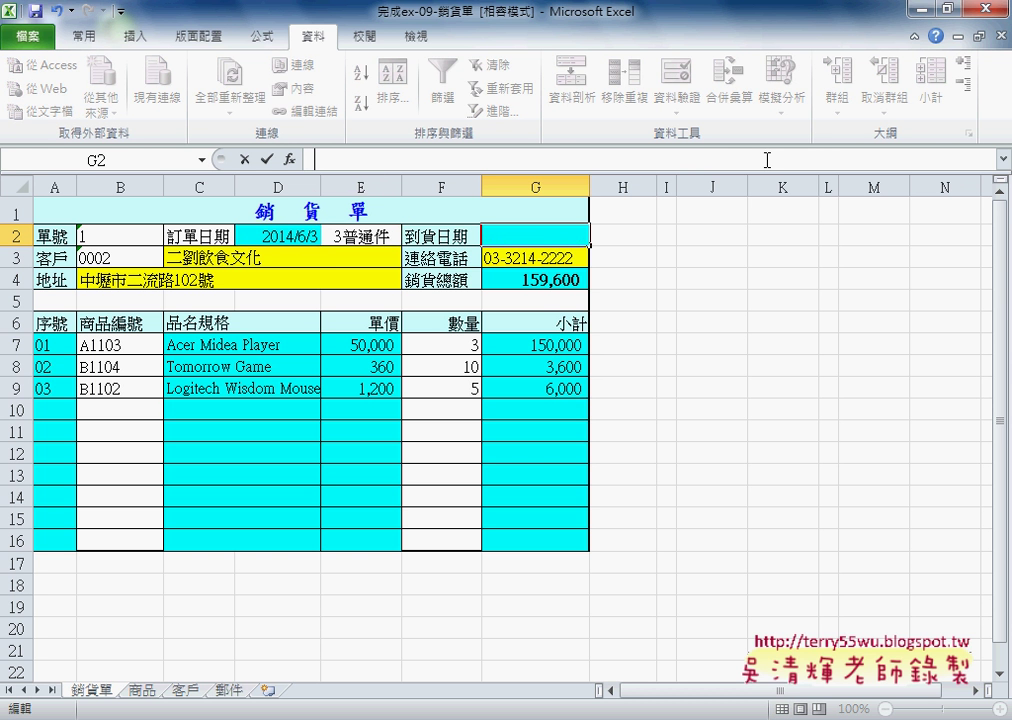
- Insert the WORKDAY function from the 日期及時間 category into G2
left_click(289, 160)
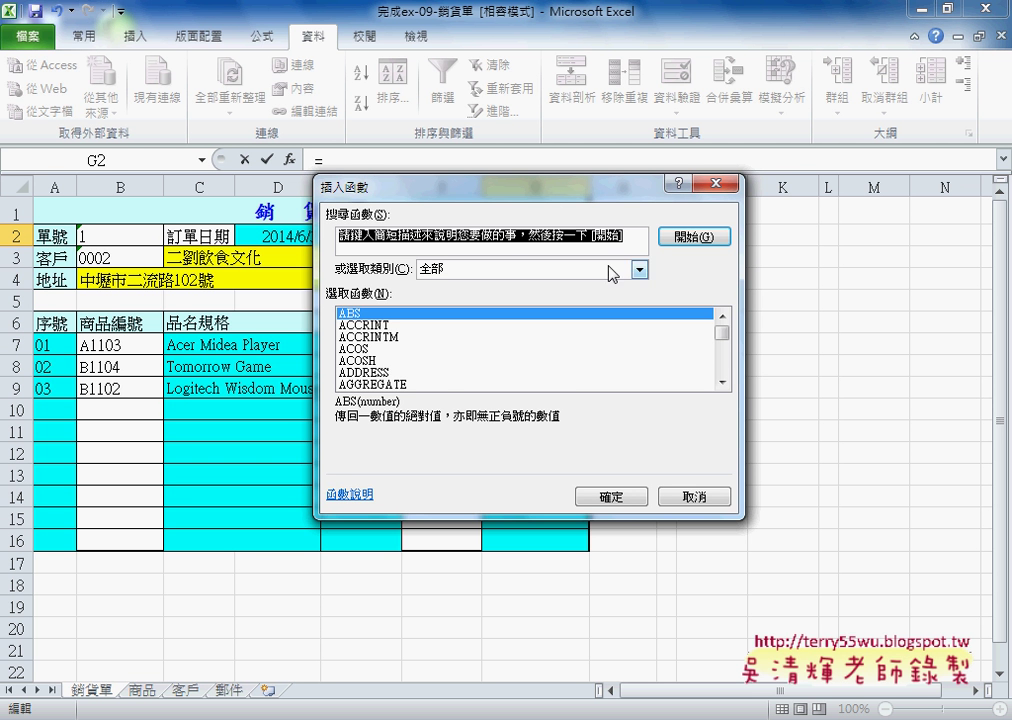
left_click_drag(492, 186, 547, 338)
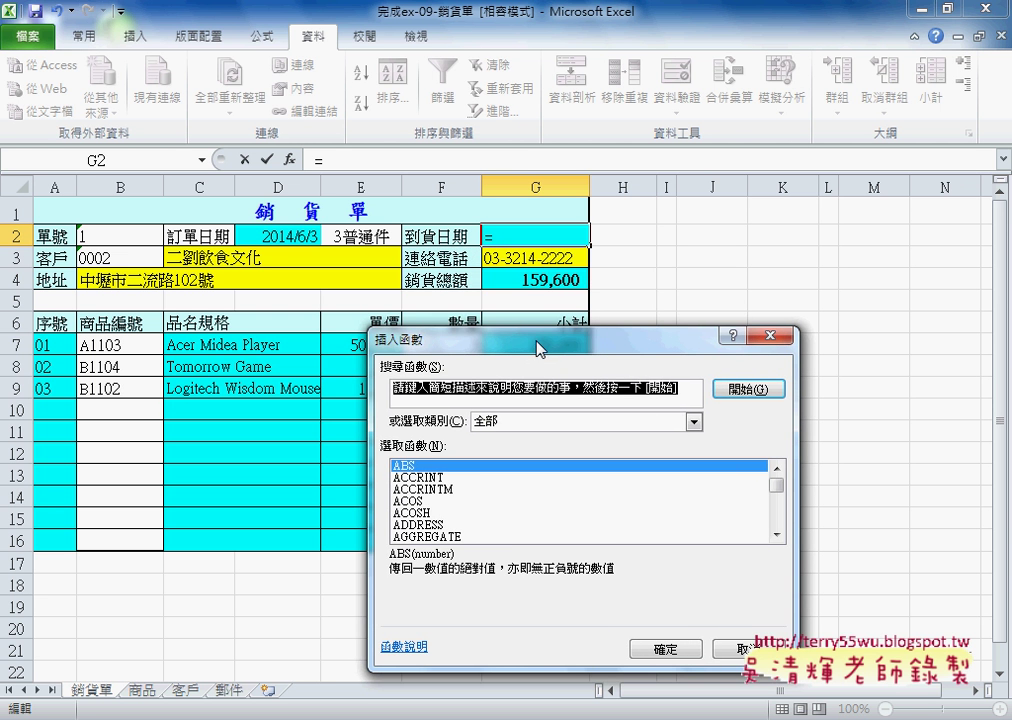
left_click_drag(538, 348, 505, 306)
left_click(661, 378)
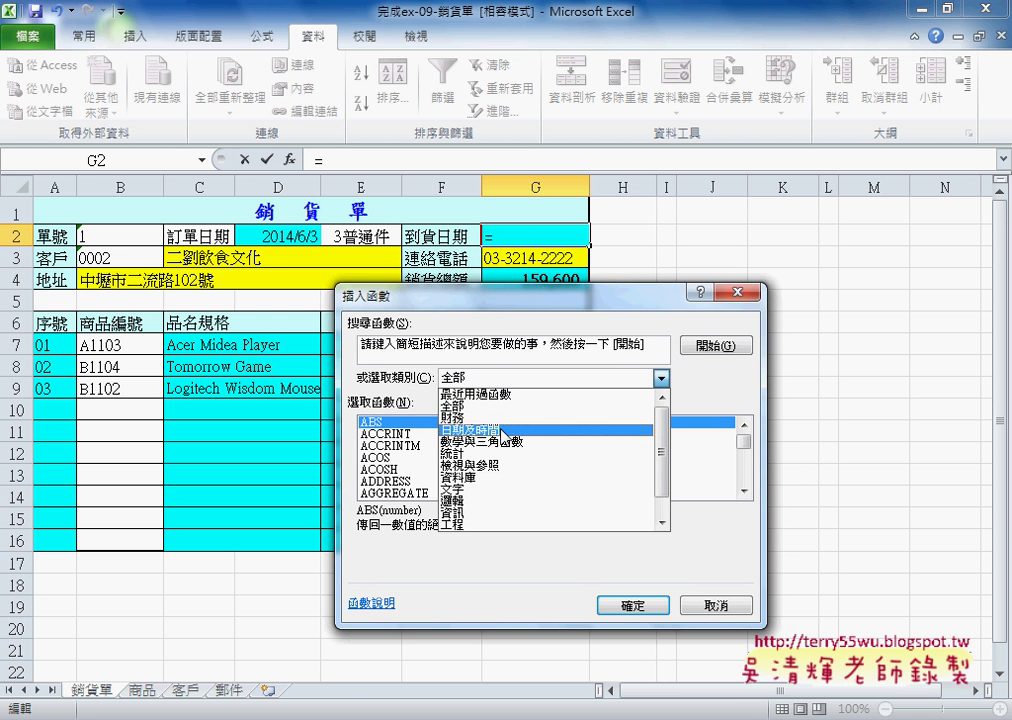
left_click(503, 432)
left_click_drag(745, 436, 735, 495)
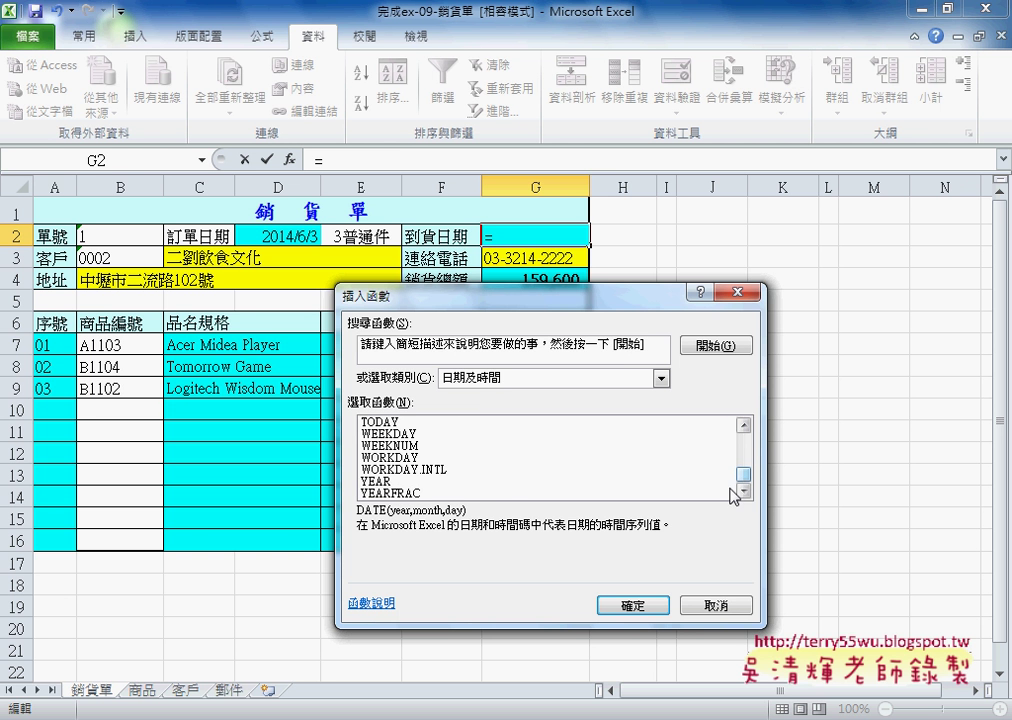
left_click(420, 457)
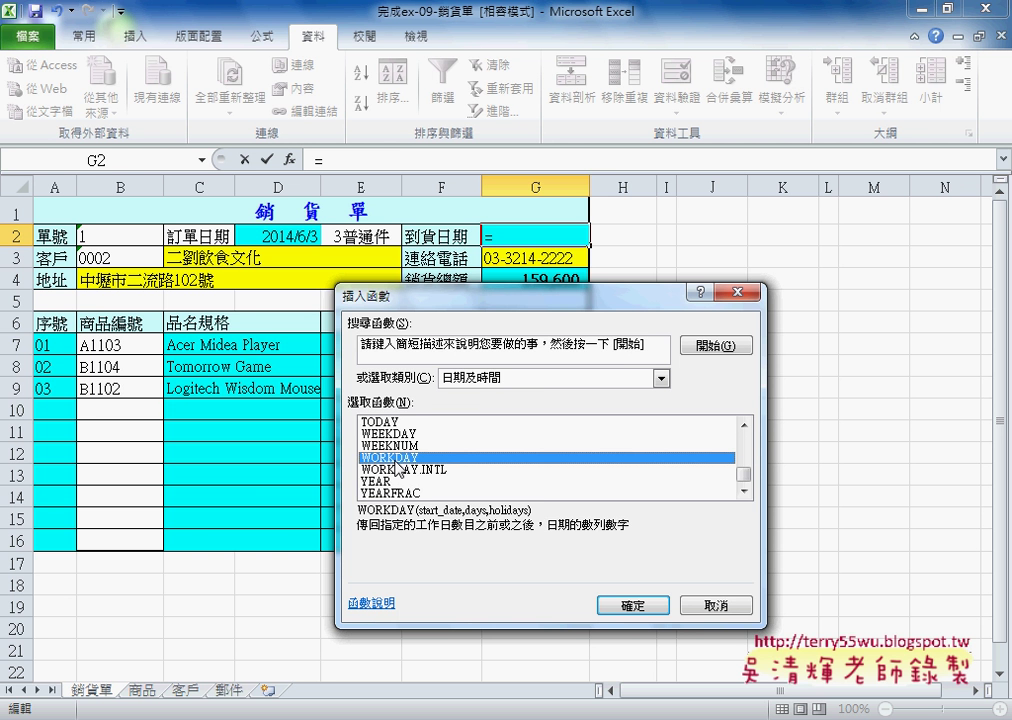
left_click(630, 607)
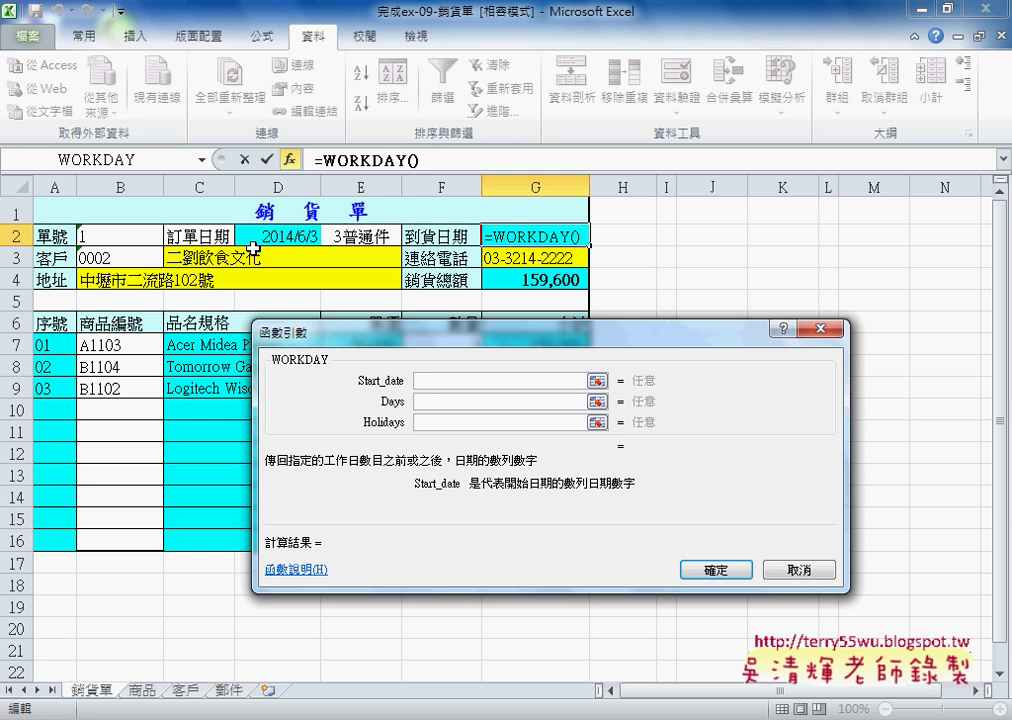
- Use order date D2 as WORKDAY's start date, then bring up recent functions for Days
left_click(256, 240)
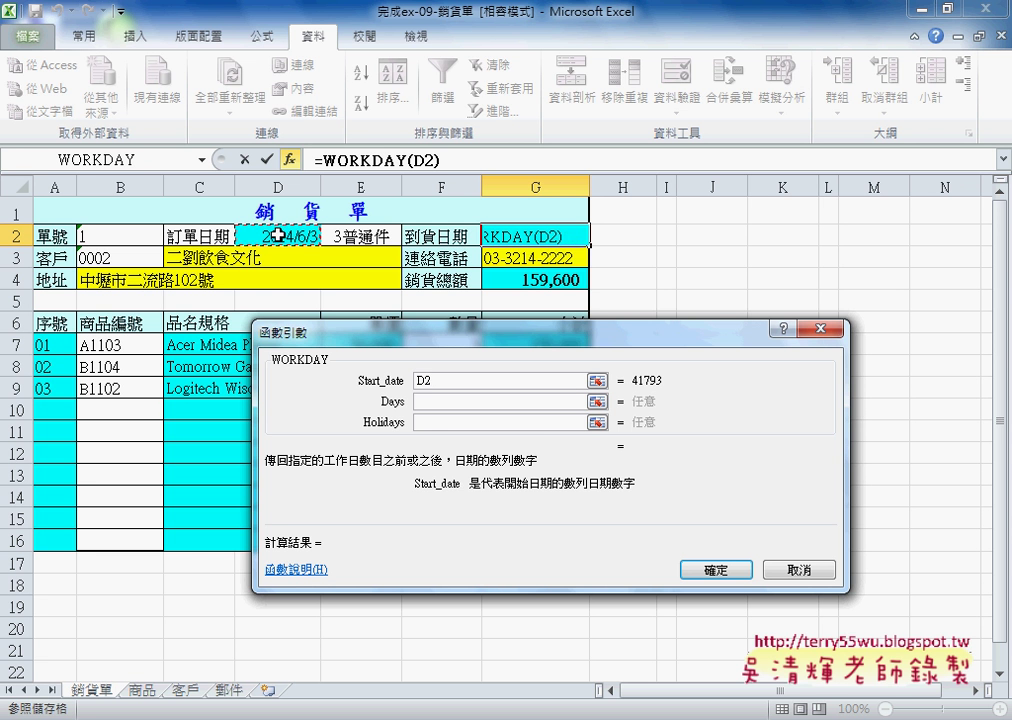
left_click(434, 403)
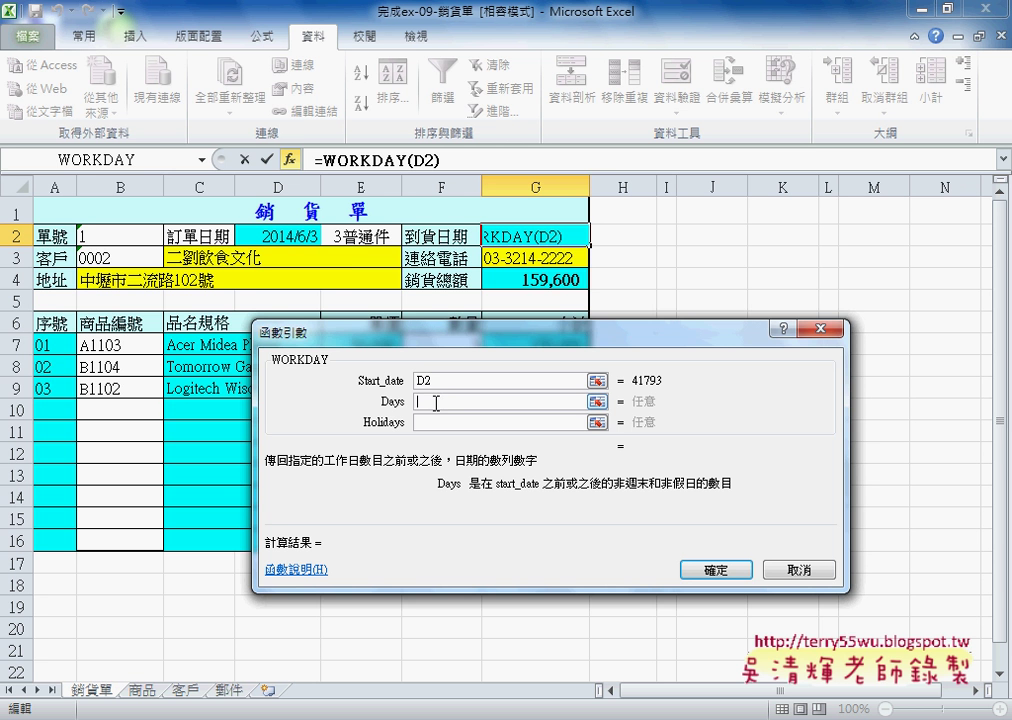
left_click(203, 160)
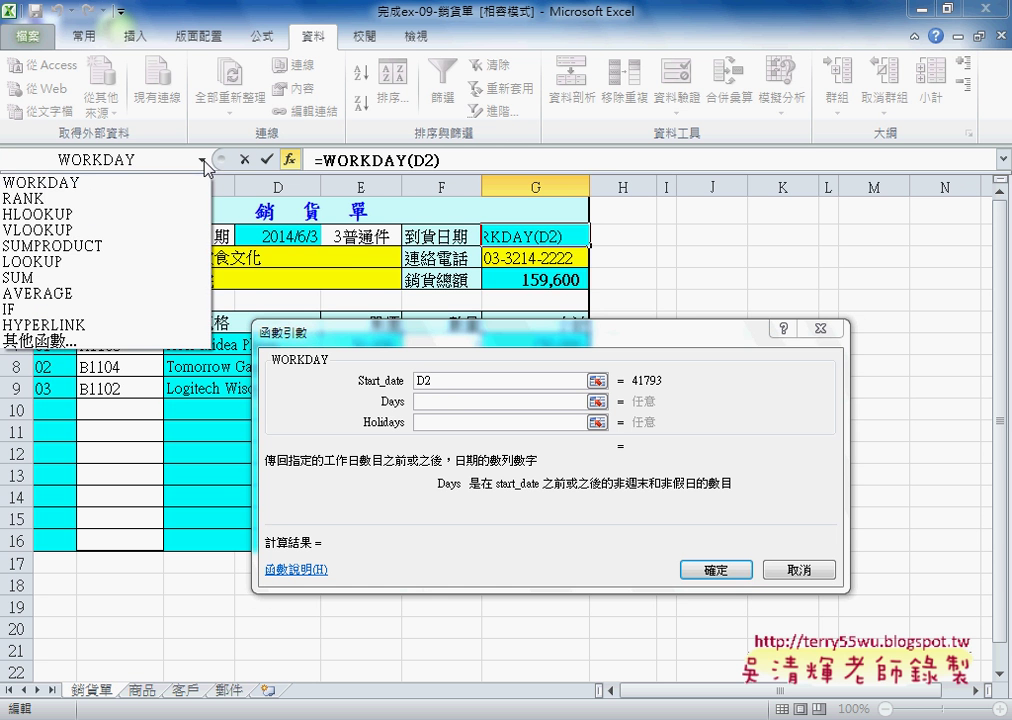
- Nest VLOOKUP(E2,郵件2,2,0) as the Days argument so G2 shows 2014/06/10
left_click(170, 236)
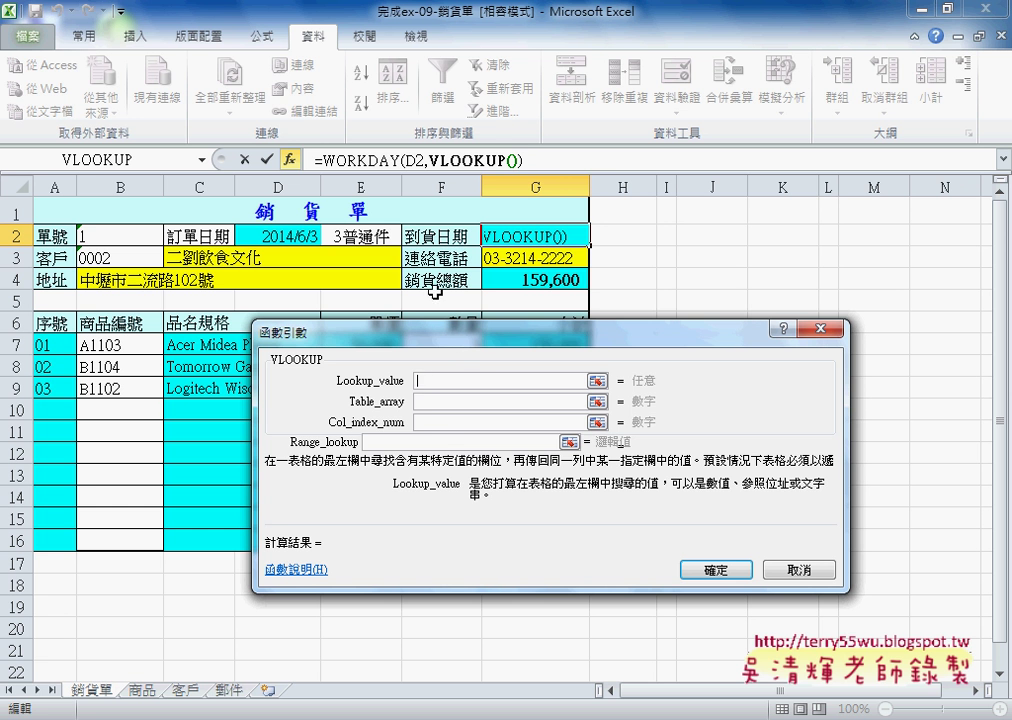
left_click(379, 248)
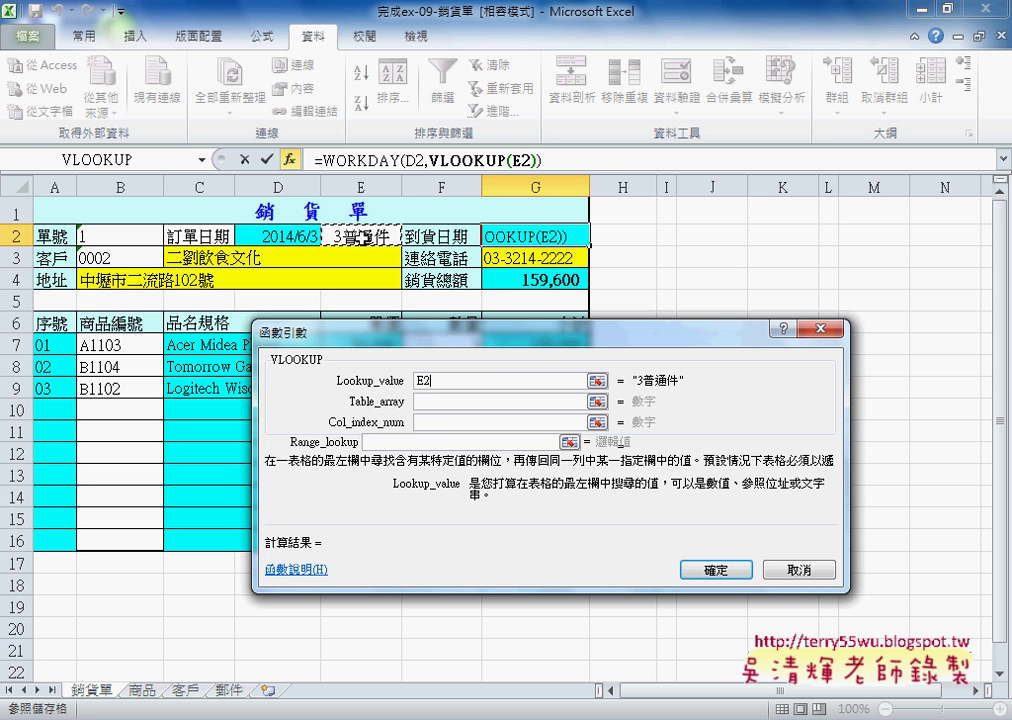
left_click(439, 401)
key("F3")
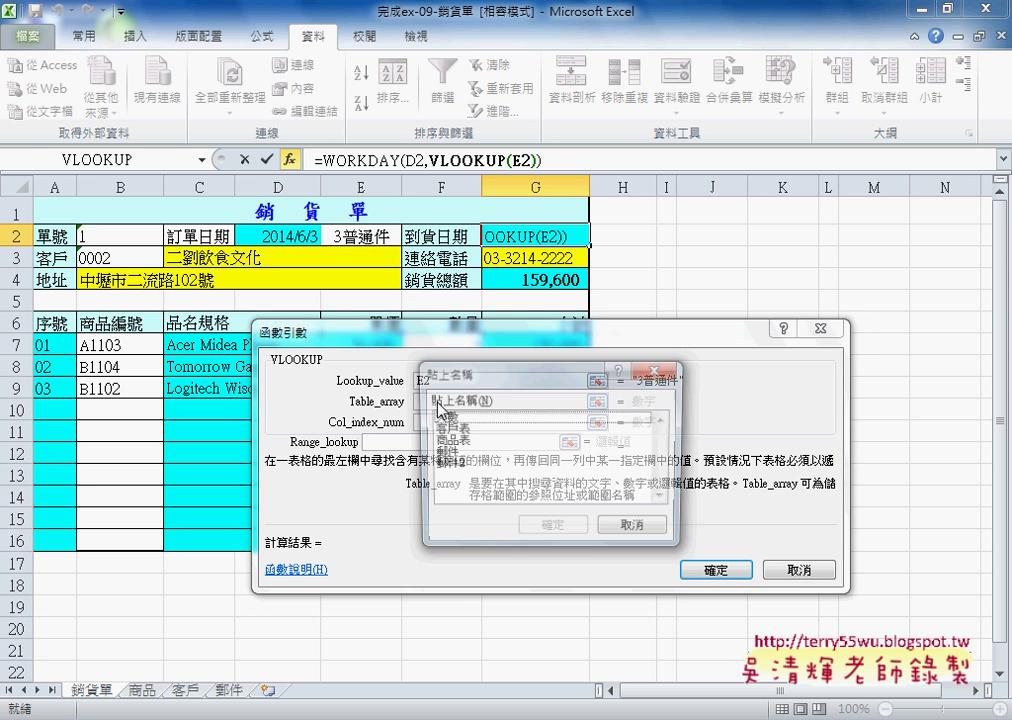
left_click(451, 466)
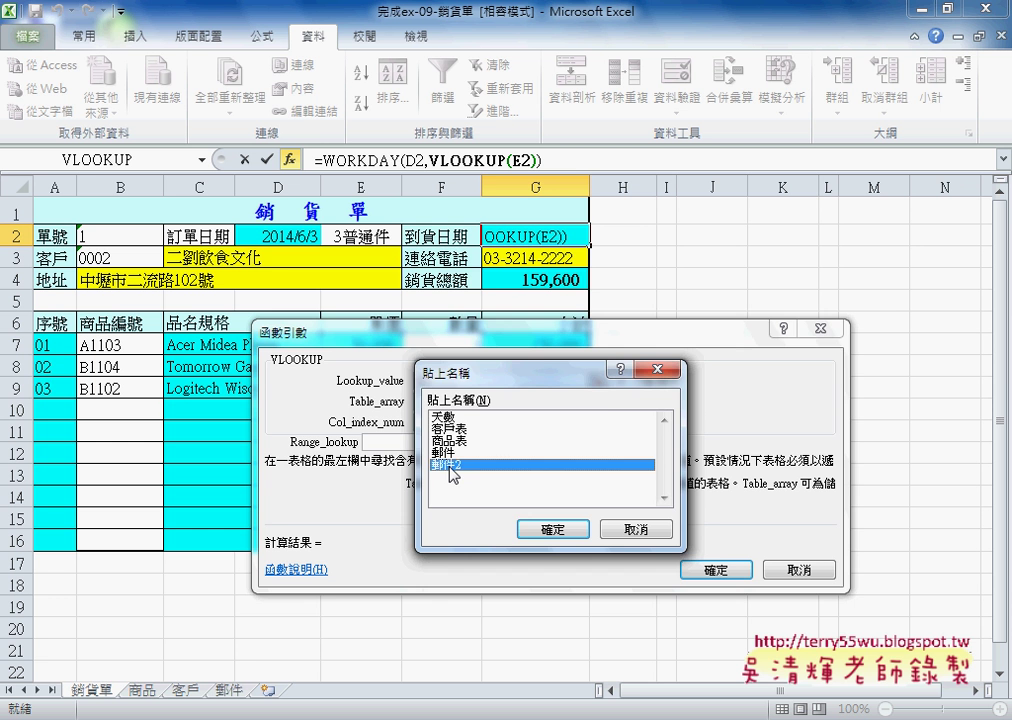
left_click(551, 530)
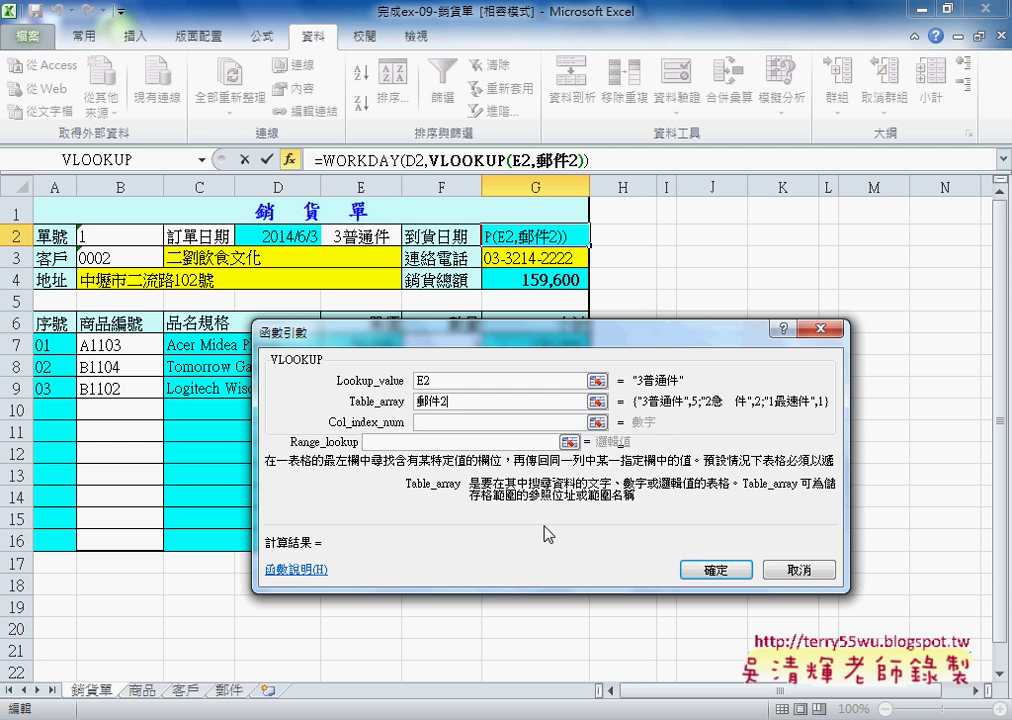
left_click(463, 422)
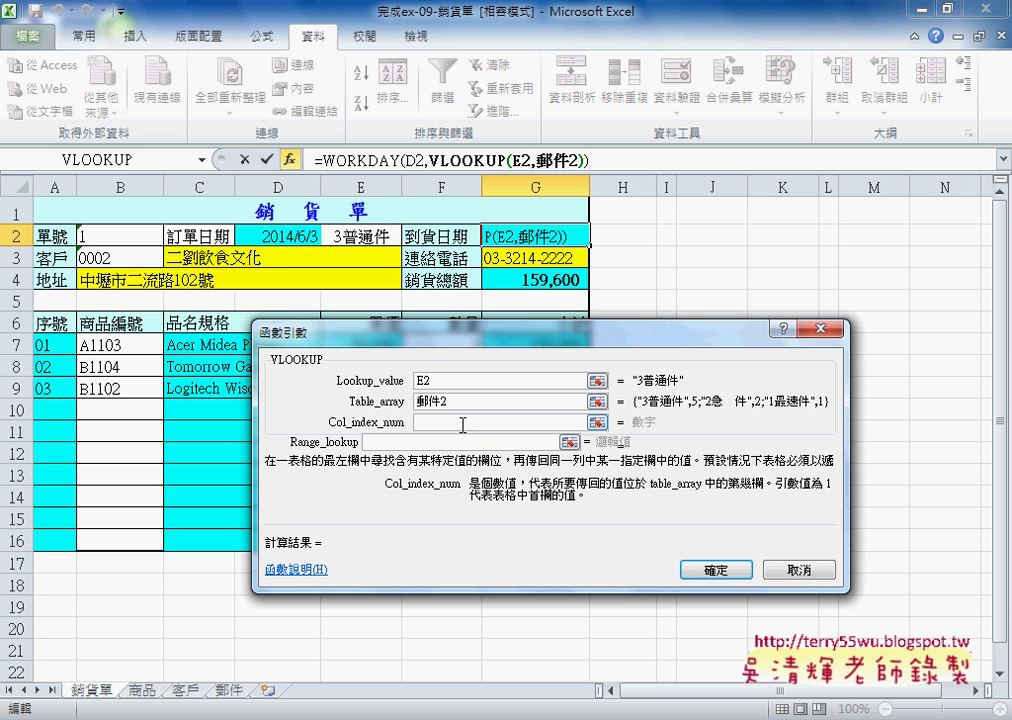
type("2")
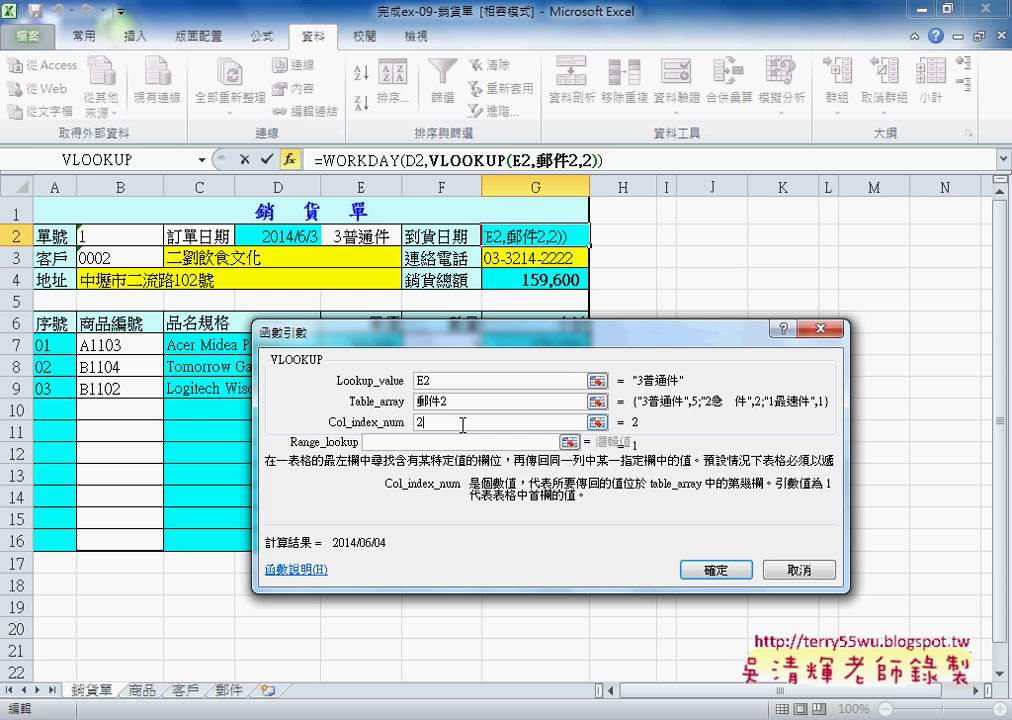
left_click(408, 444)
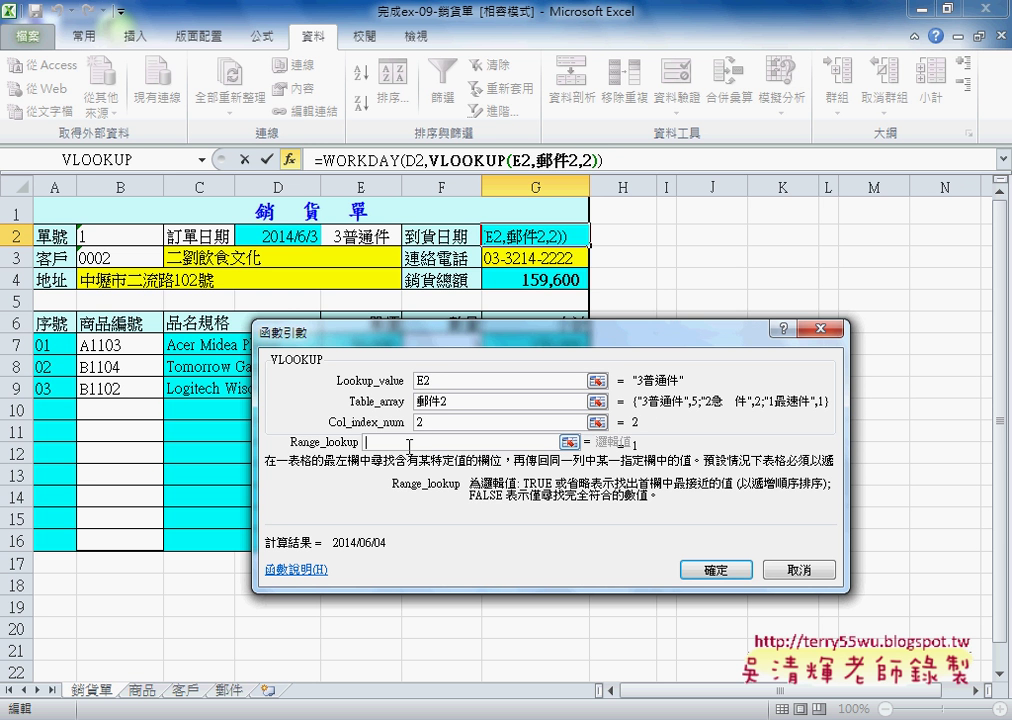
type("0")
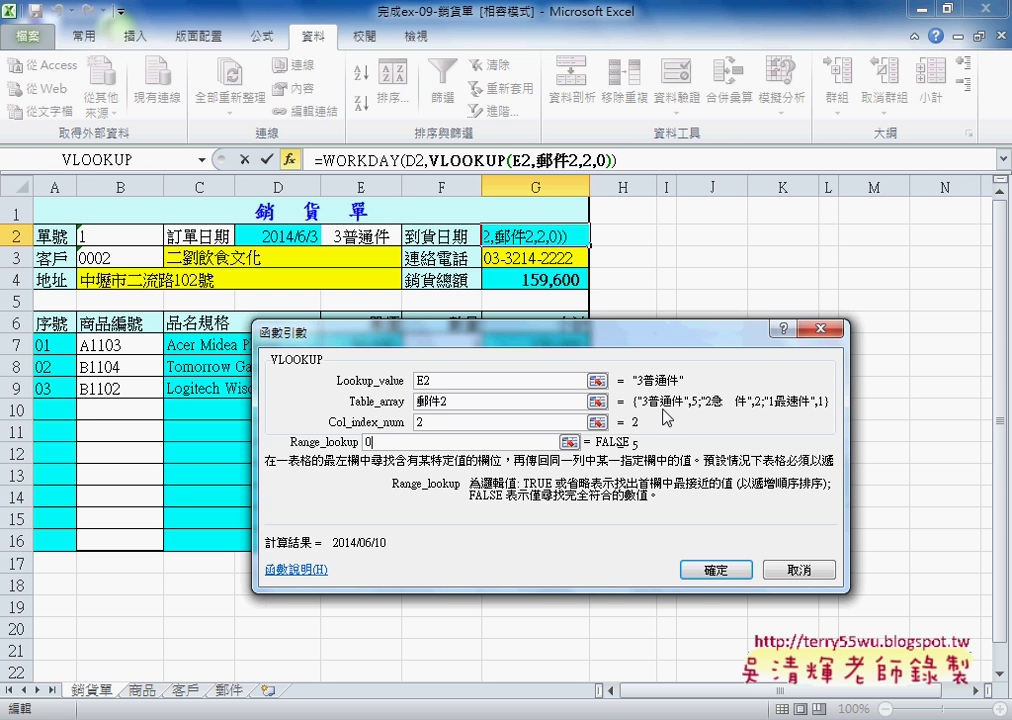
left_click(714, 569)
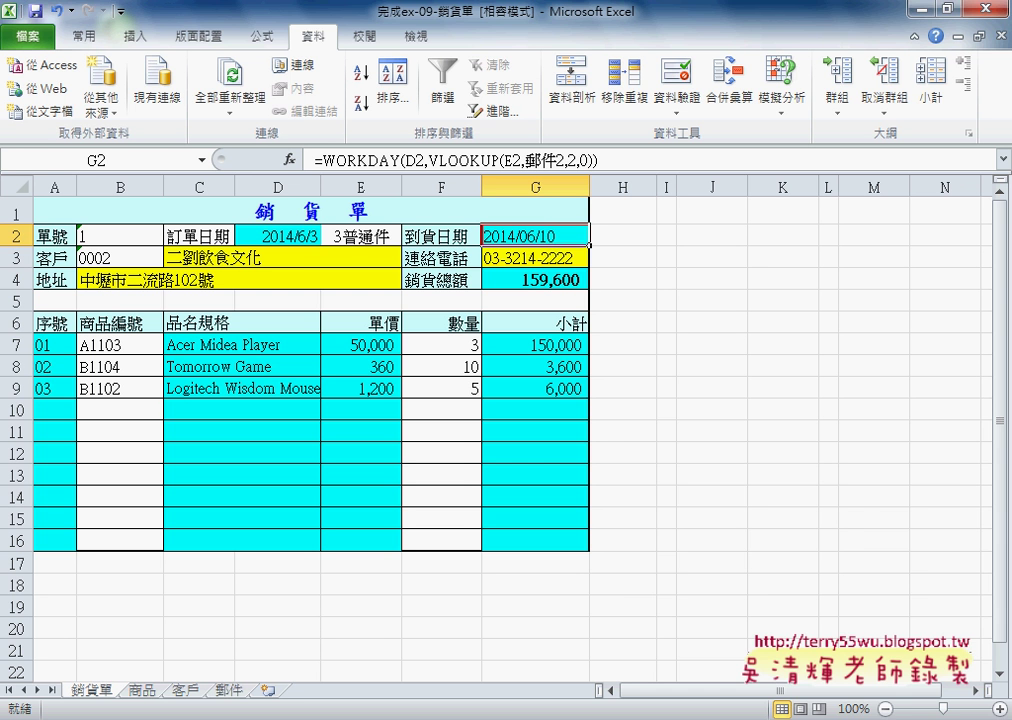
left_click(960, 719)
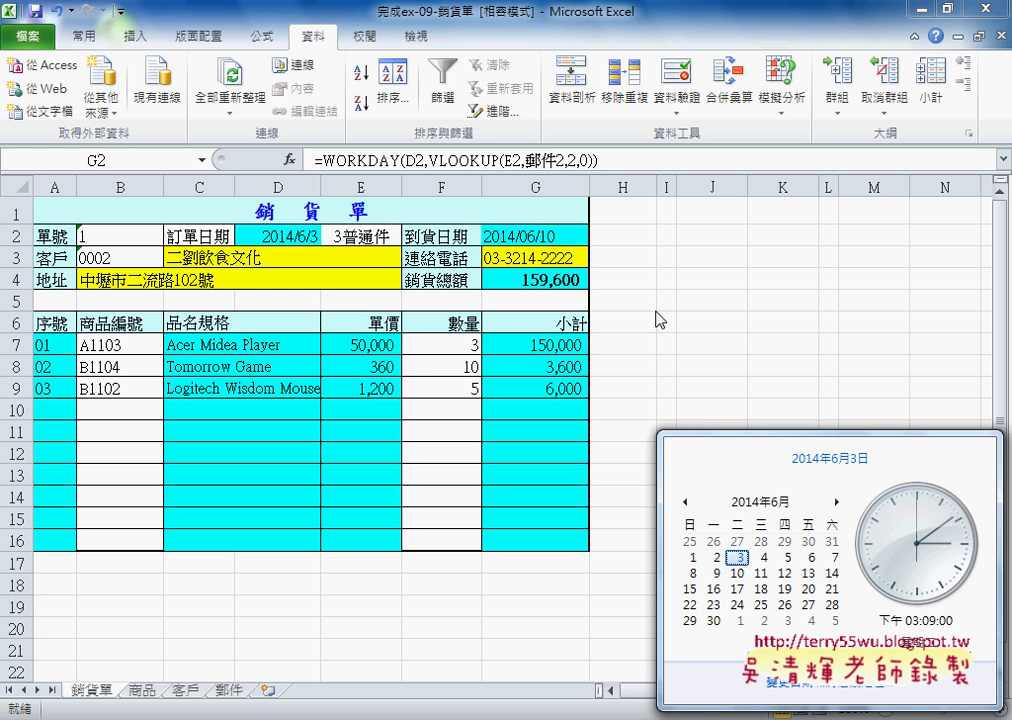
left_click(540, 240)
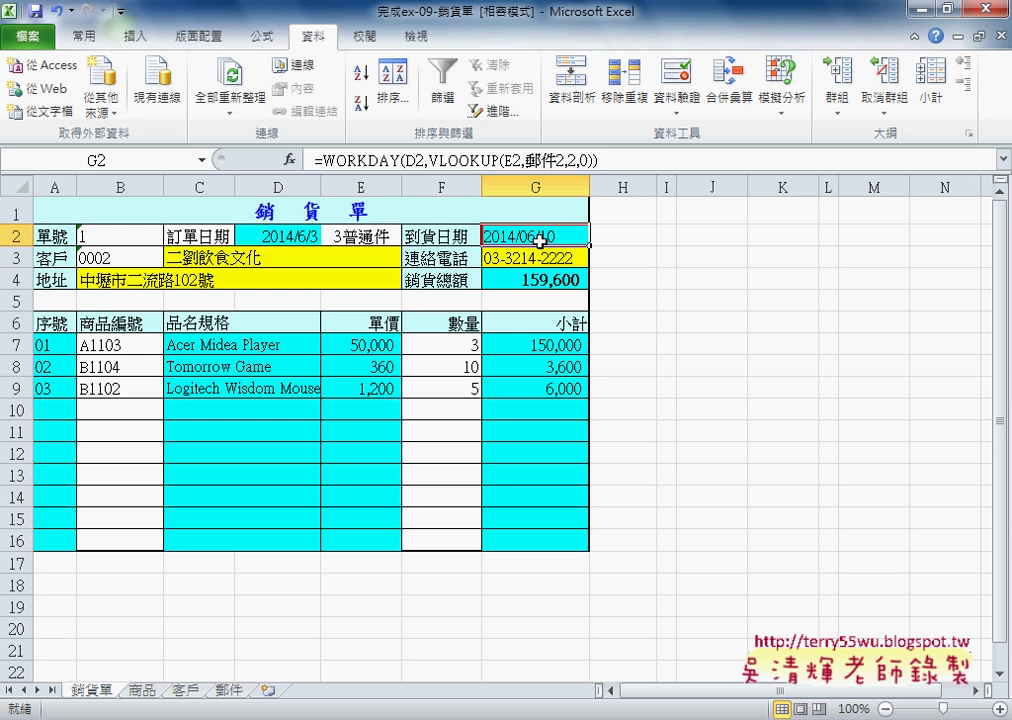
left_click(133, 260)
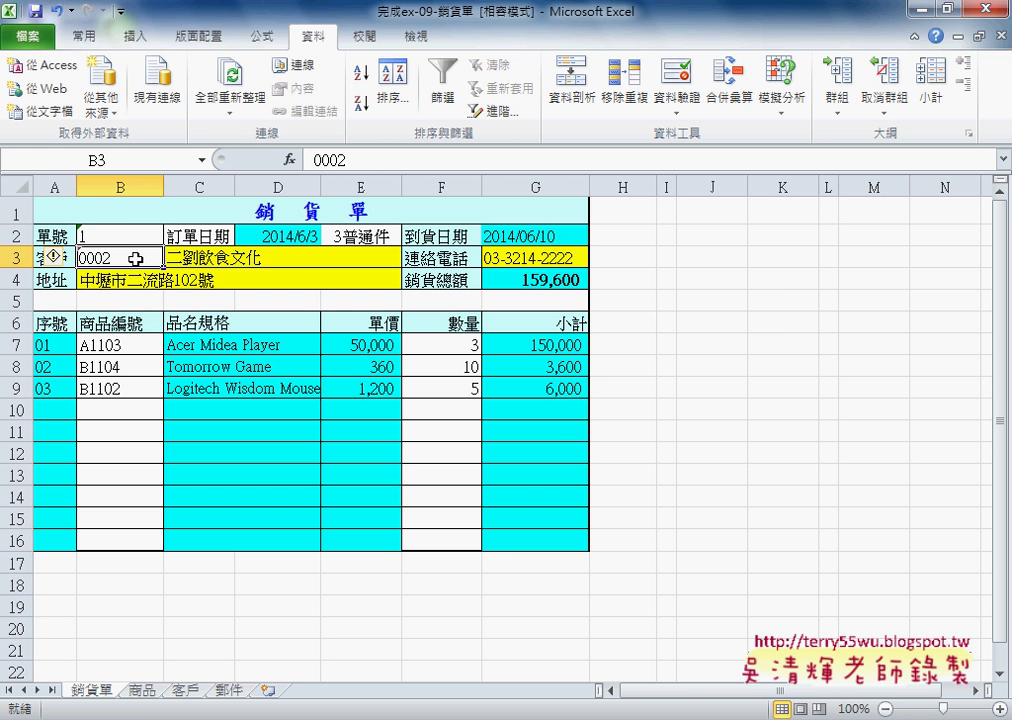
- On the 客戶 sheet, create names from the top row of customer table A1:D5
left_click(186, 690)
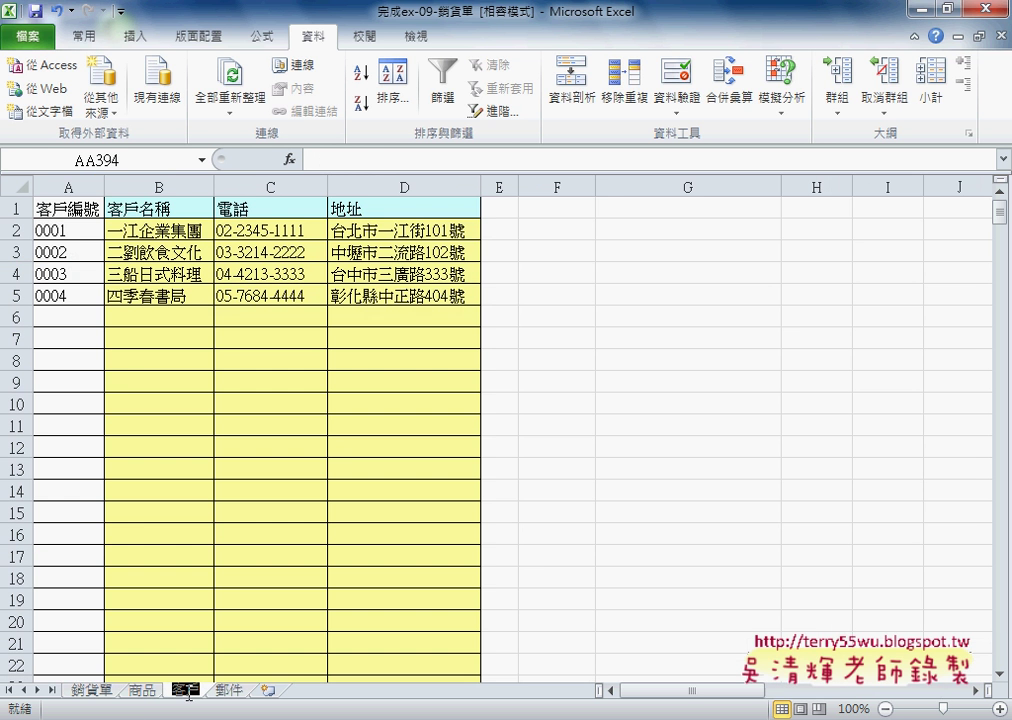
left_click_drag(80, 208, 89, 293)
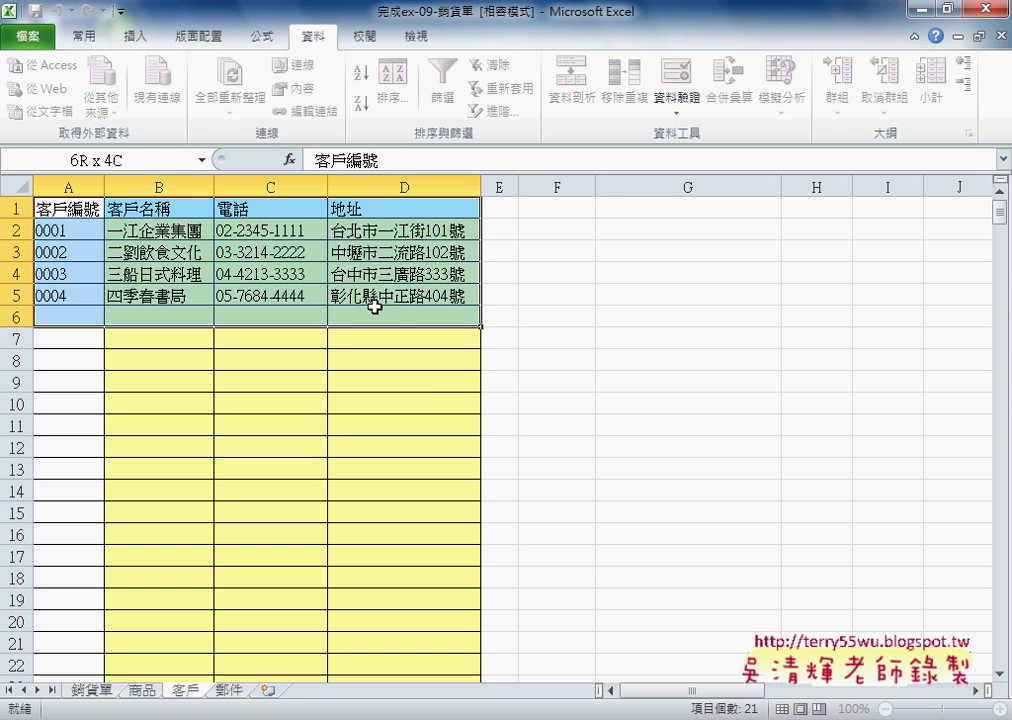
left_click_drag(89, 293, 398, 296)
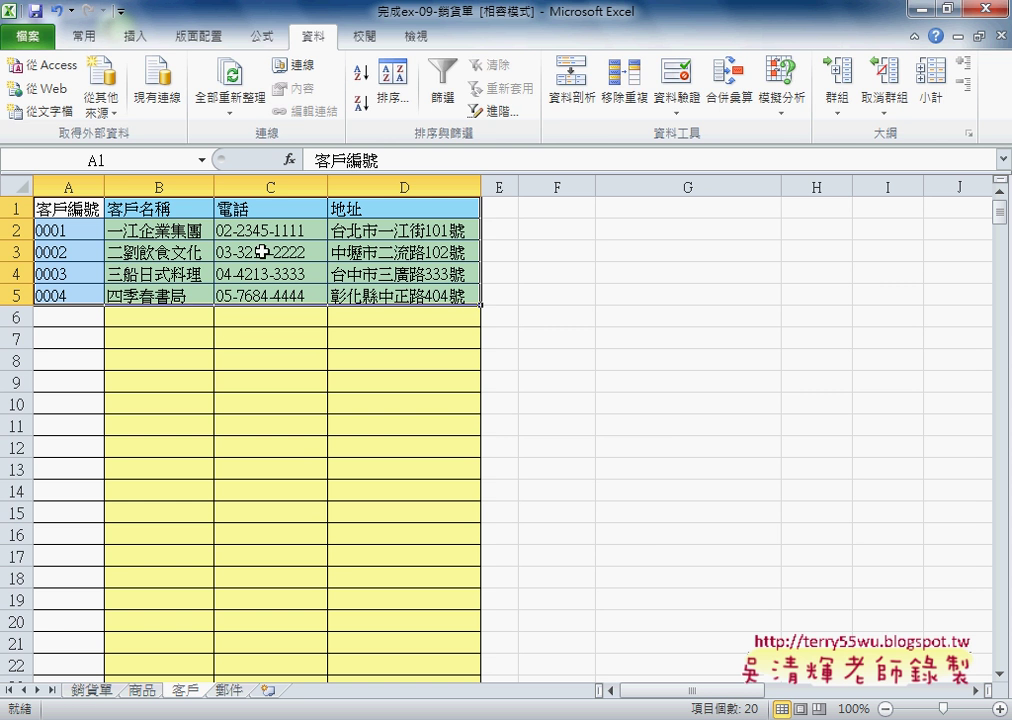
left_click(264, 38)
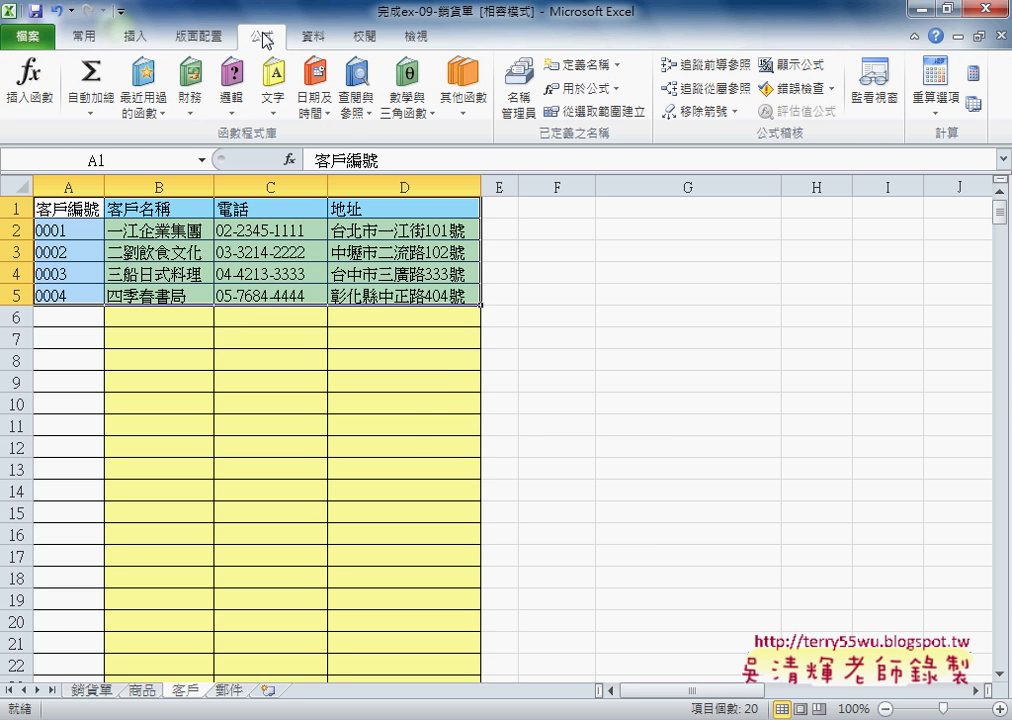
left_click(597, 111)
left_click(471, 448)
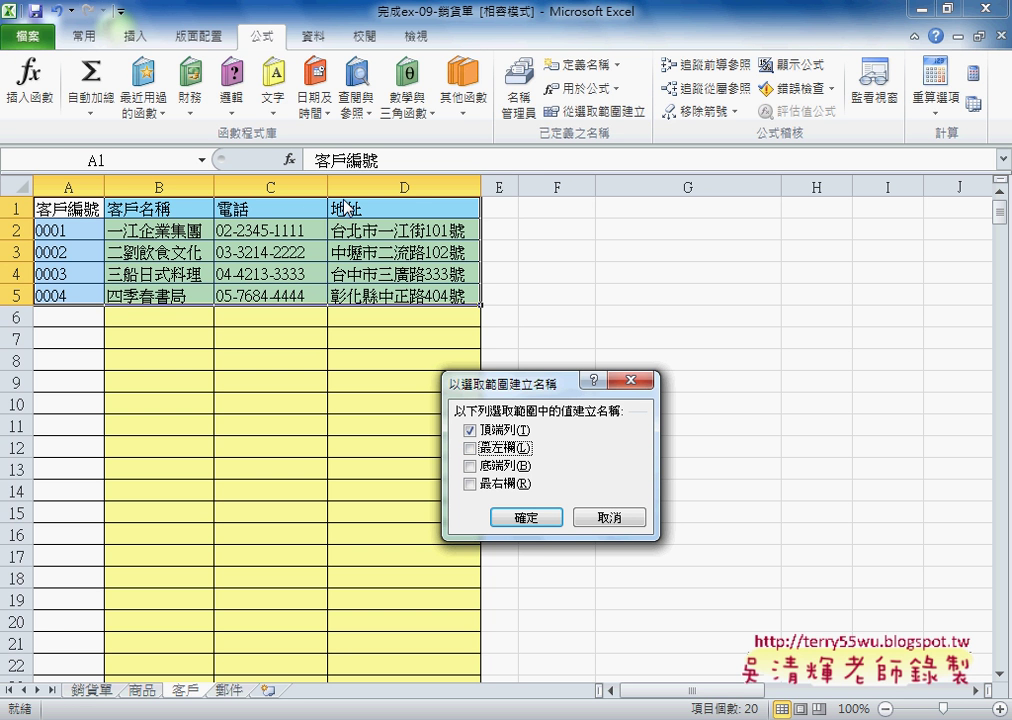
left_click(526, 518)
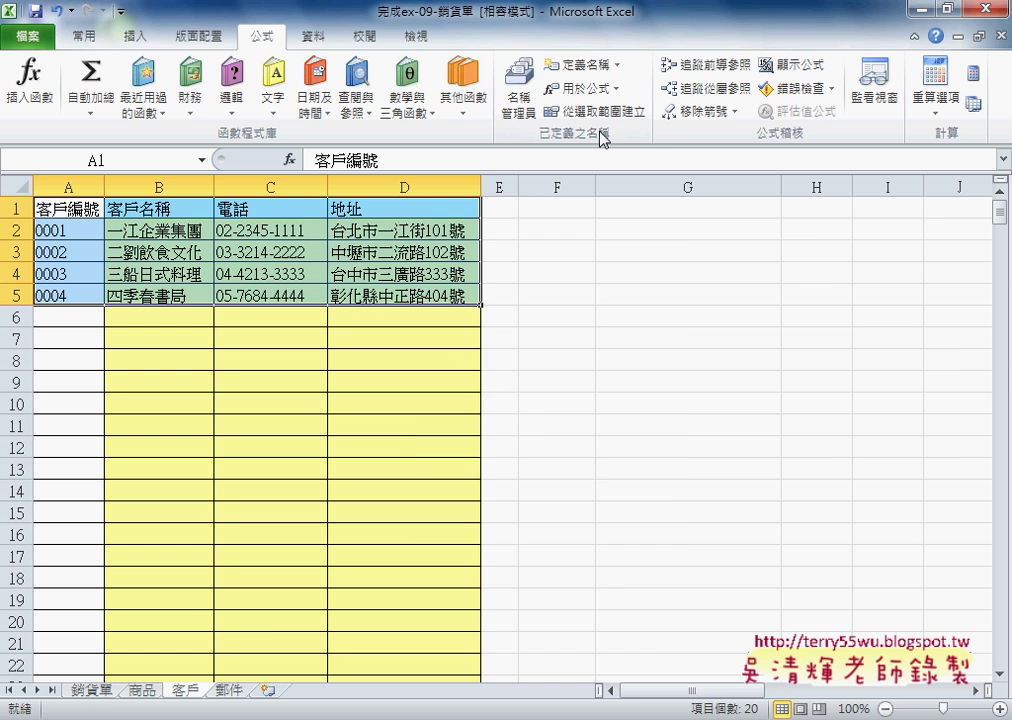
- Check the 客戶名稱 and 客戶編號 ranges in Name Manager, then return to 銷貨單
left_click(519, 88)
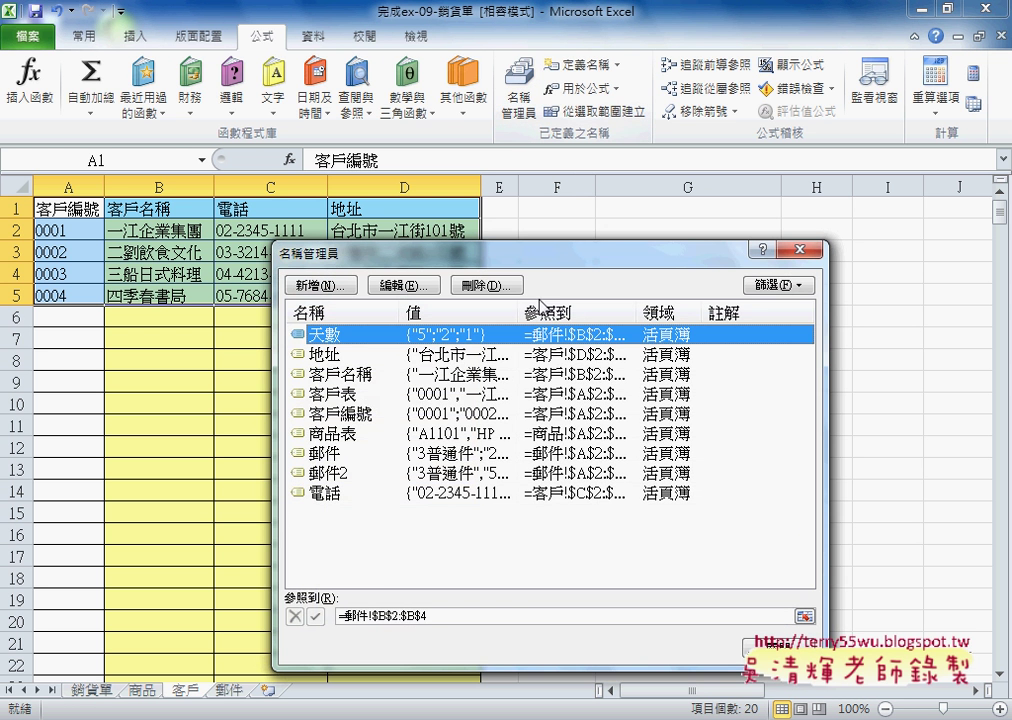
left_click(350, 374)
left_click_drag(458, 265, 578, 241)
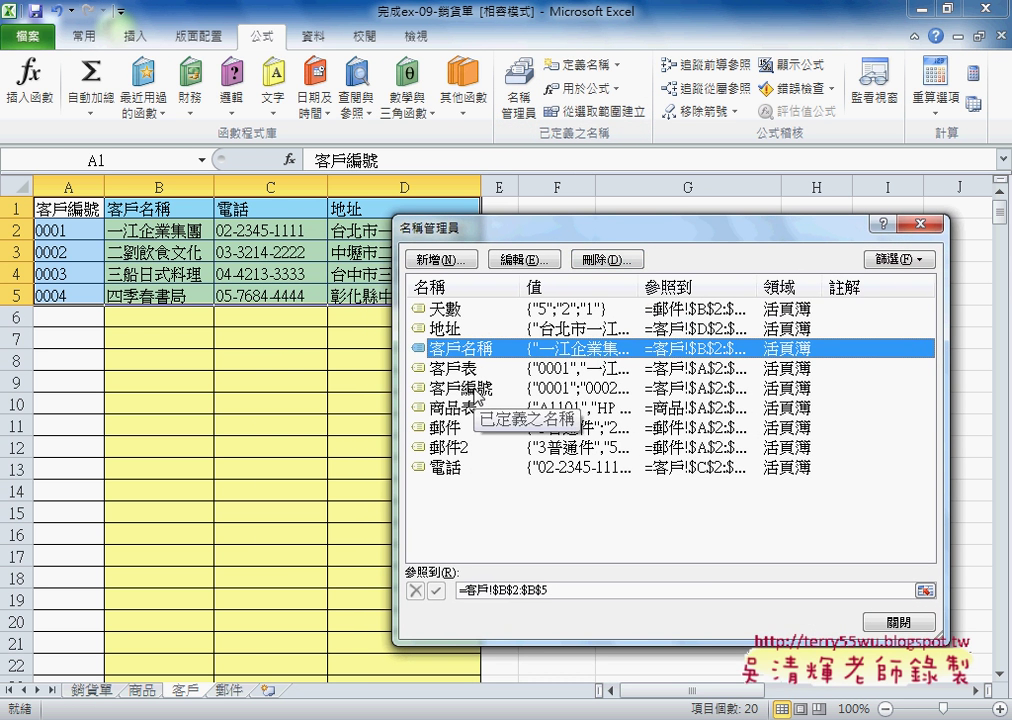
left_click(440, 387)
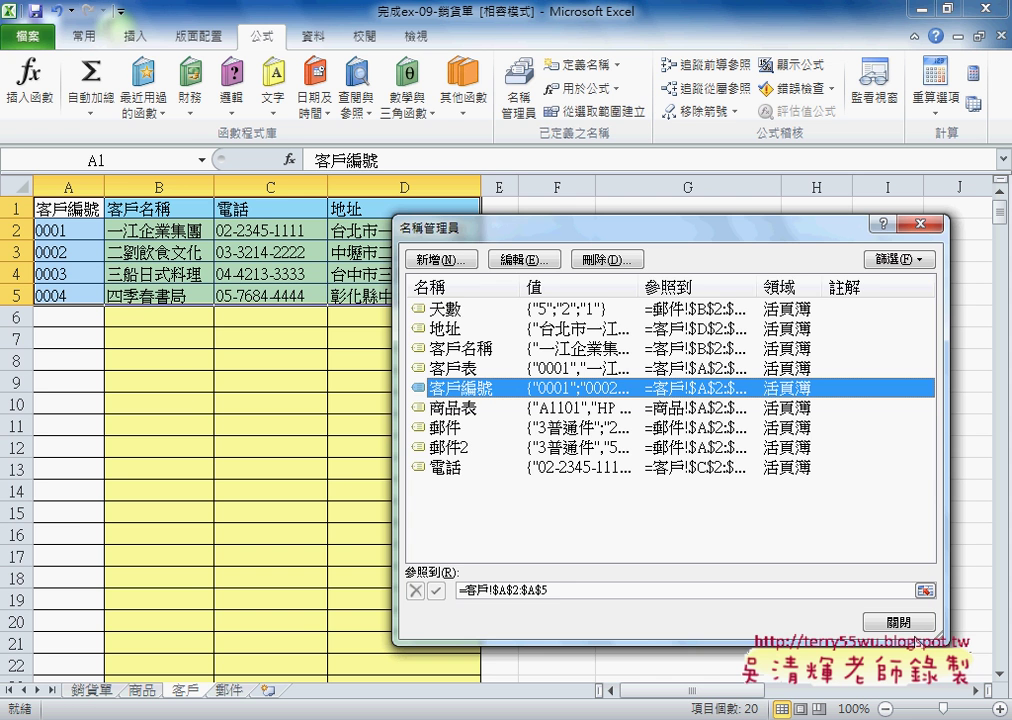
left_click(897, 621)
left_click(95, 690)
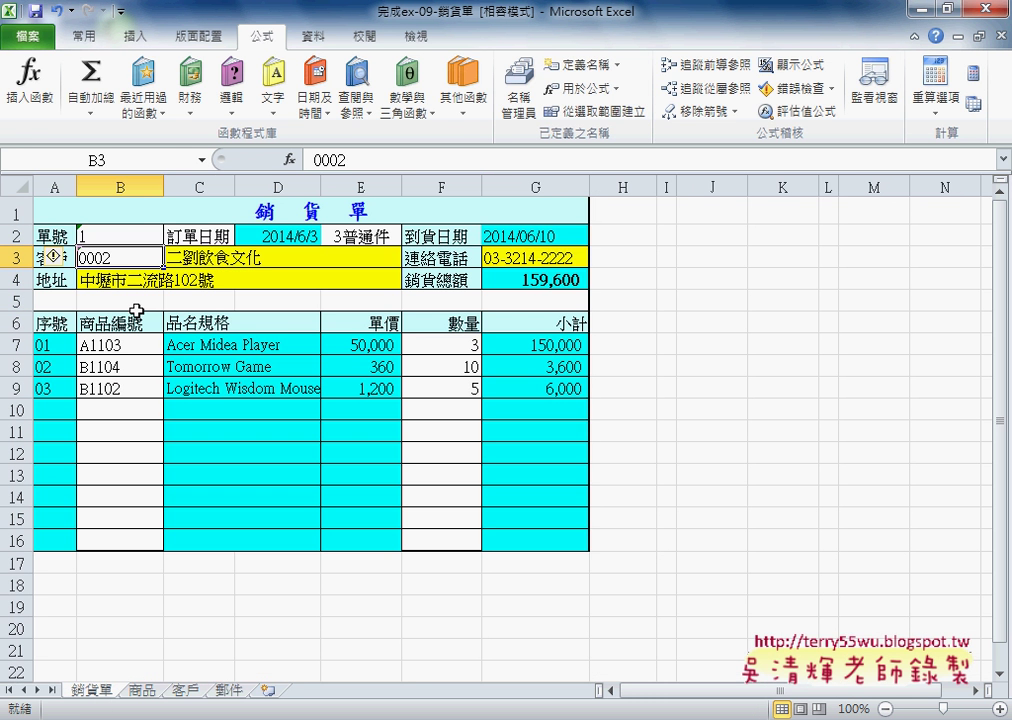
- Give B3 a list validation with source =客戶編號
left_click(312, 36)
left_click(675, 95)
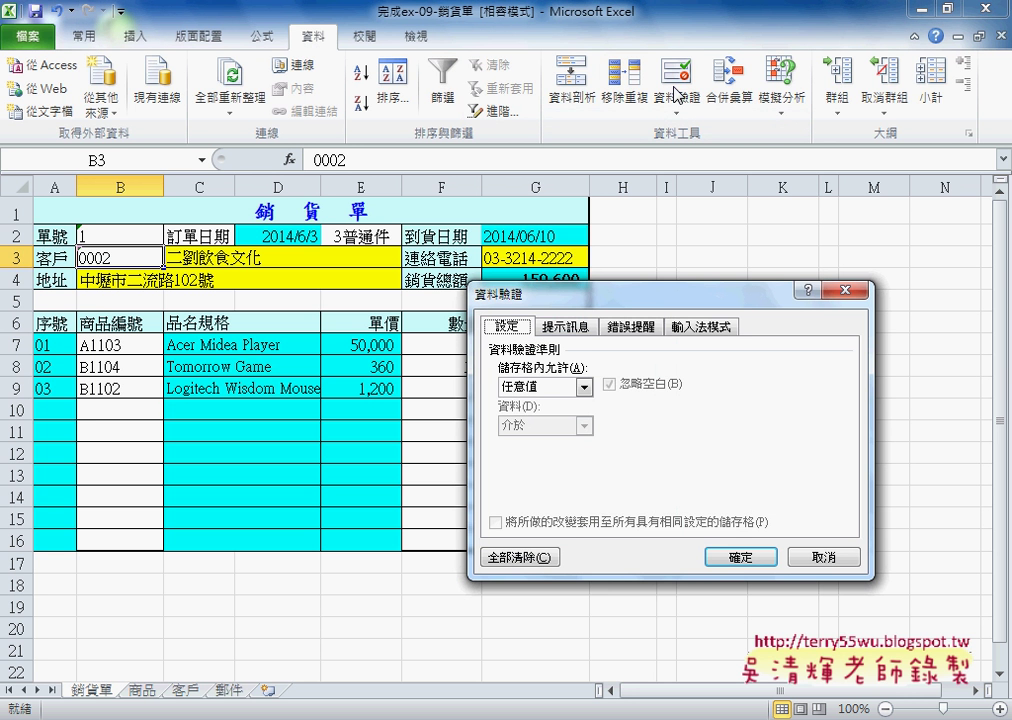
left_click(563, 388)
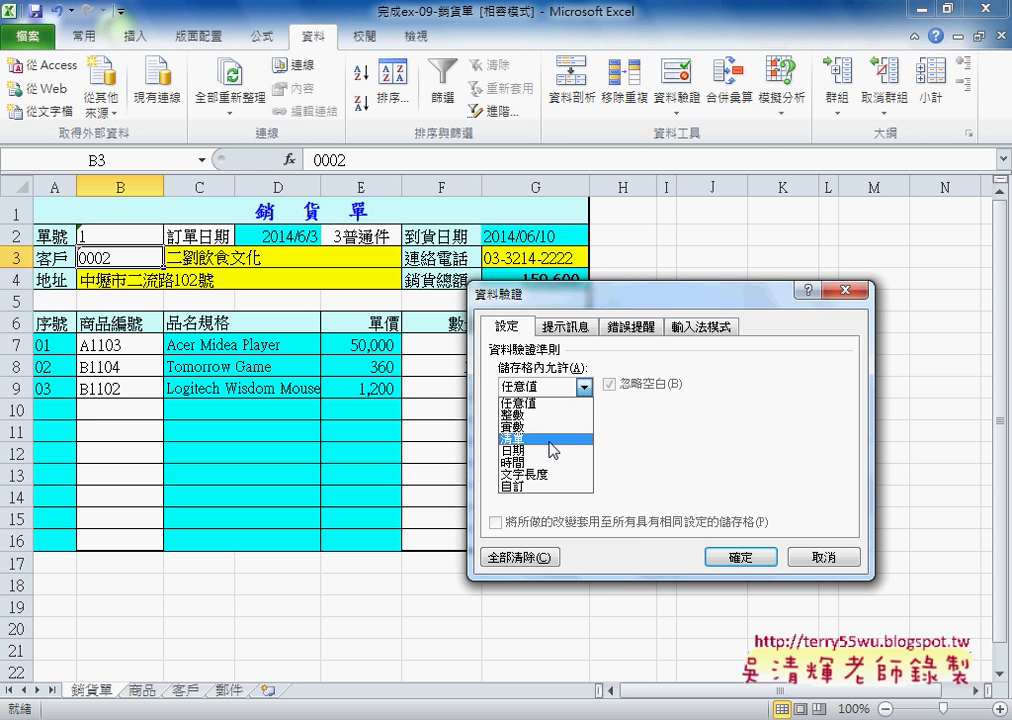
left_click(515, 438)
left_click(538, 465)
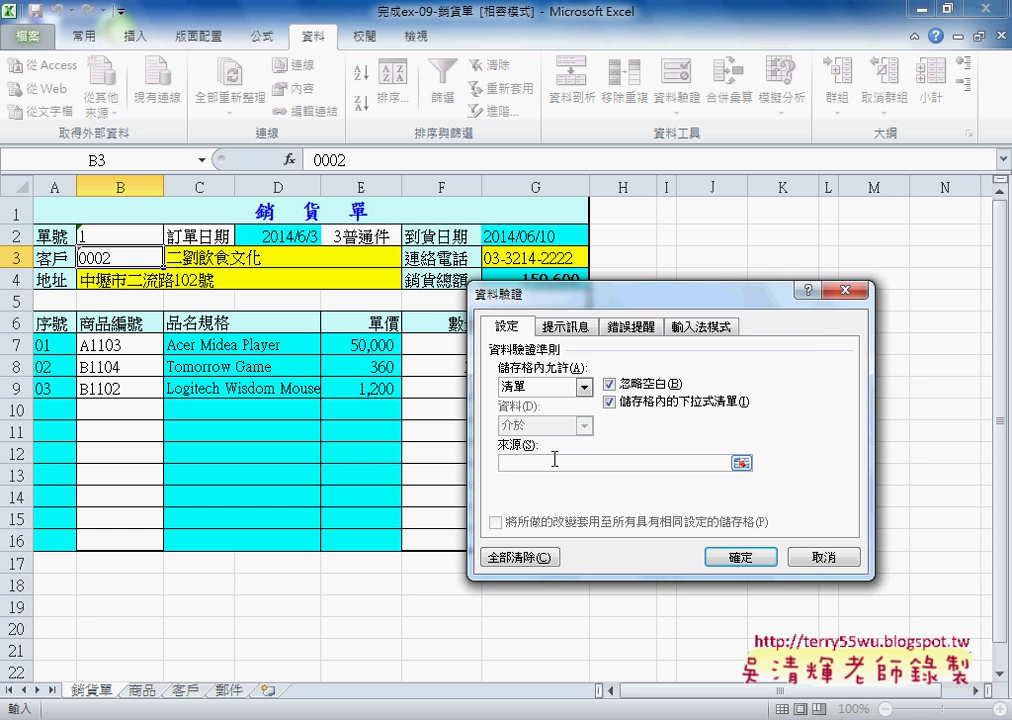
key("F3")
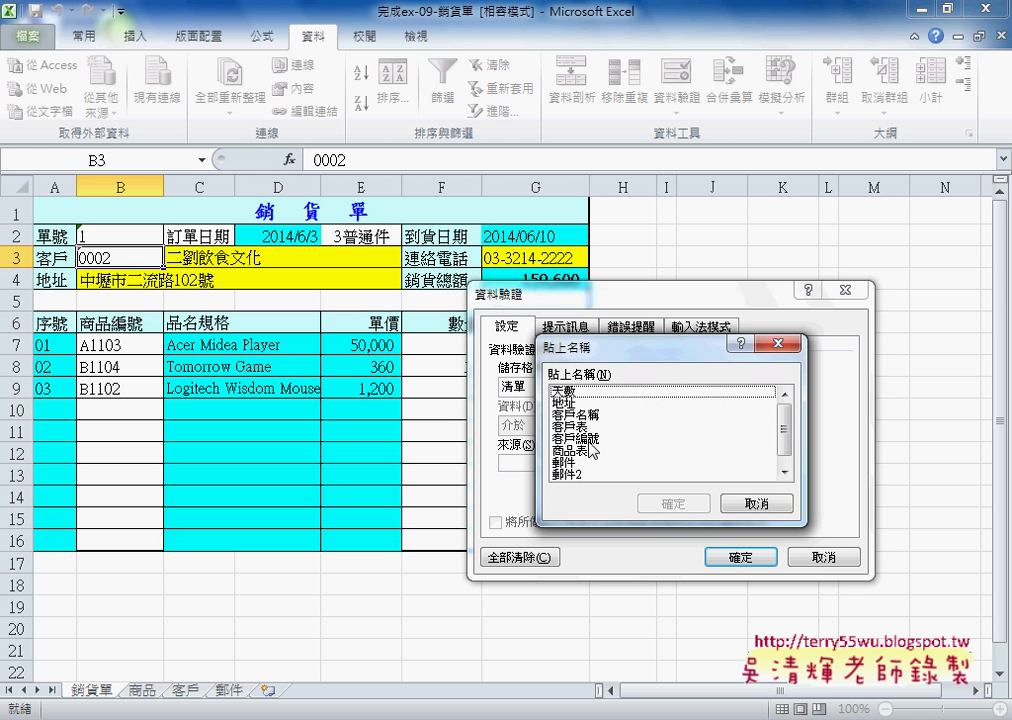
left_click(580, 439)
left_click(673, 503)
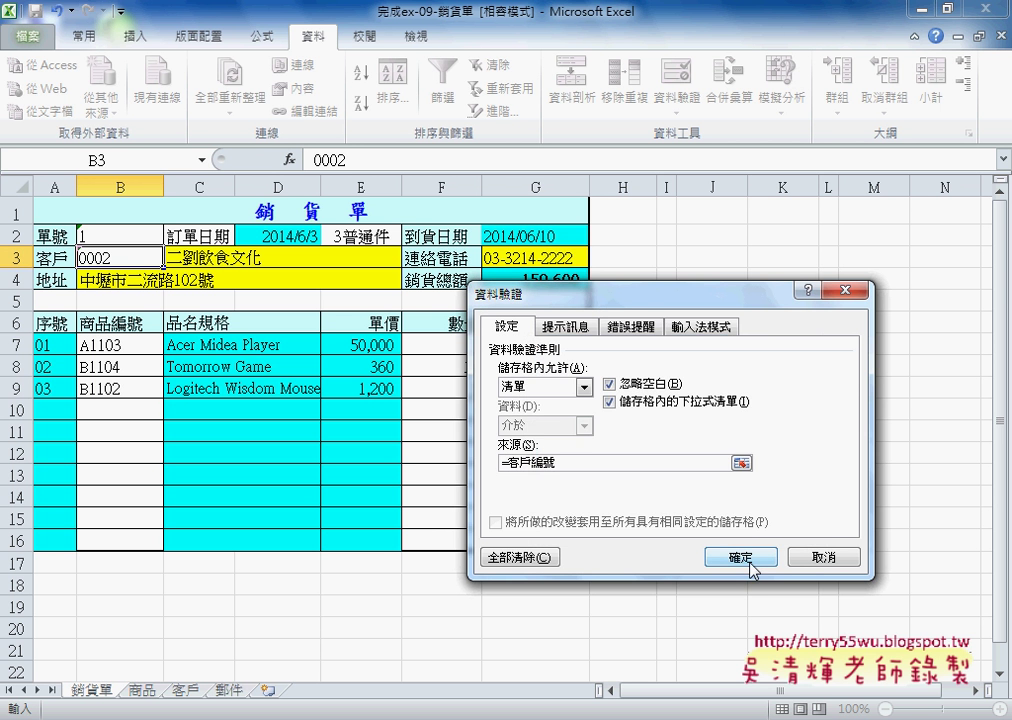
left_click(750, 565)
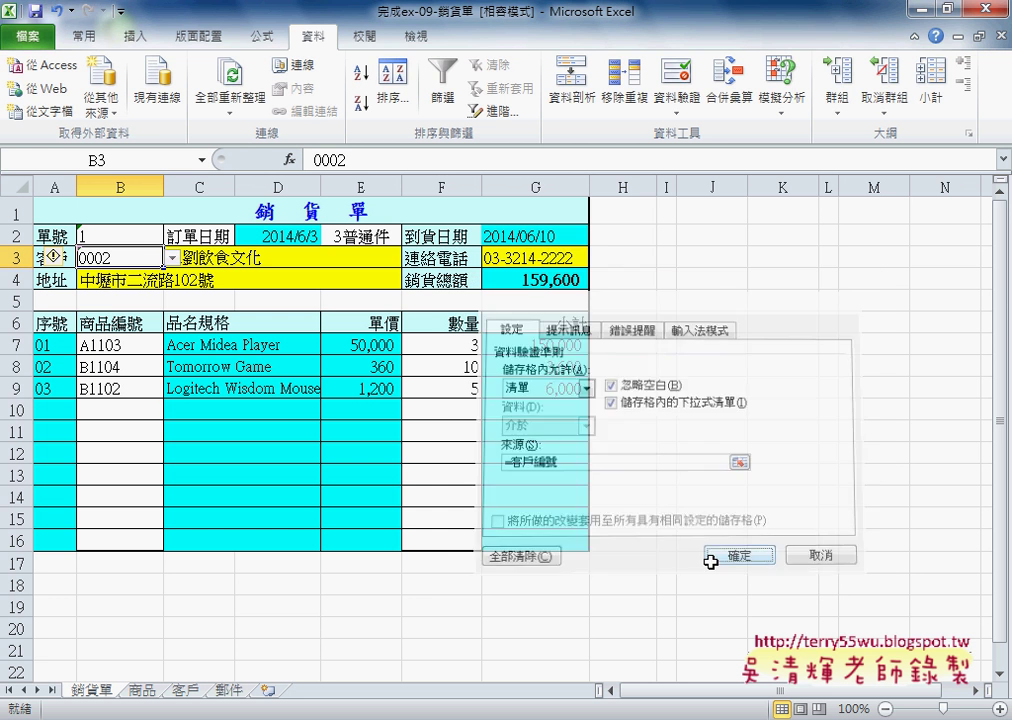
- Test B3's dropdown with customers 0001 and 0003, then clear B3
left_click(175, 259)
left_click(160, 273)
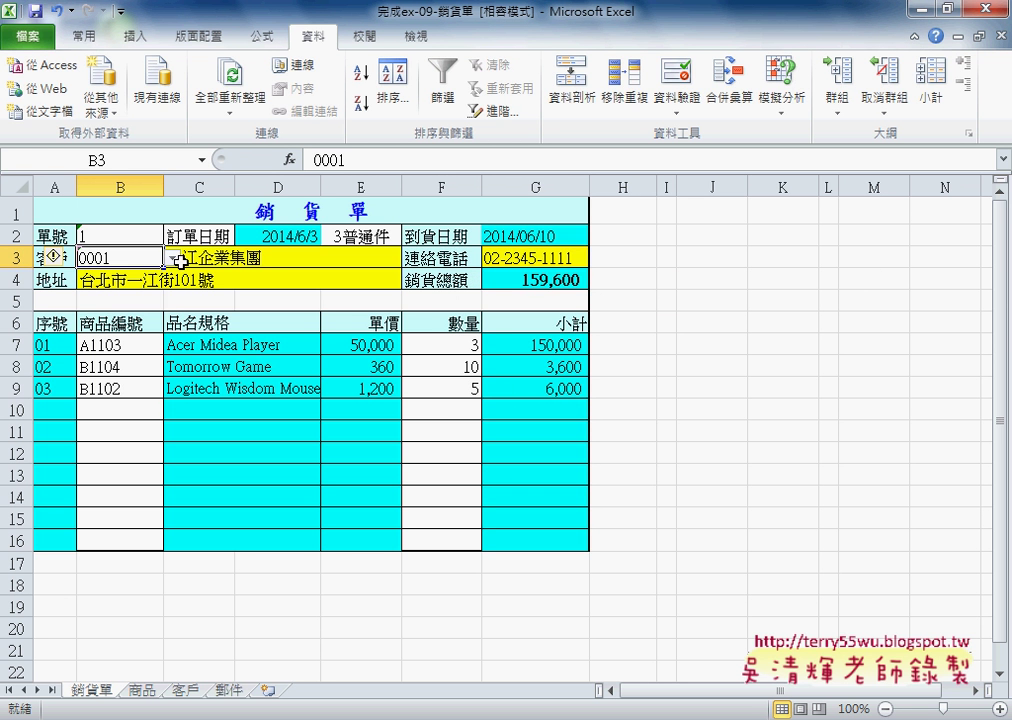
left_click(172, 259)
left_click(92, 297)
left_click(200, 258)
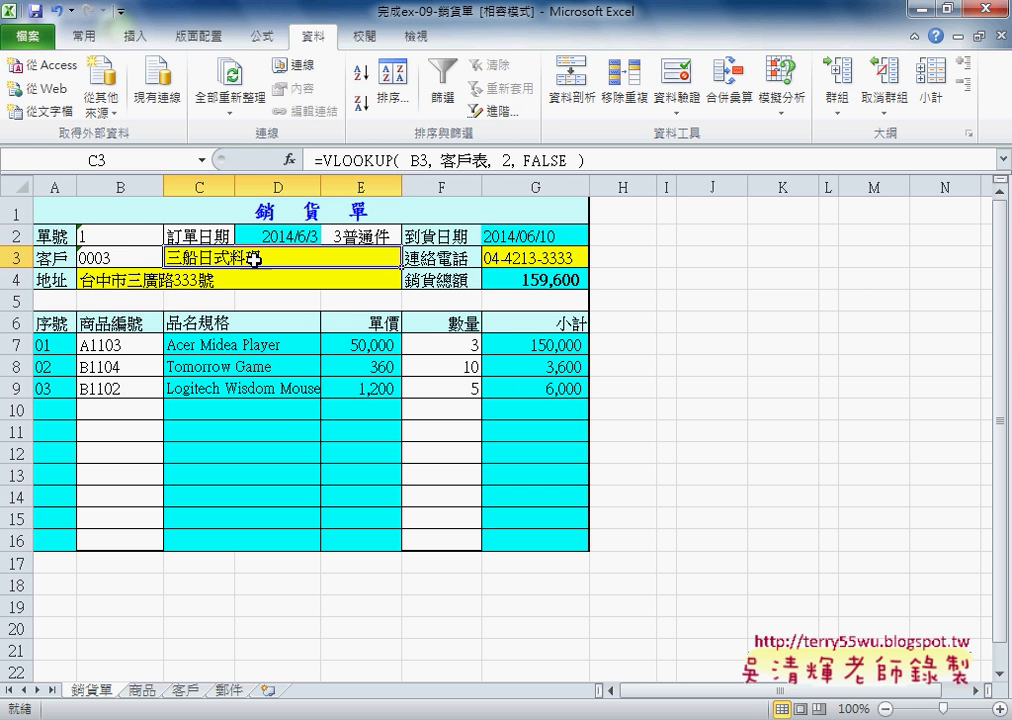
left_click(132, 256)
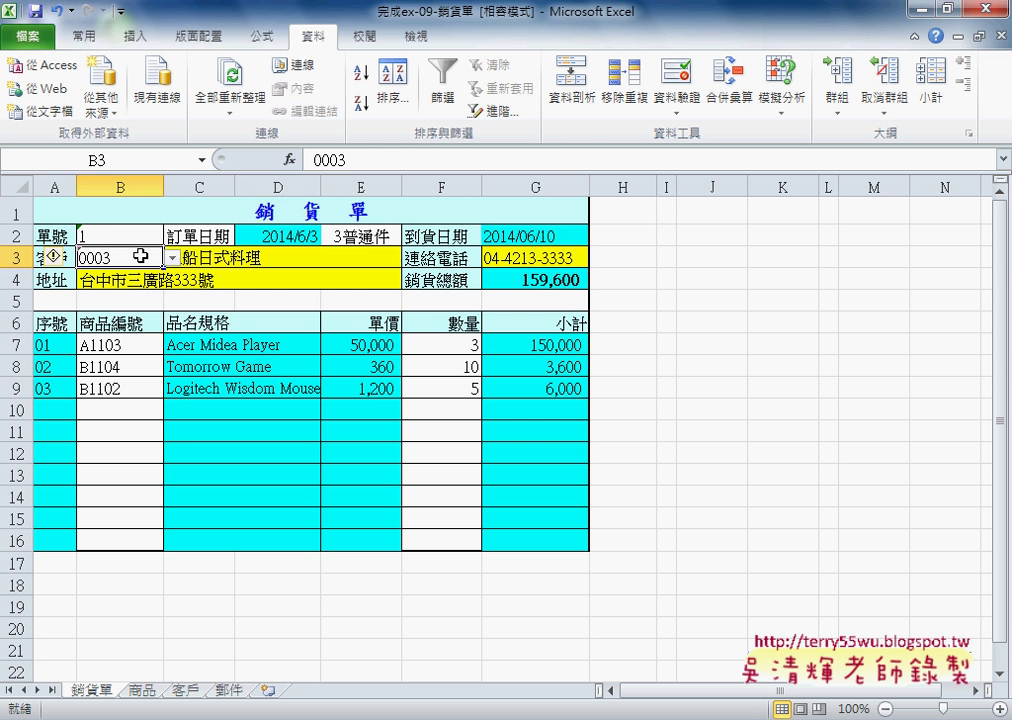
key("Delete")
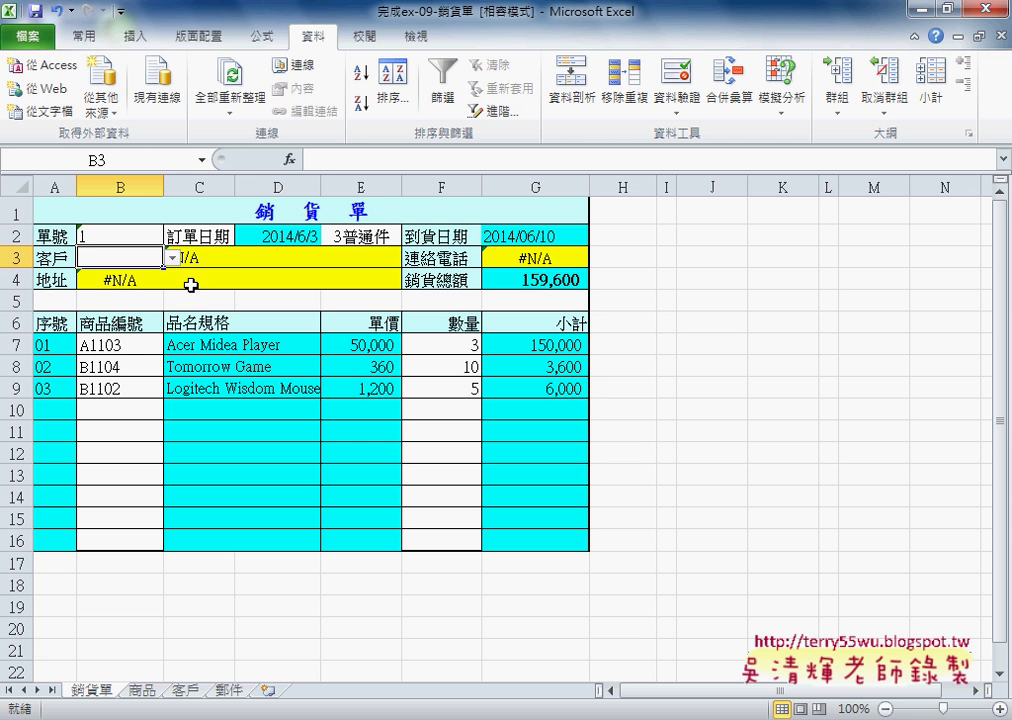
- Cut the VLOOKUP formula out of C3 and insert an IF function in its place
left_click(235, 259)
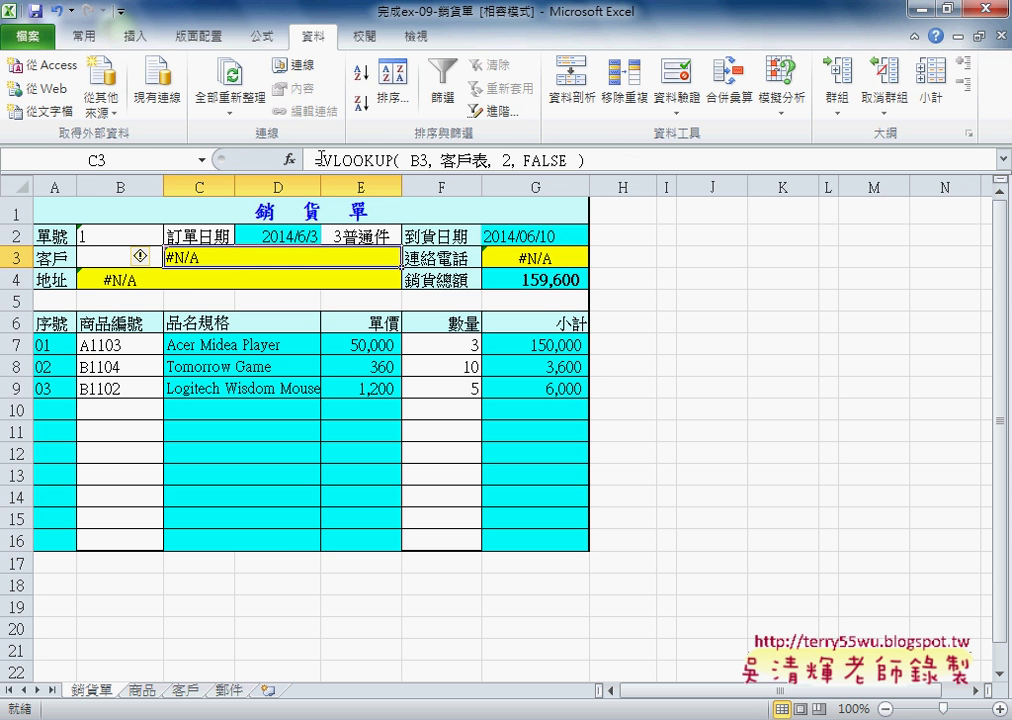
left_click_drag(320, 158, 610, 158)
right_click(490, 163)
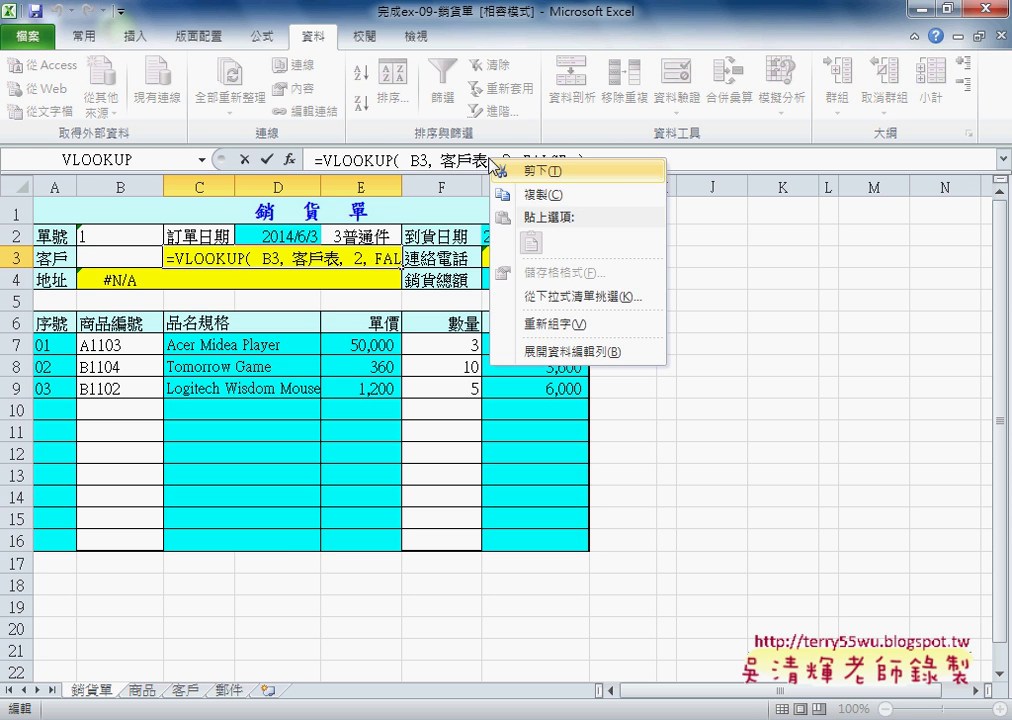
left_click(500, 170)
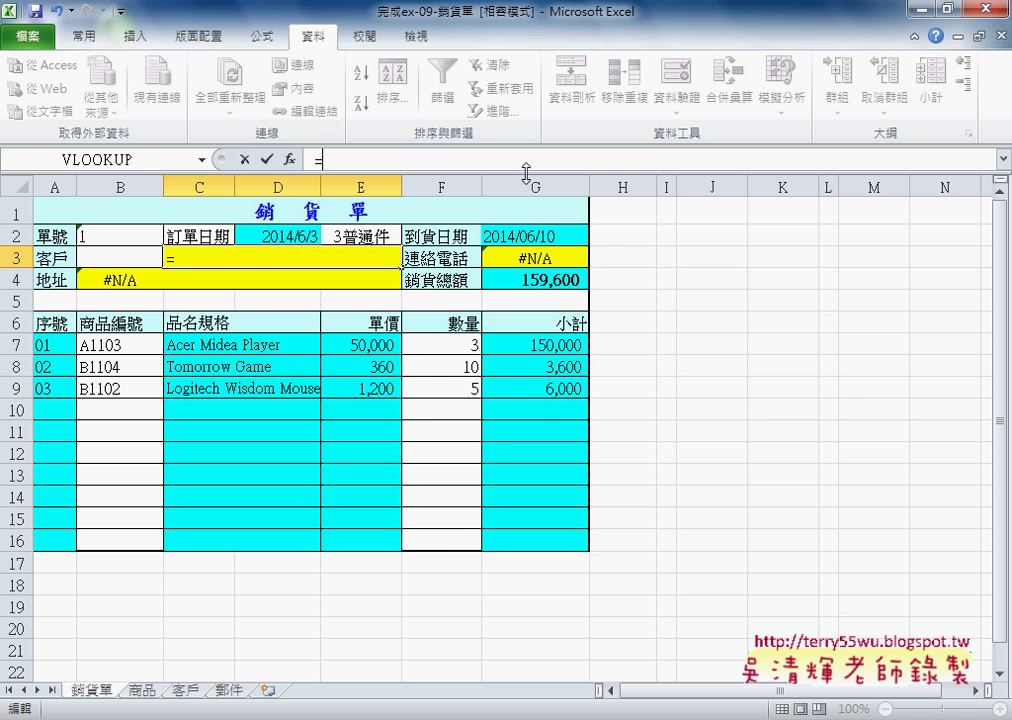
left_click(288, 160)
left_click(619, 356)
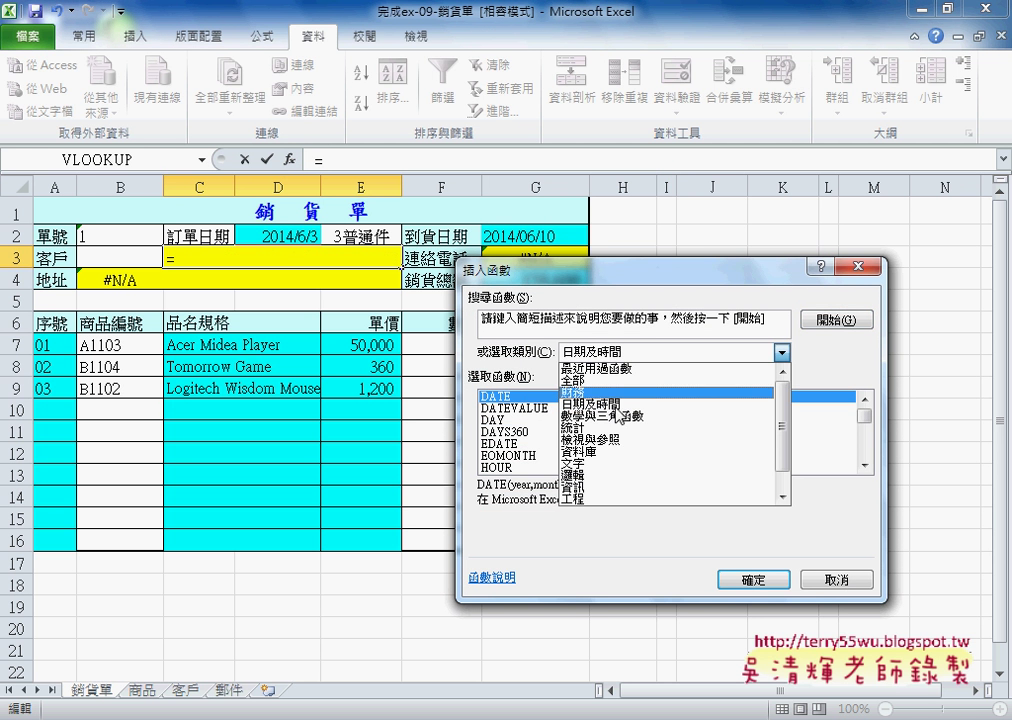
left_click(621, 477)
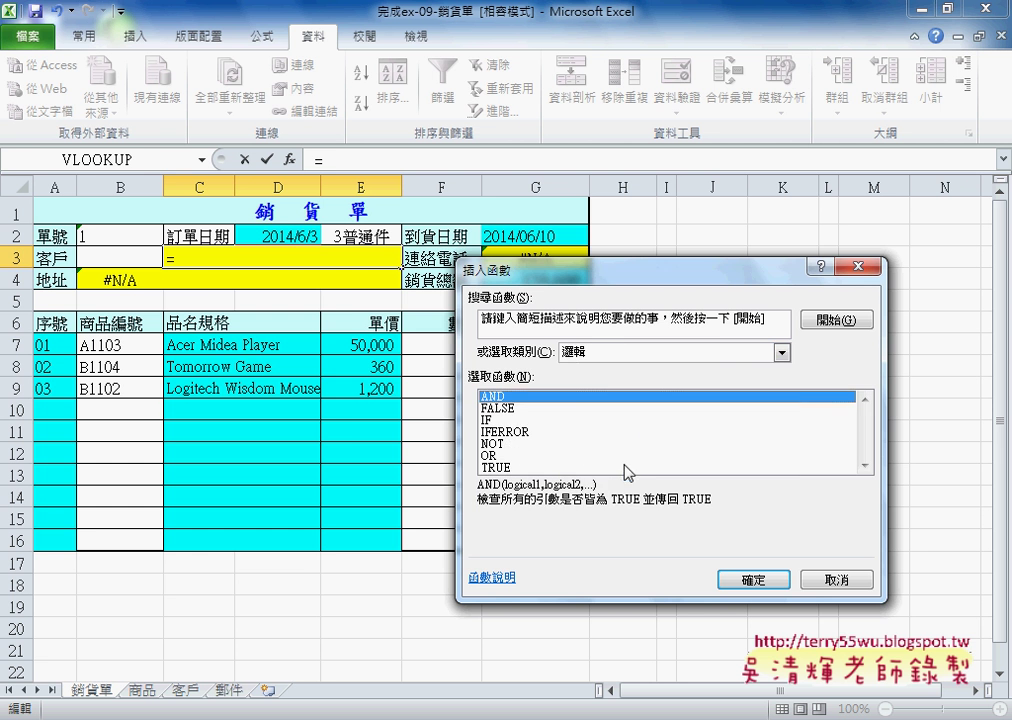
left_click(520, 421)
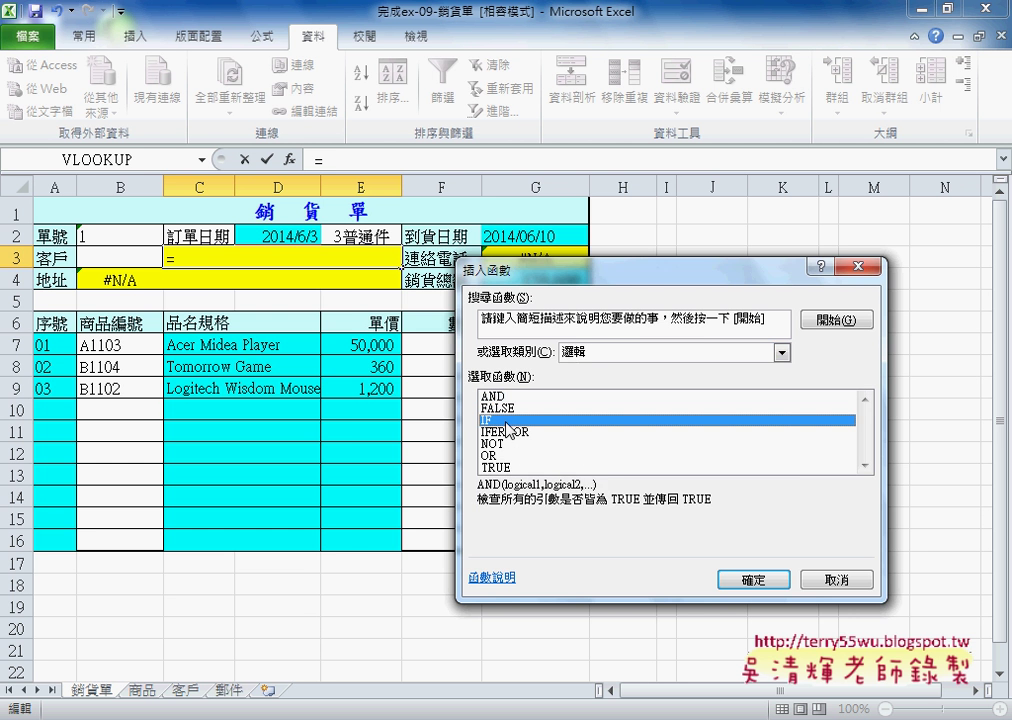
left_click(750, 580)
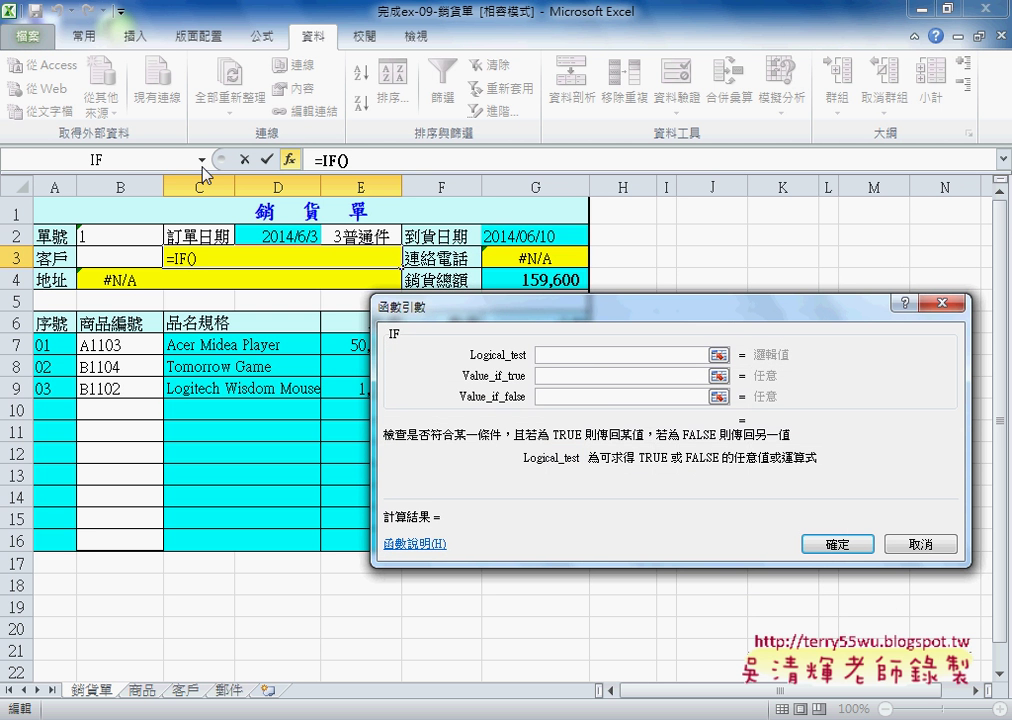
- Nest ISBLANK(B3) as the IF condition and confirm the unfinished formula
left_click(202, 160)
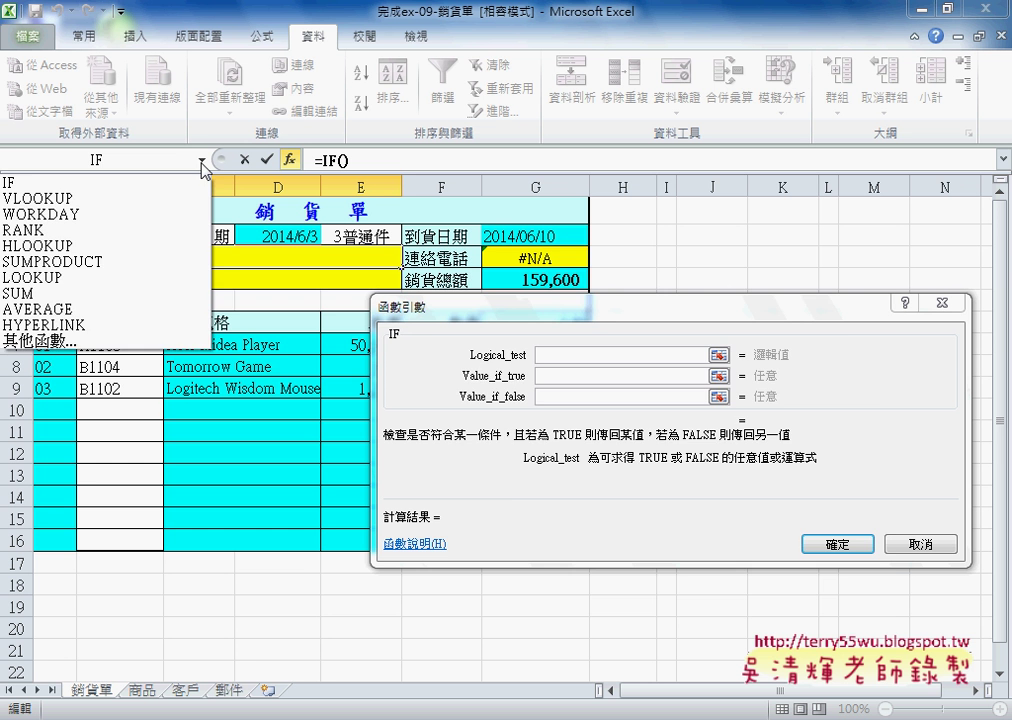
left_click(176, 342)
left_click(600, 352)
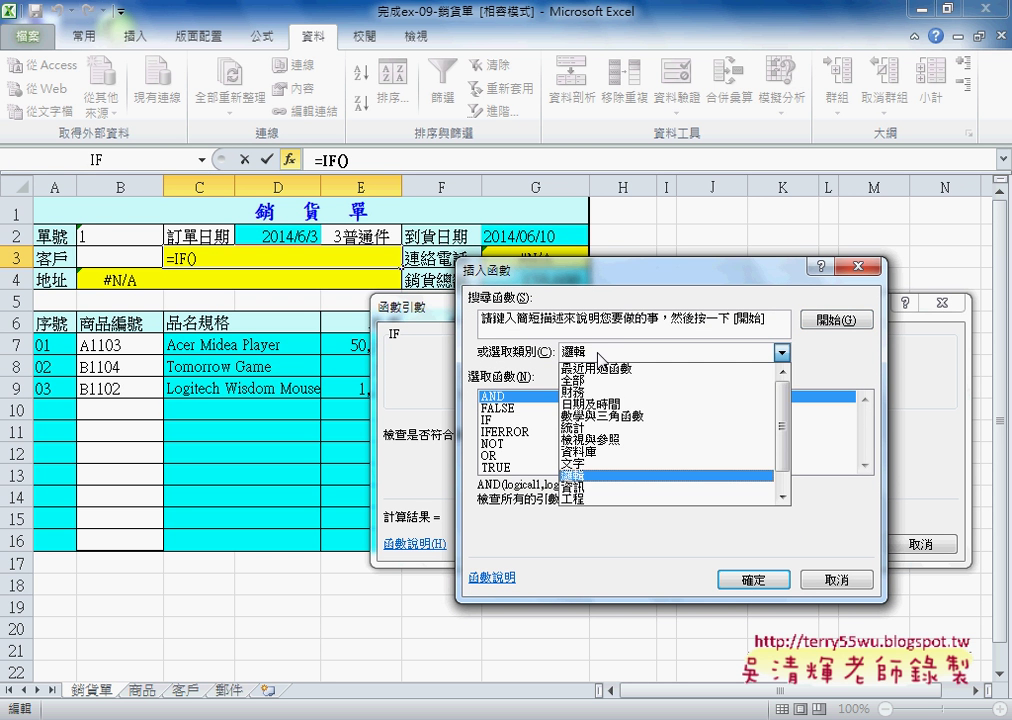
left_click(580, 382)
left_click(559, 409)
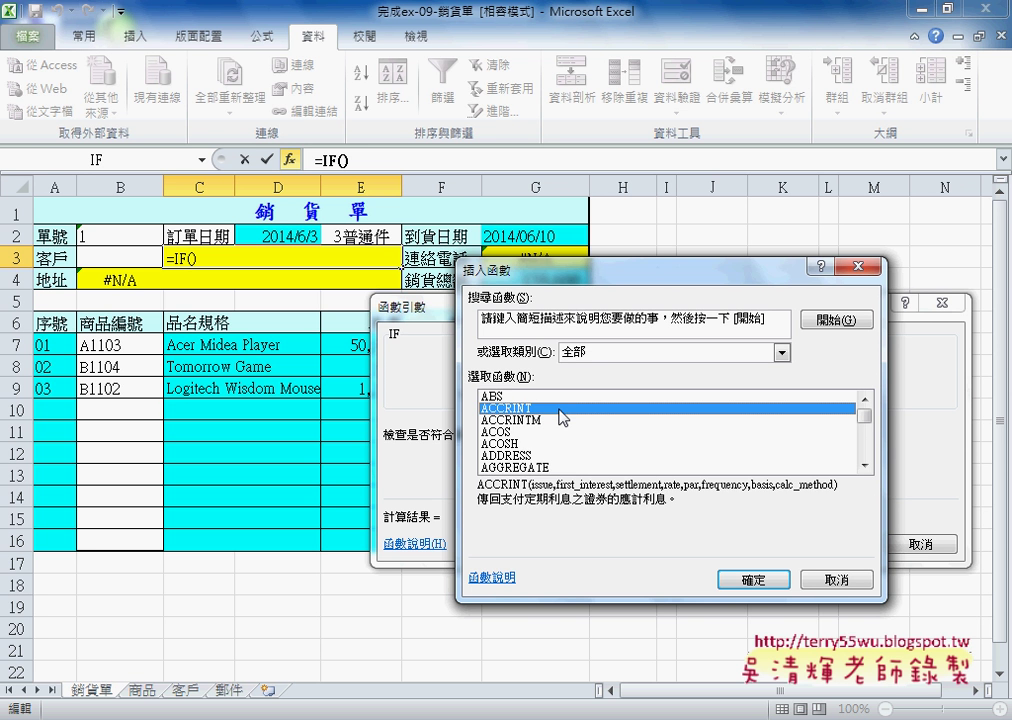
type("is")
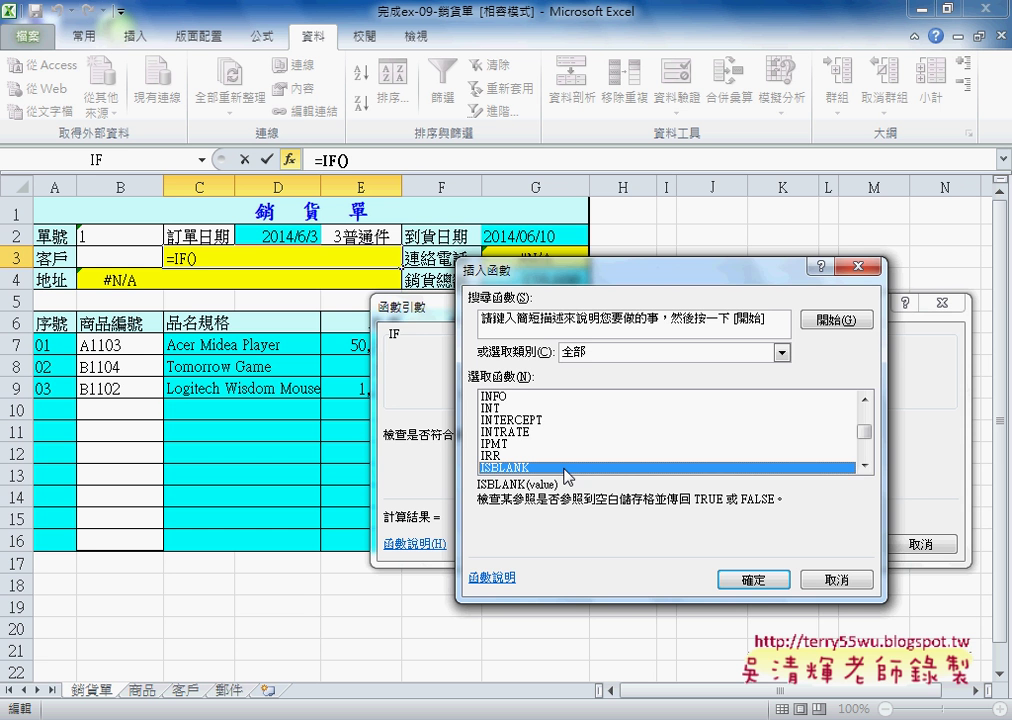
left_click(765, 578)
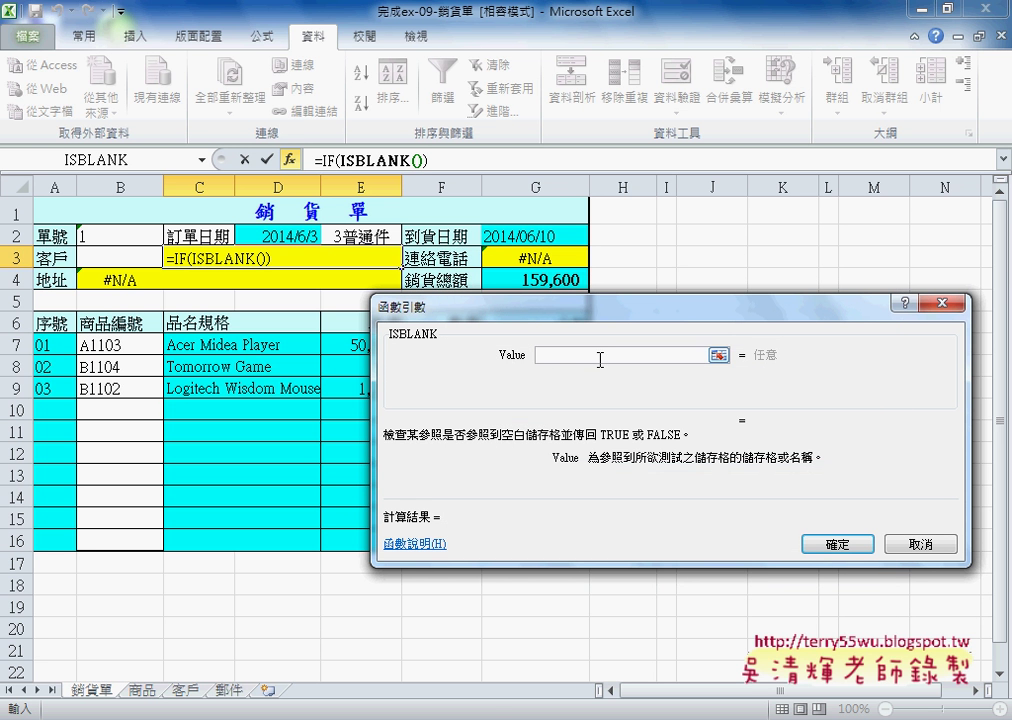
left_click(125, 257)
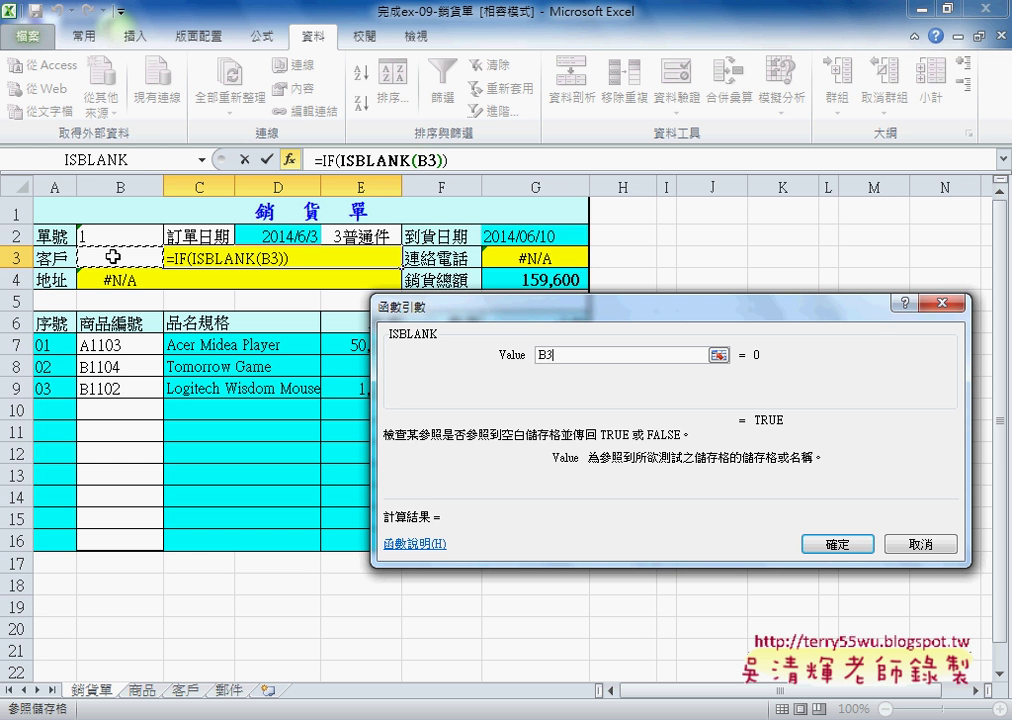
left_click(830, 544)
- Finish C3's IF with "" if B3 is blank, otherwise VLOOKUP(B3,客戶表,2,0)
left_click(464, 431)
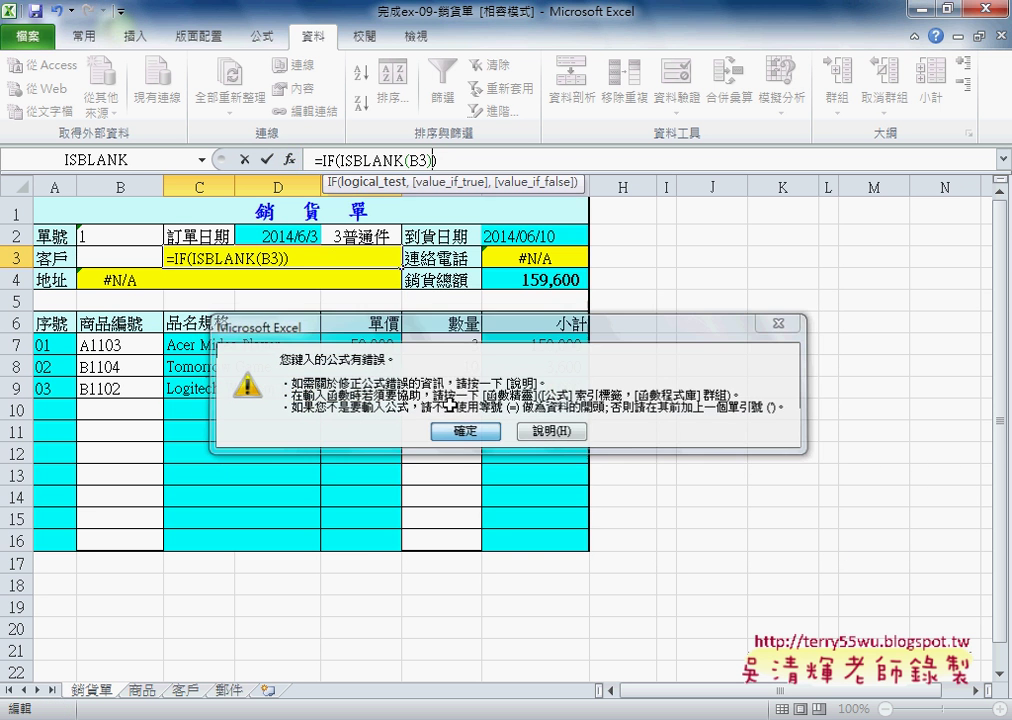
left_click(290, 160)
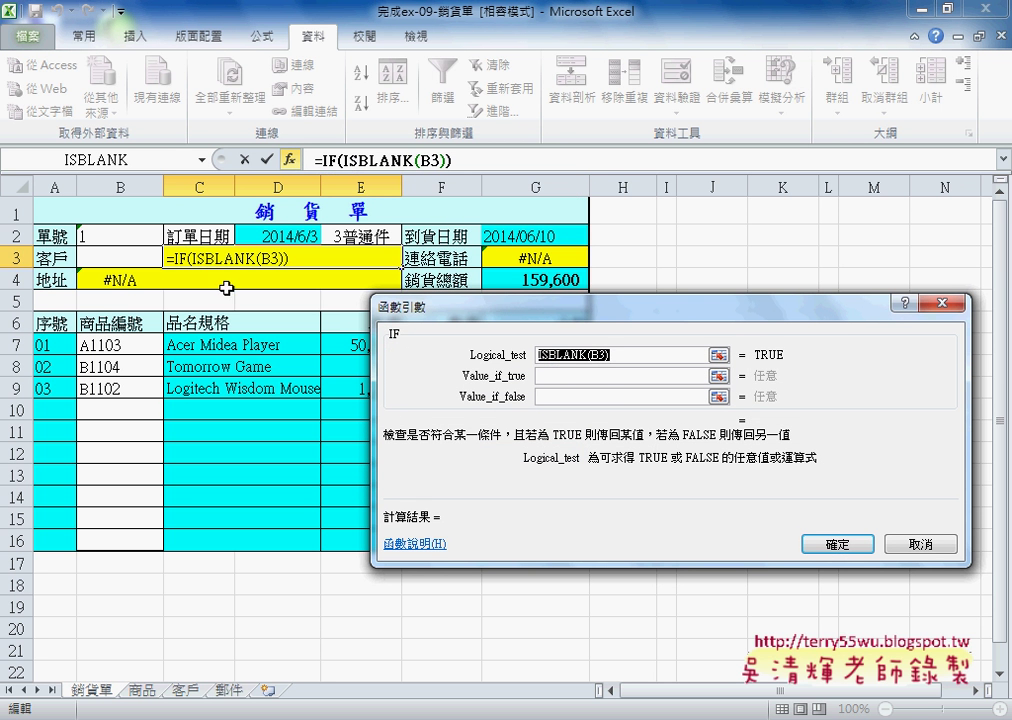
left_click(599, 378)
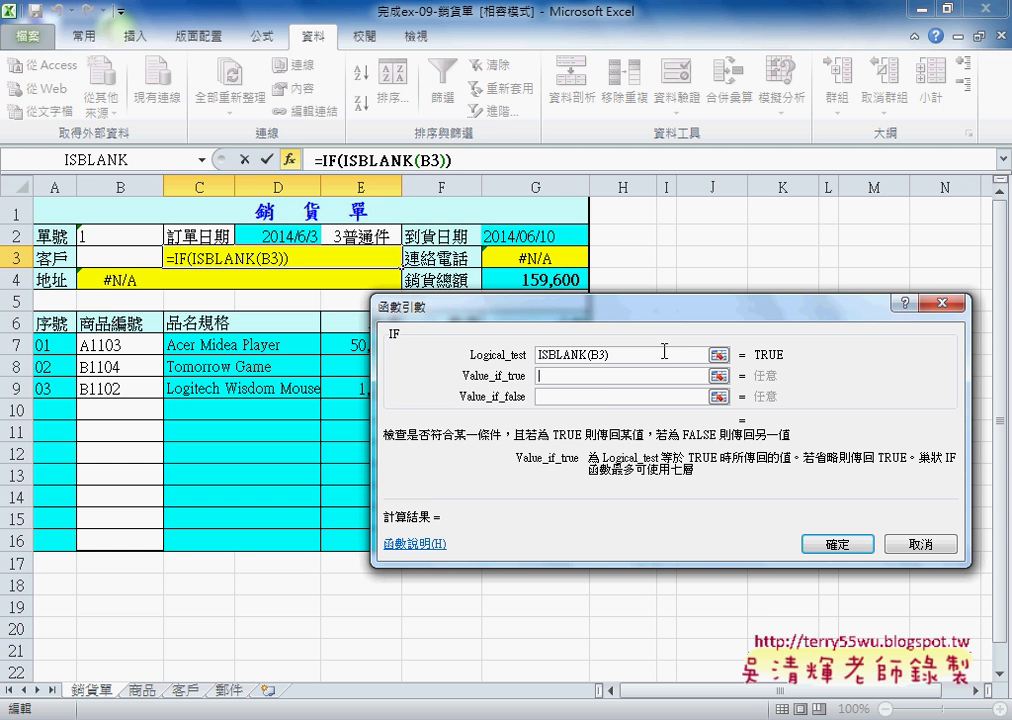
type("\"\"")
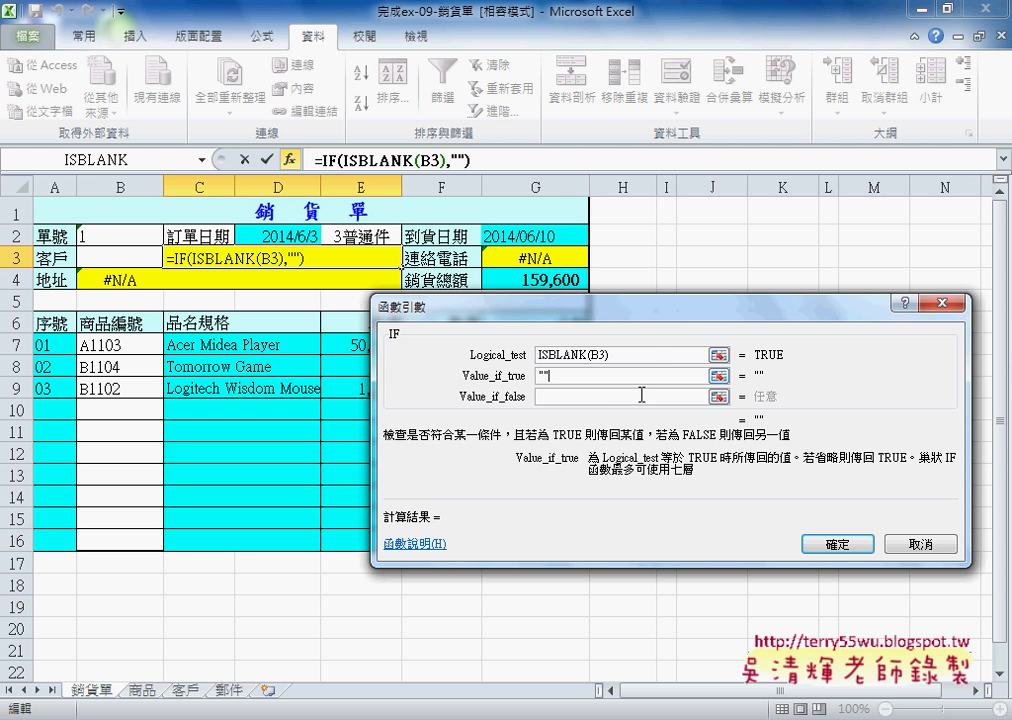
left_click(634, 396)
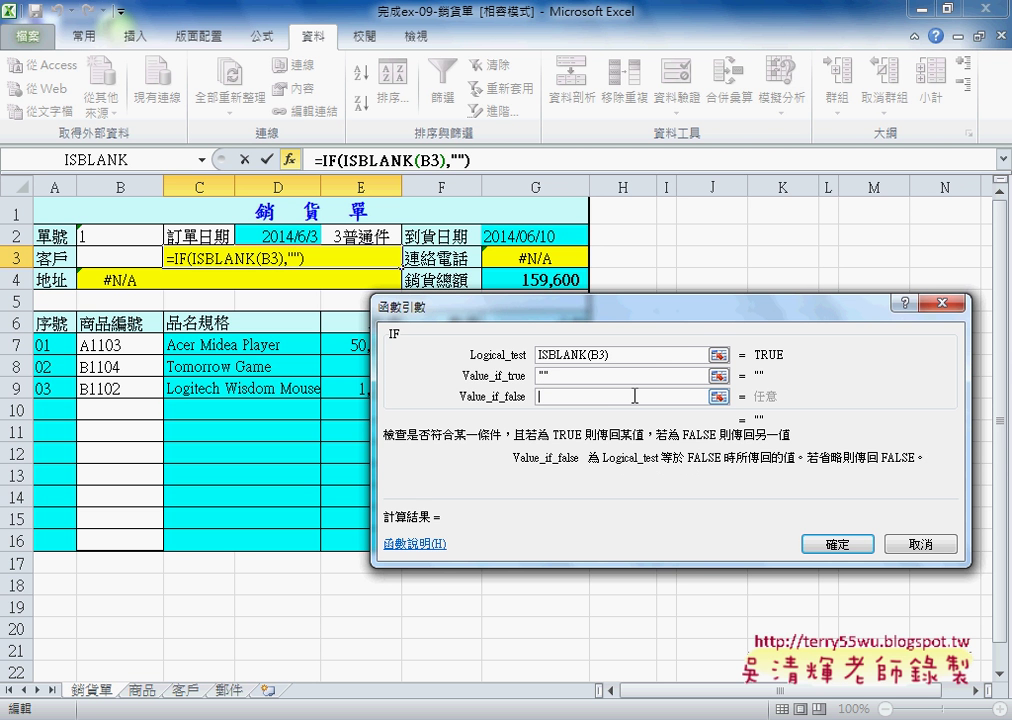
key("ctrl+v")
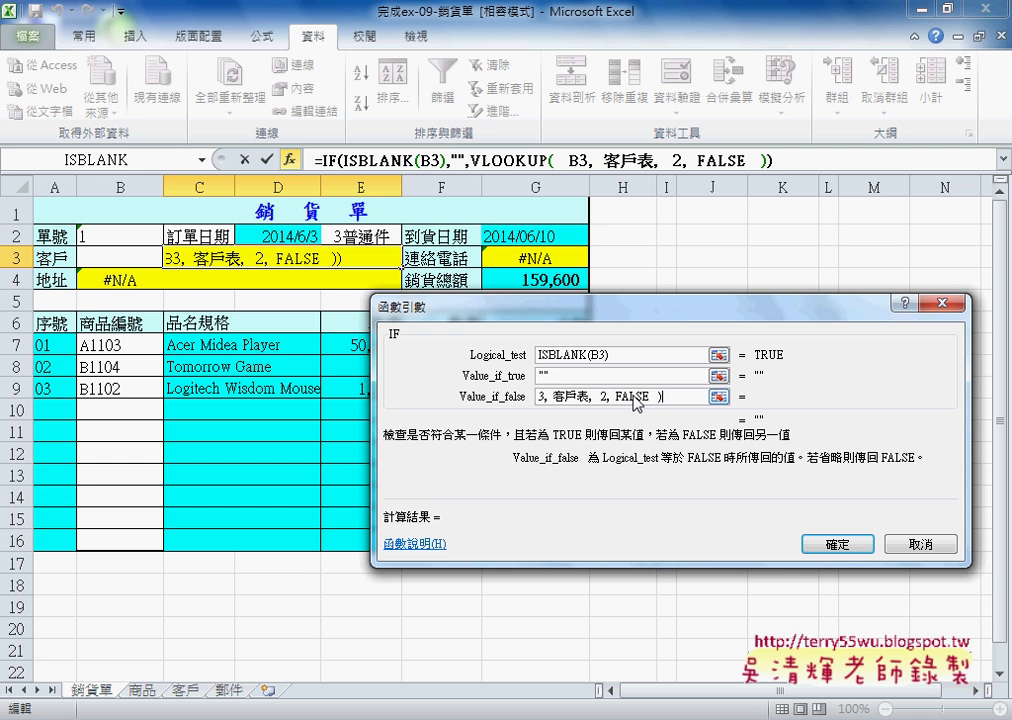
left_click_drag(617, 396, 651, 394)
type("0")
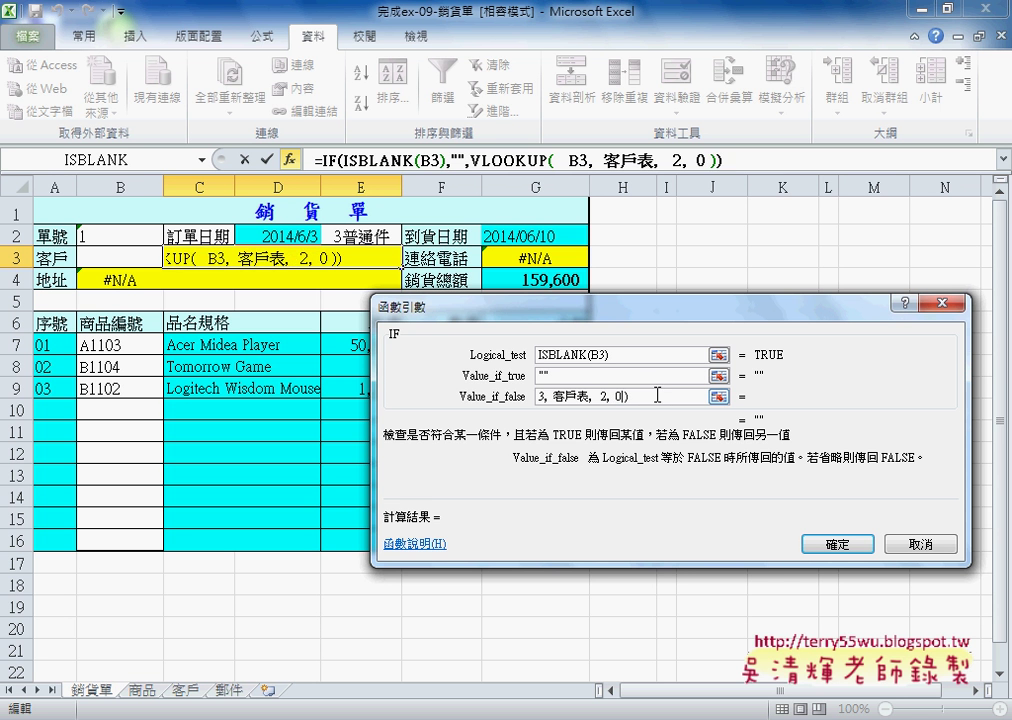
key("shift+Home")
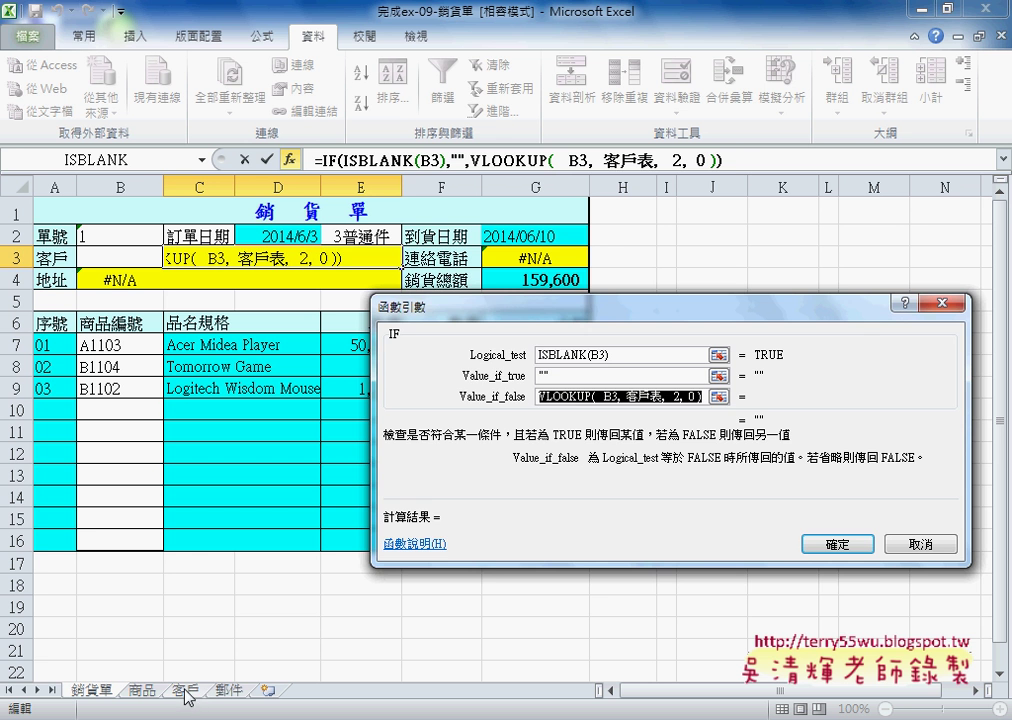
left_click(835, 543)
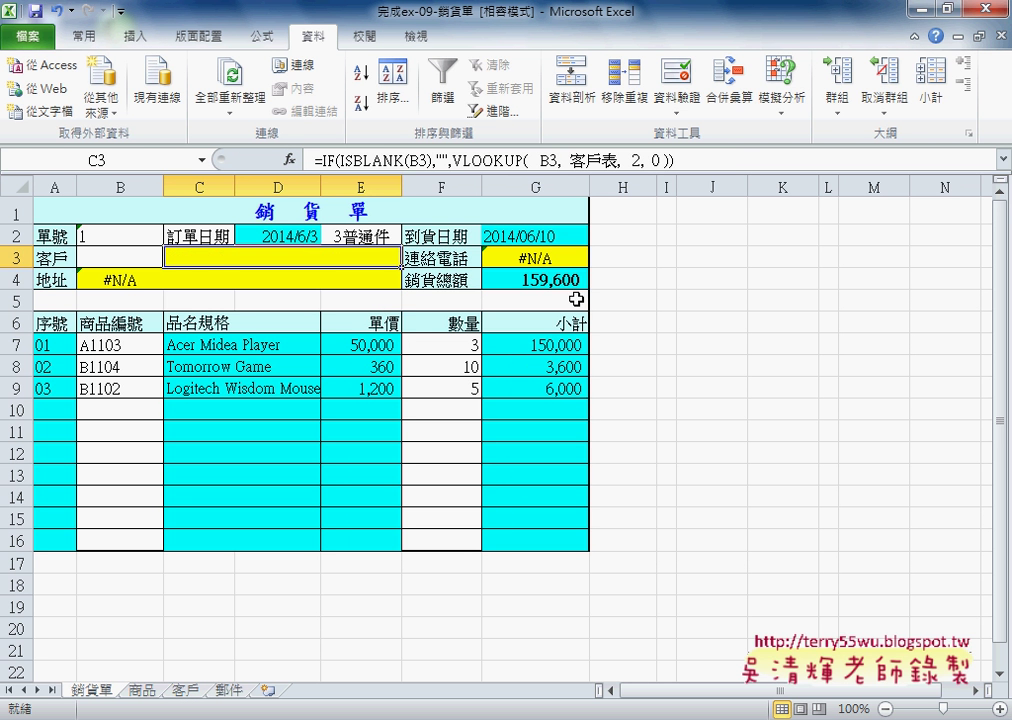
- Test B3 with customer 0002, clear it, and review the G3, B4 and C3 formulas
left_click(142, 259)
left_click(171, 258)
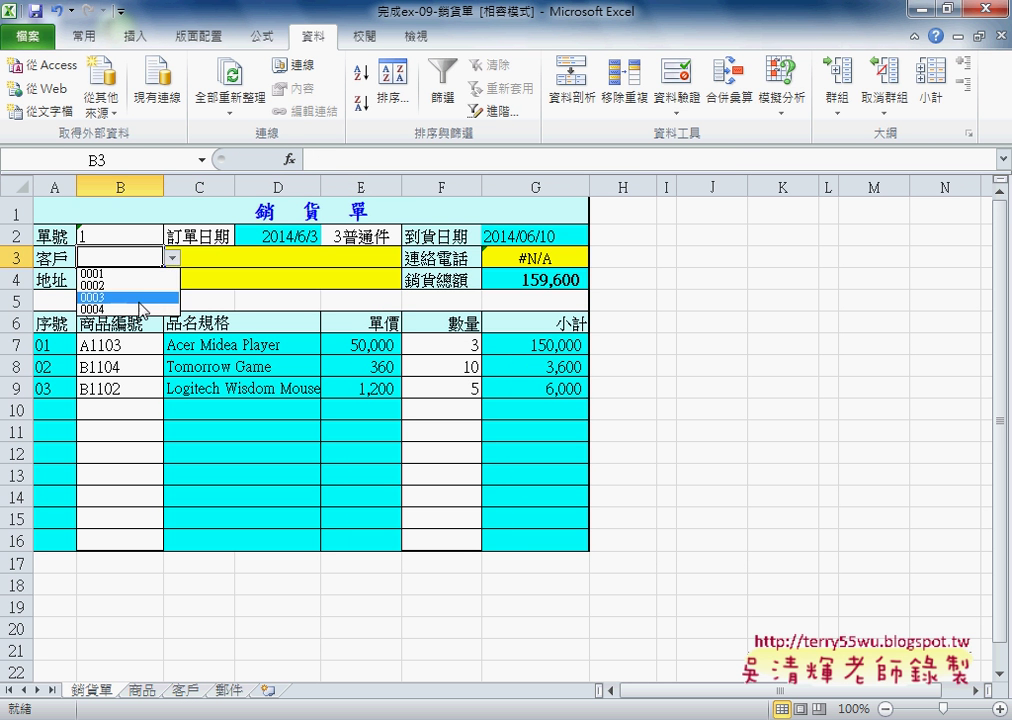
left_click(135, 284)
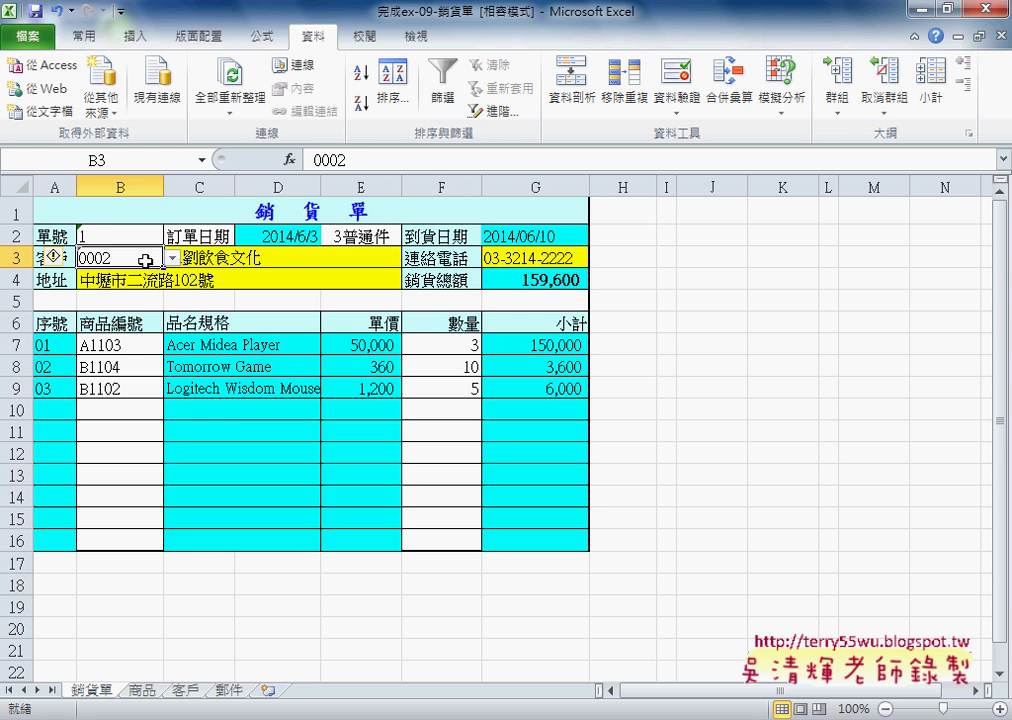
key("Delete")
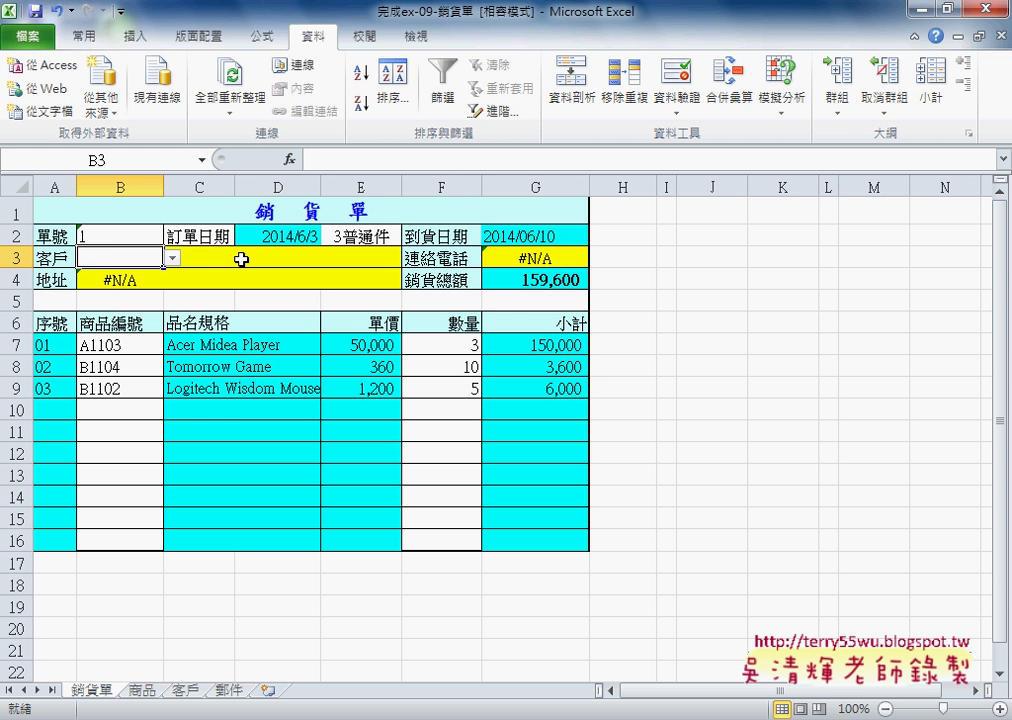
left_click(527, 258)
left_click(145, 281)
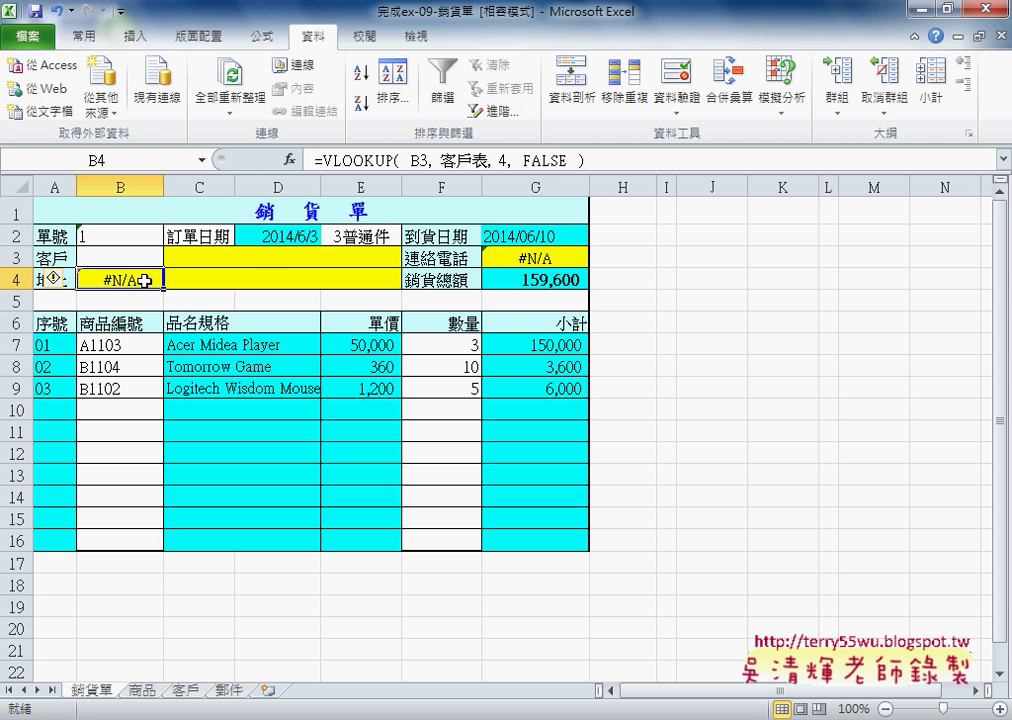
left_click(172, 255)
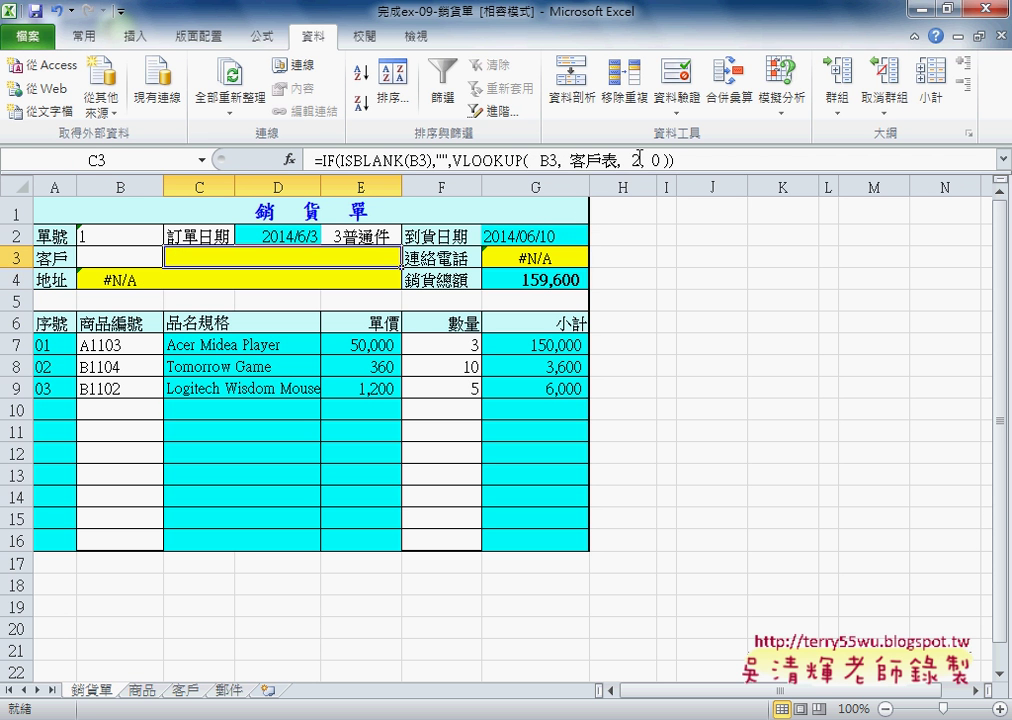
left_click(149, 279)
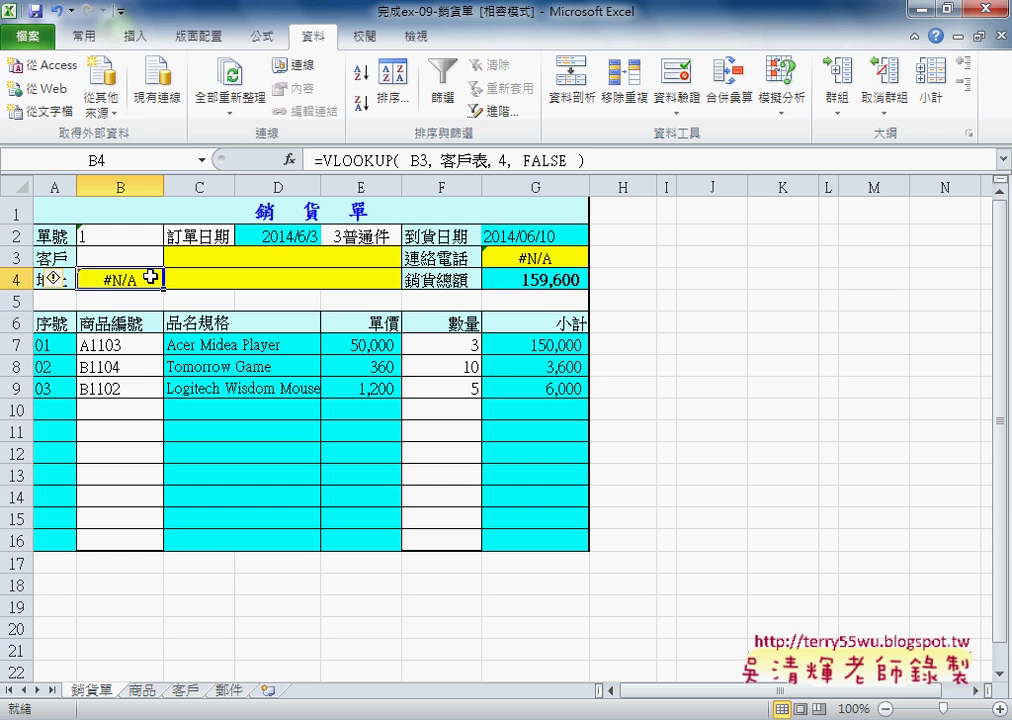
- Select product code cells B7:B16, then switch to the 商品 product sheet
left_click(139, 345)
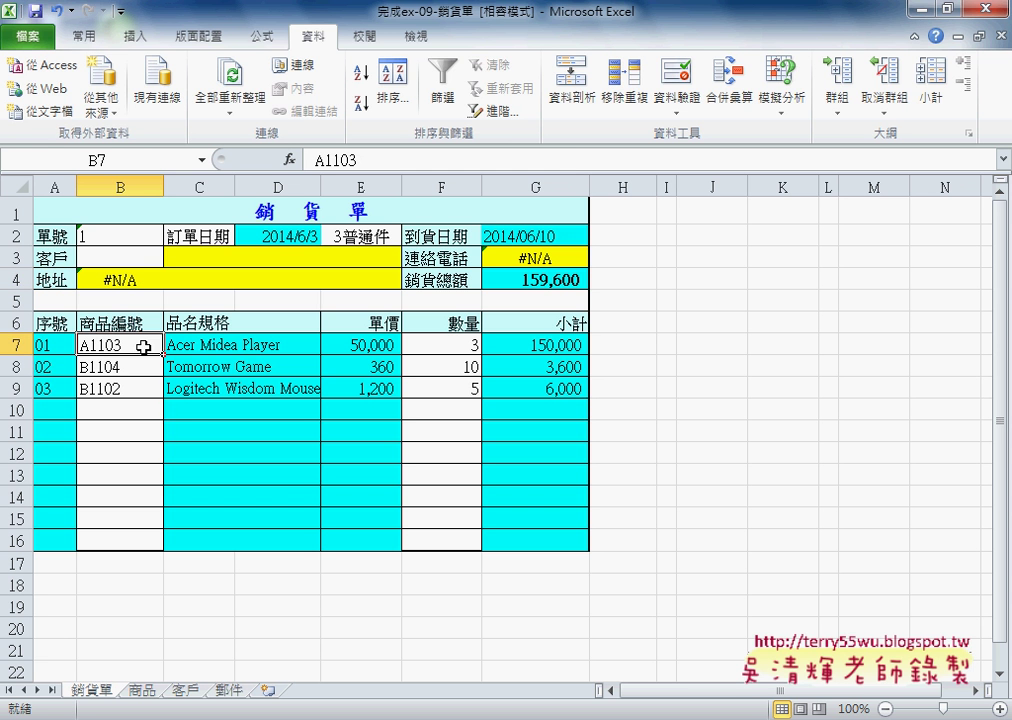
left_click_drag(148, 346, 129, 540)
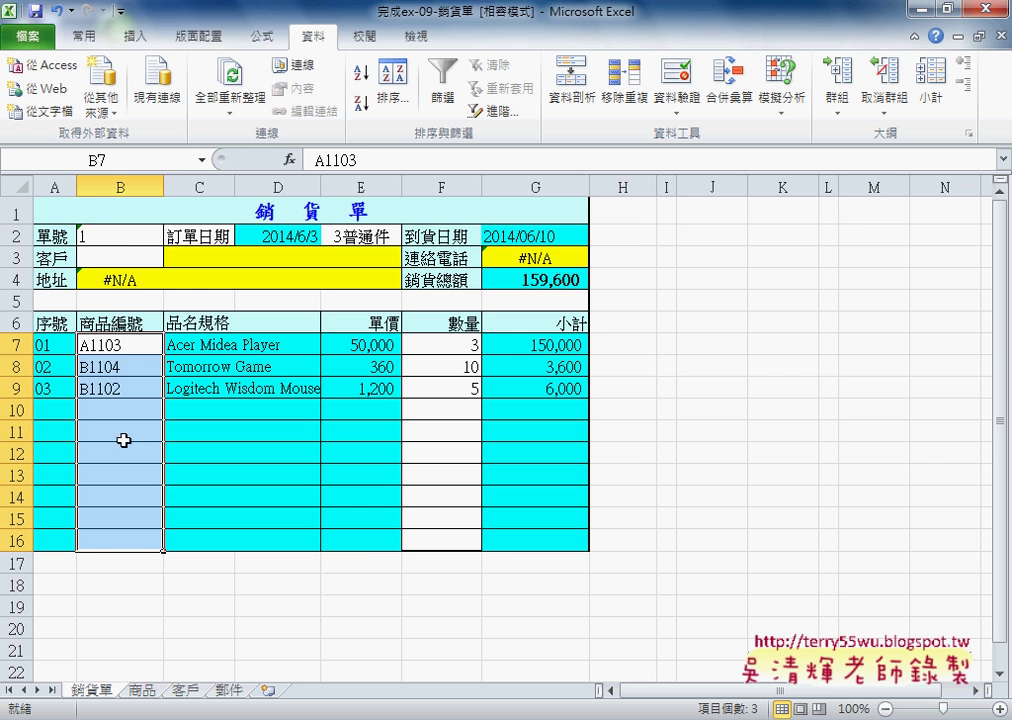
left_click(142, 690)
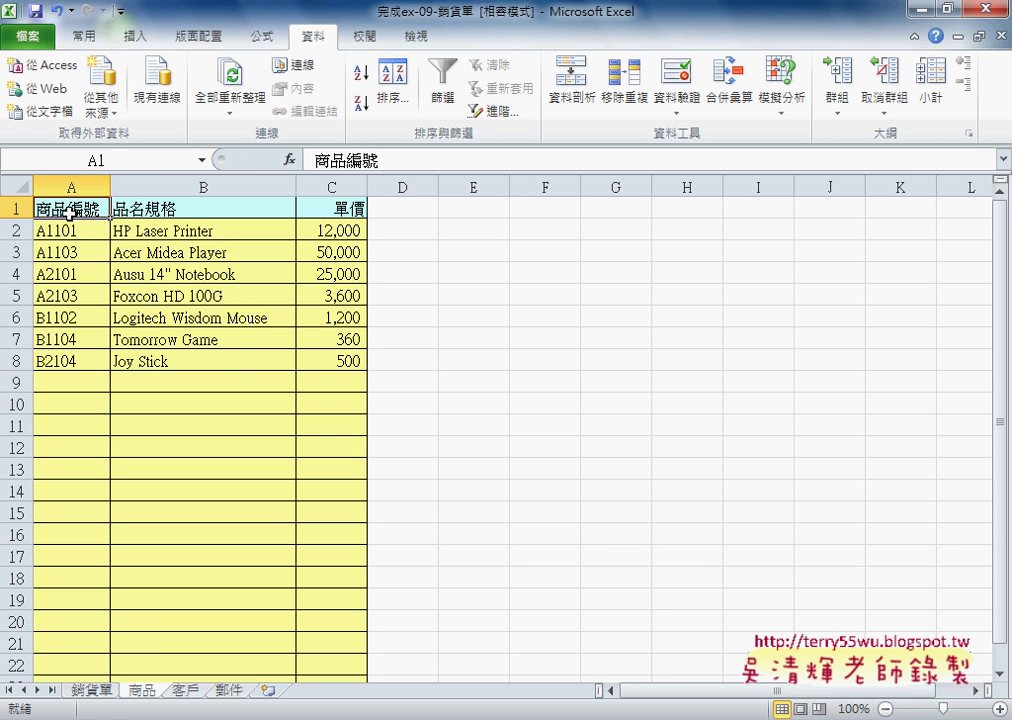
- Create names from the top row of the product table A1:C8
left_click_drag(66, 209, 345, 369)
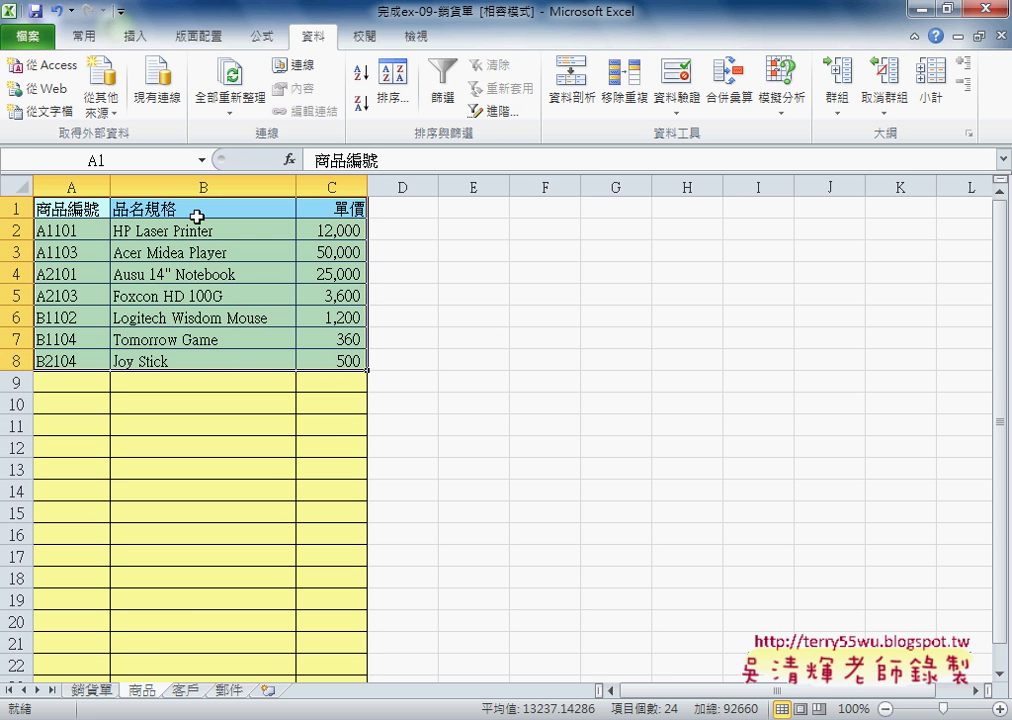
left_click(262, 36)
left_click(595, 112)
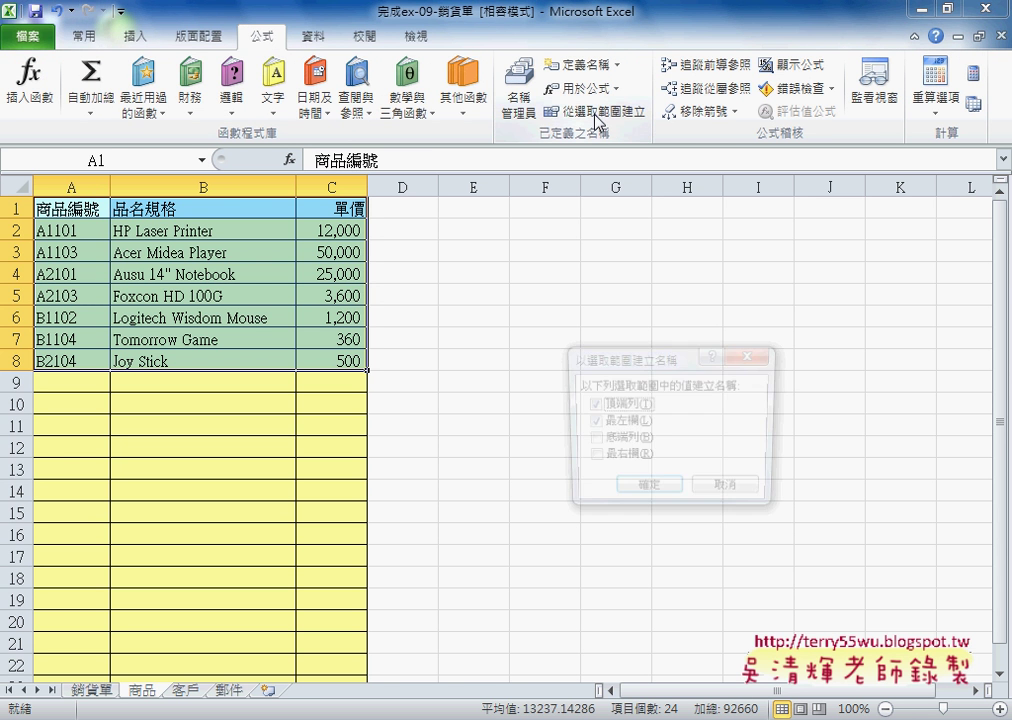
left_click(590, 421)
left_click(645, 490)
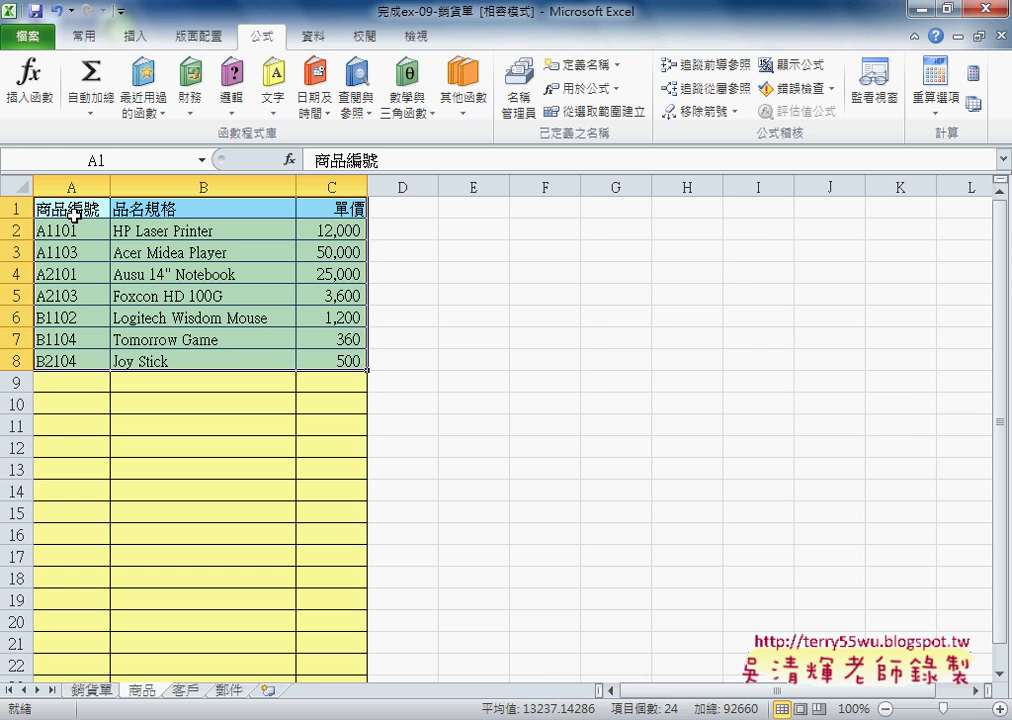
- On 銷貨單, give product code cells B7:B16 a list validation with source =商品編號
left_click(92, 690)
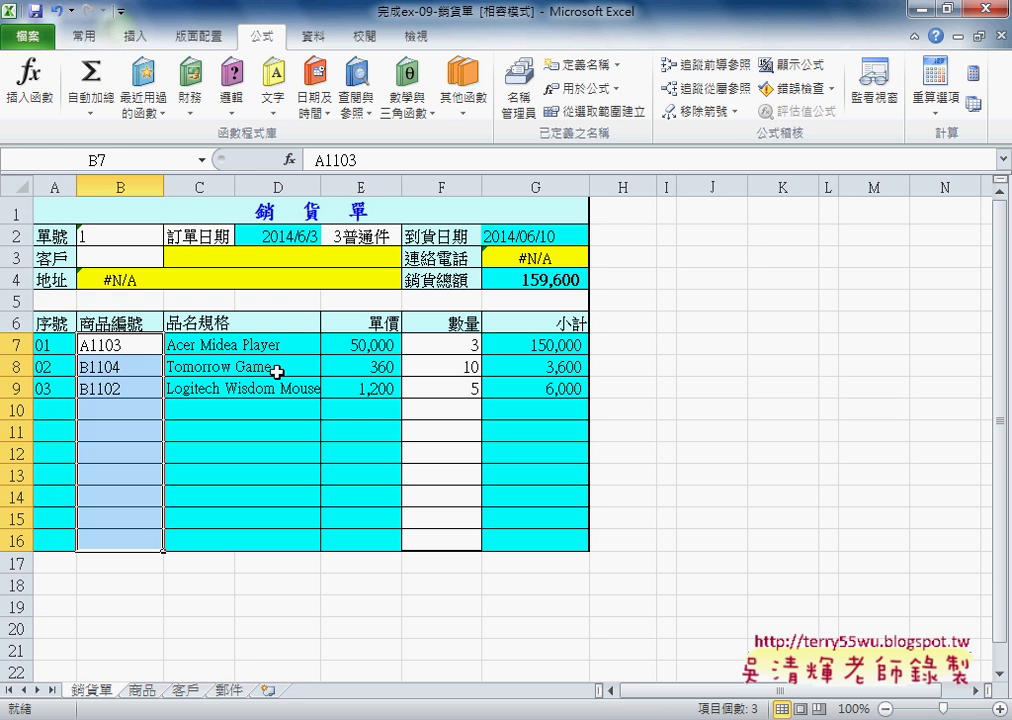
left_click_drag(145, 345, 140, 535)
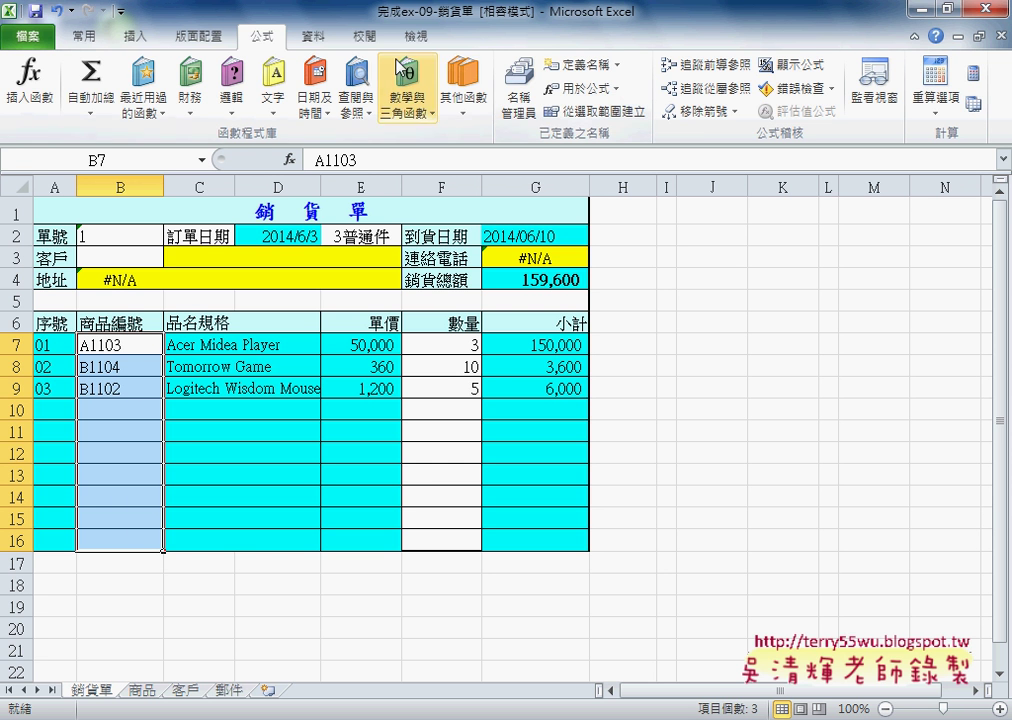
left_click(316, 40)
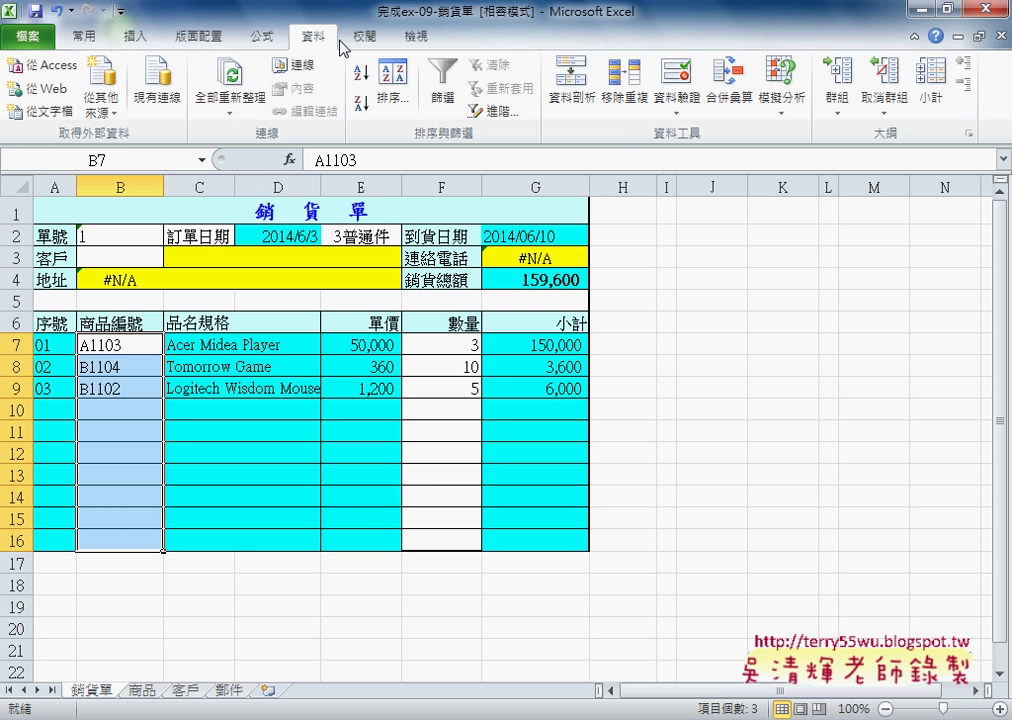
left_click(676, 75)
left_click(584, 386)
left_click(546, 416)
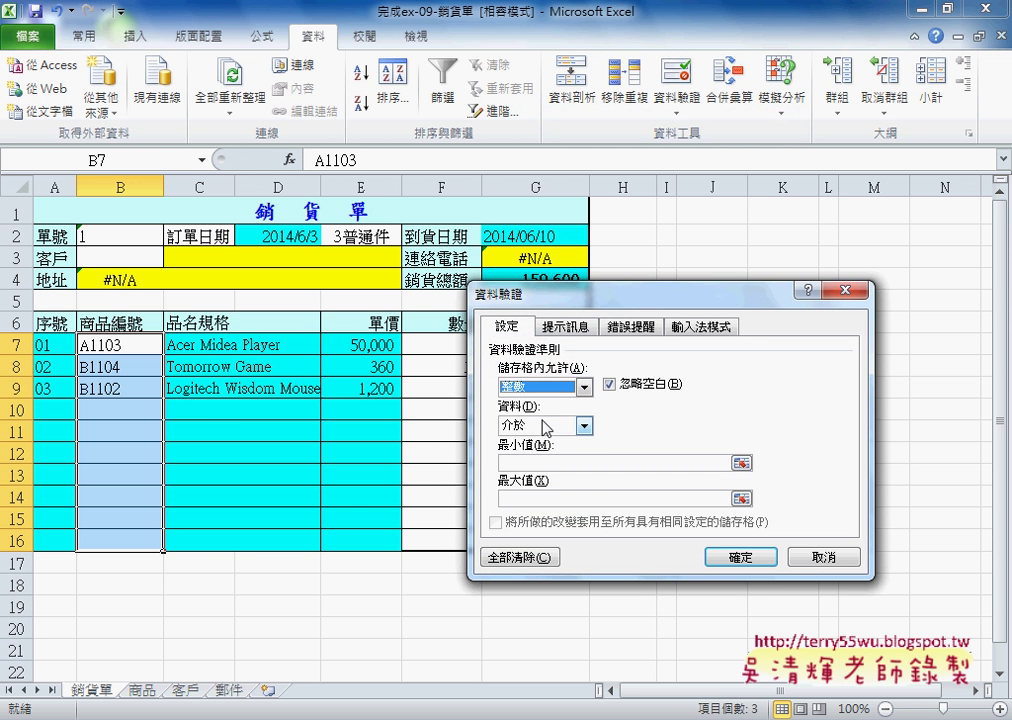
left_click(567, 390)
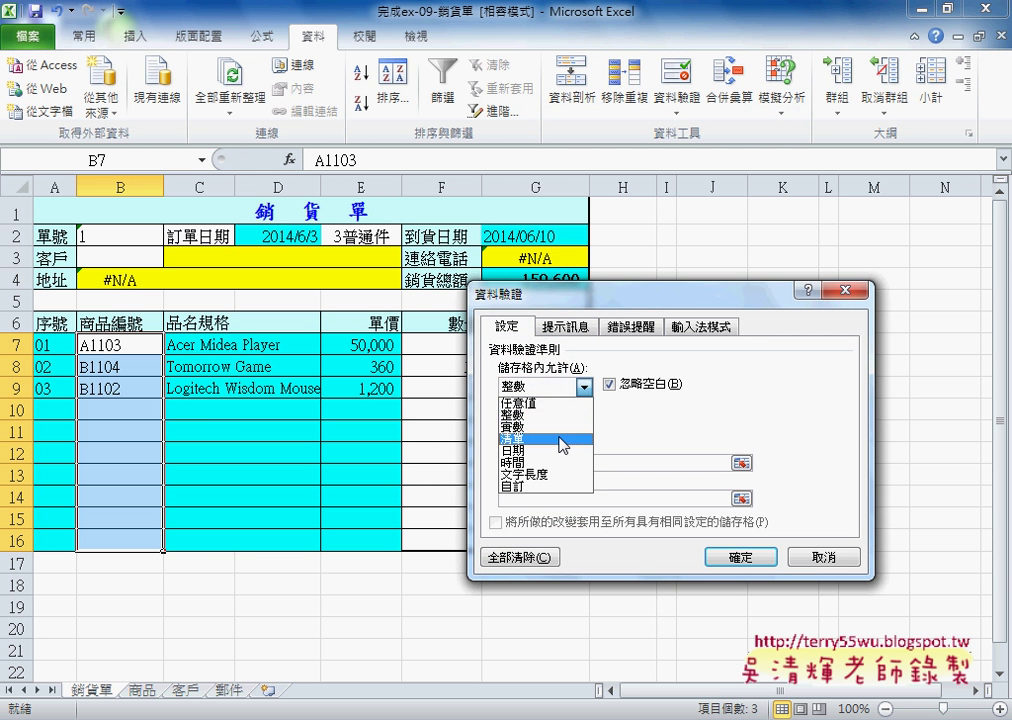
left_click(552, 448)
key("F3")
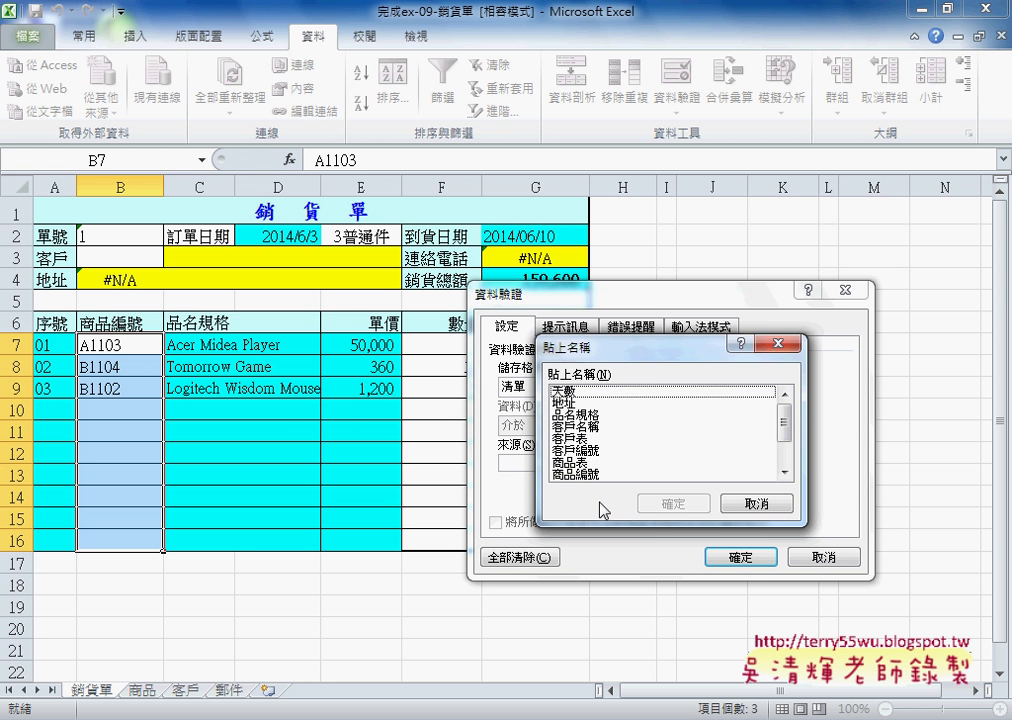
left_click(579, 474)
left_click(673, 503)
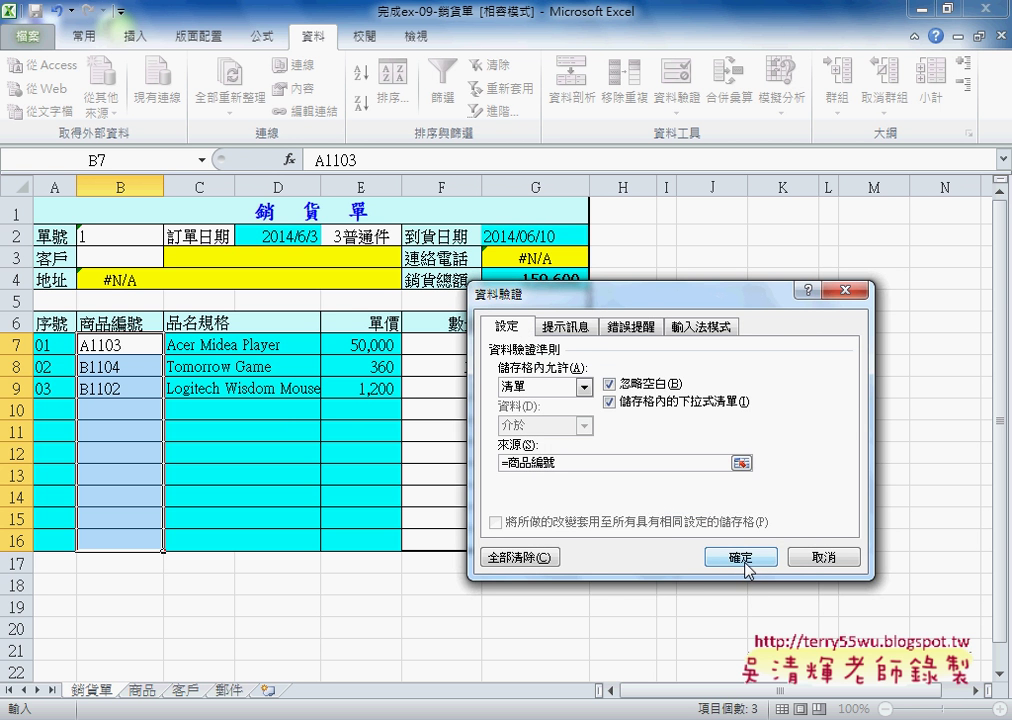
left_click(742, 563)
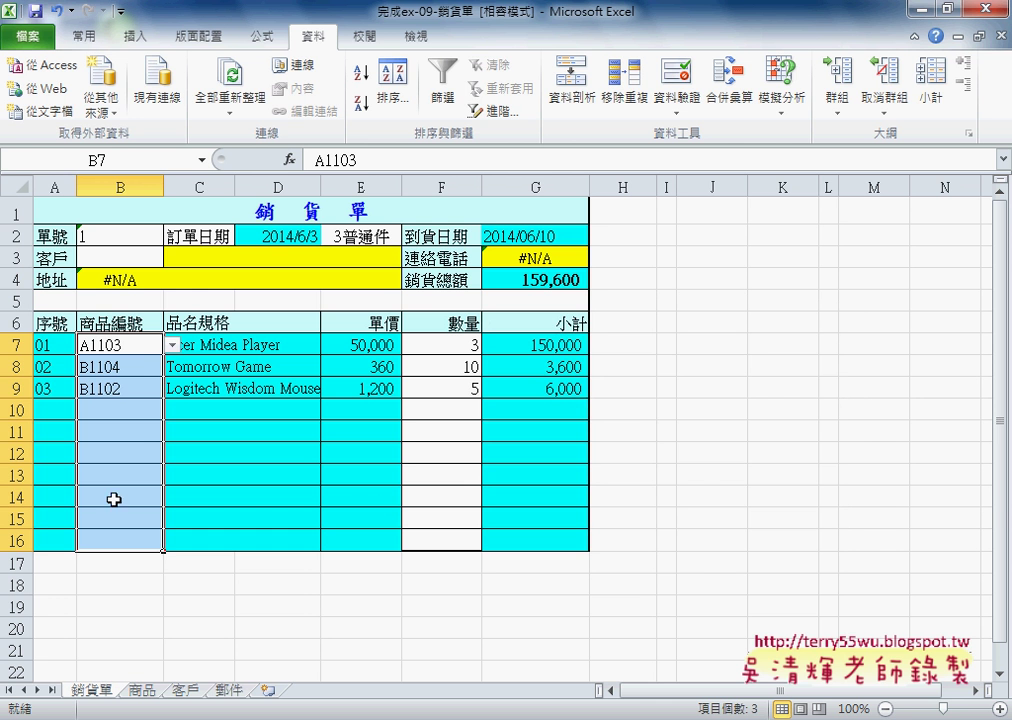
- Try product codes A2103 in B7 and A2101 in B8, checking the C7 name lookup
left_click(140, 367)
left_click(138, 389)
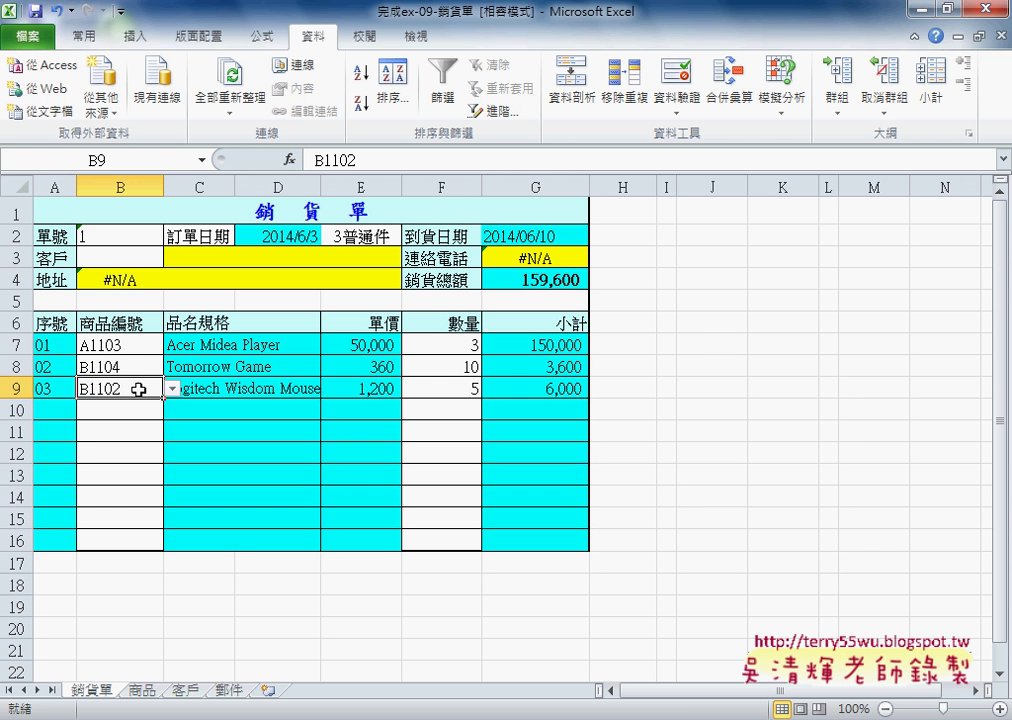
left_click(147, 344)
left_click(172, 344)
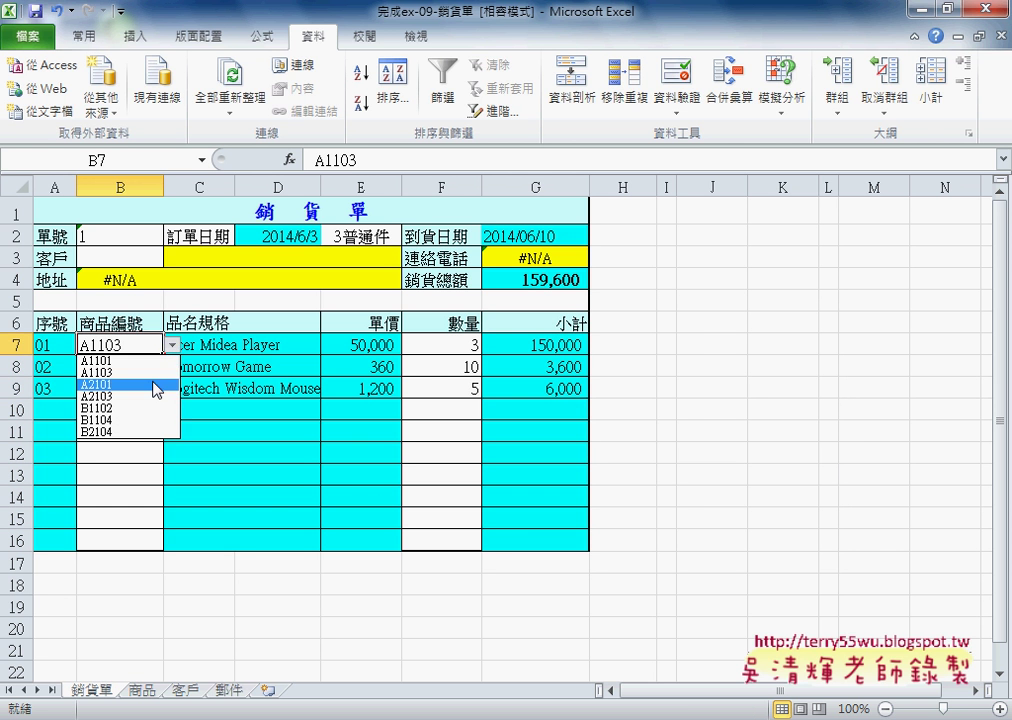
left_click(155, 391)
left_click(140, 366)
left_click(172, 366)
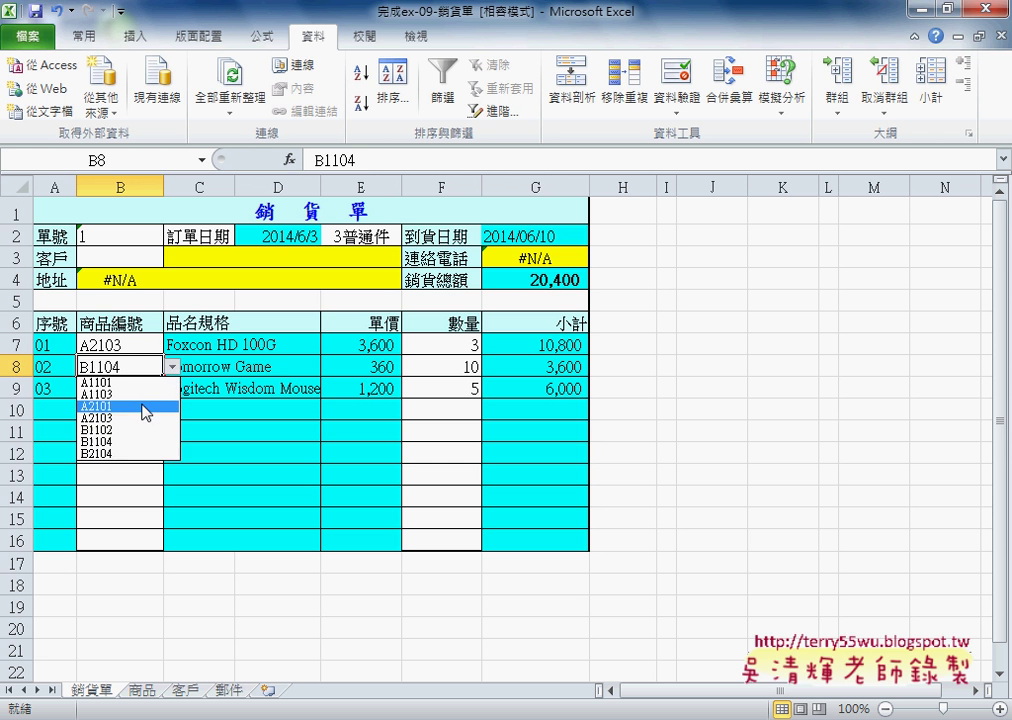
left_click(140, 397)
left_click(232, 347)
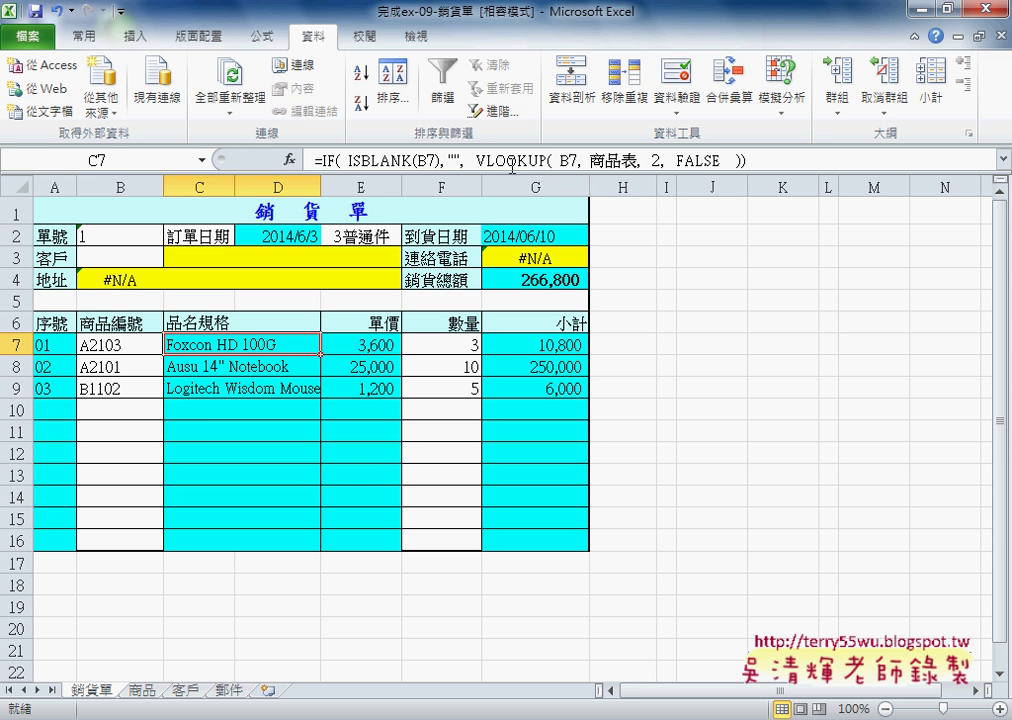
- Clear product codes B7:B9, then choose A1101 for line 01 in B7
left_click_drag(140, 345, 134, 389)
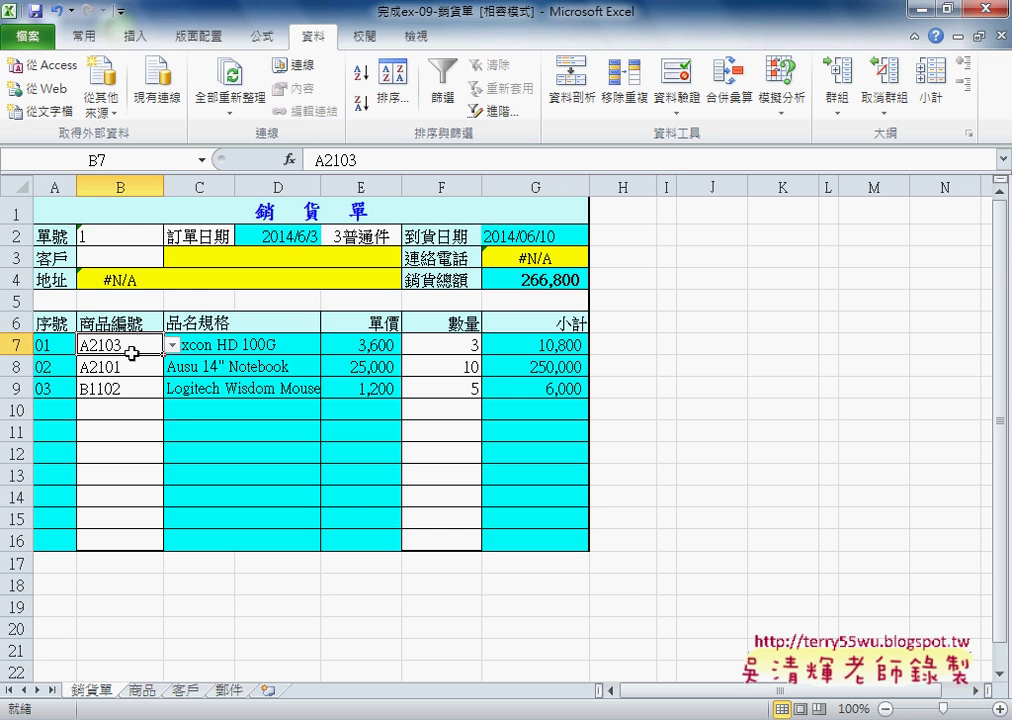
key("Delete")
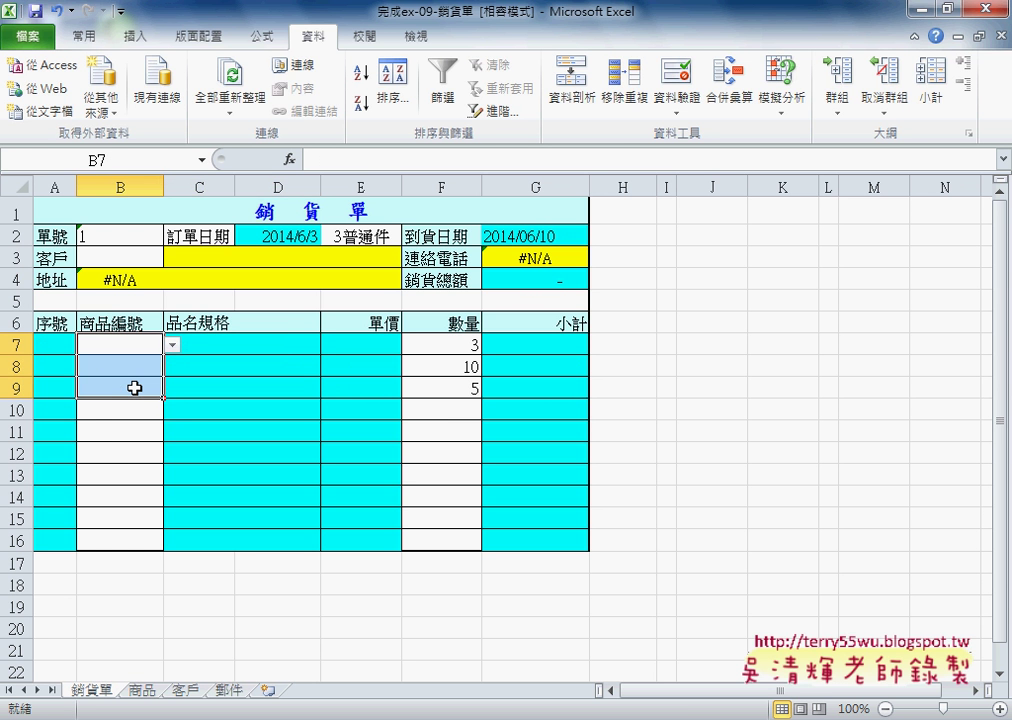
left_click(121, 343)
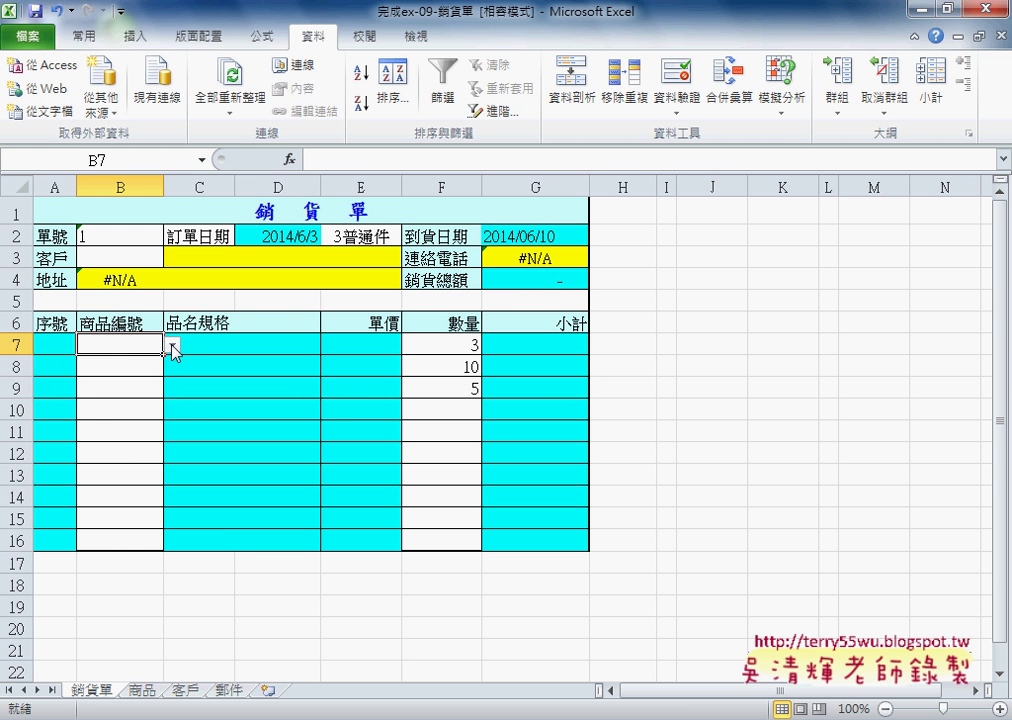
left_click(172, 344)
left_click(97, 357)
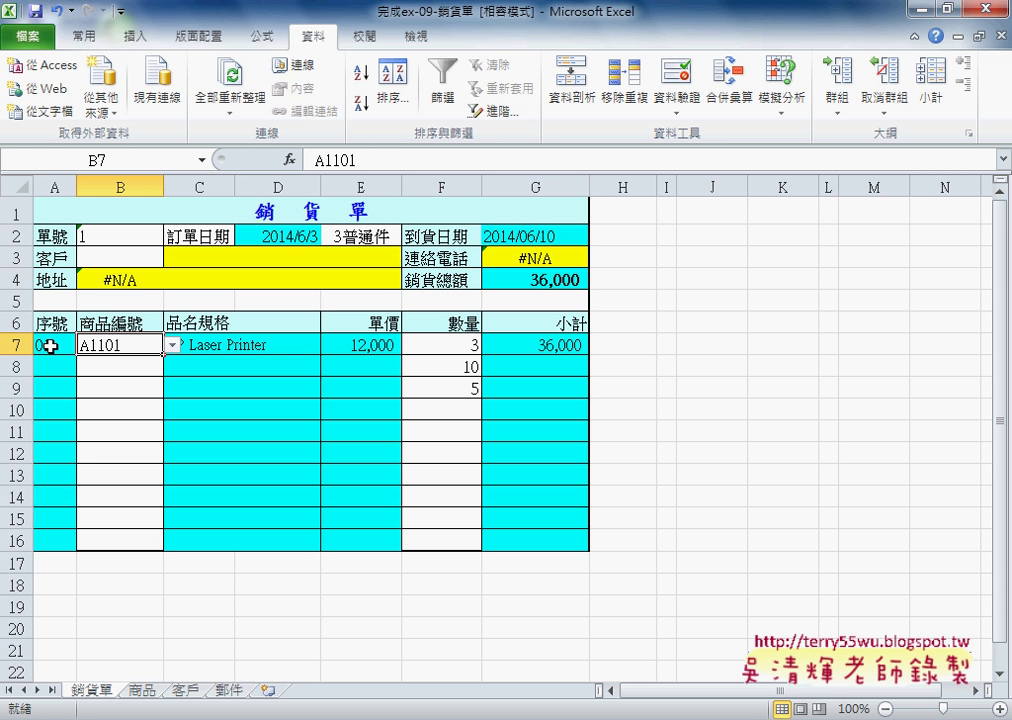
mouse_move(50, 350)
left_mouse_down()
mouse_move(62, 334)
mouse_move(60, 356)
mouse_move(45, 358)
left_mouse_up()
key("Escape")
- Select ROW()-6 in A7's formula and replace it with a reference to B8
left_click(59, 345)
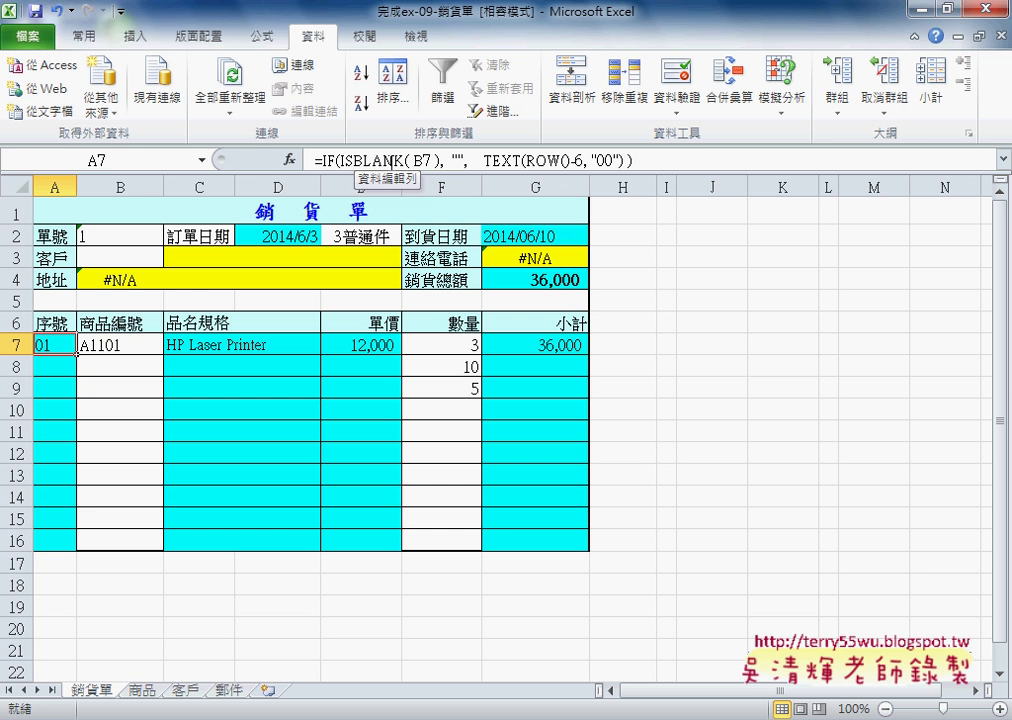
left_click_drag(530, 160, 584, 160)
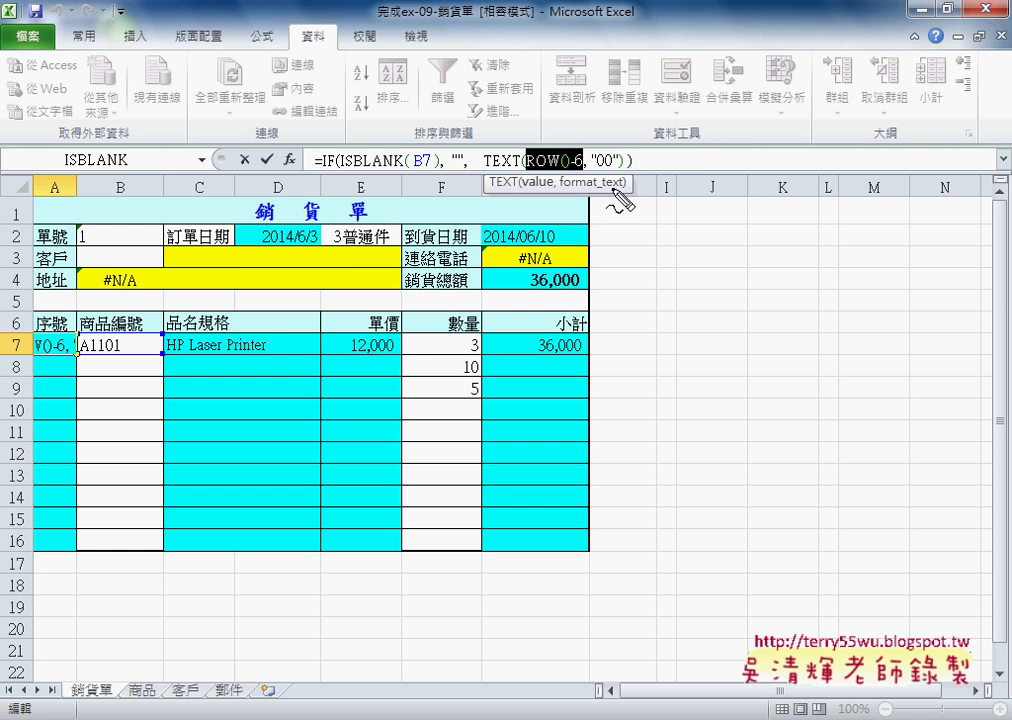
left_click_drag(538, 172, 556, 172)
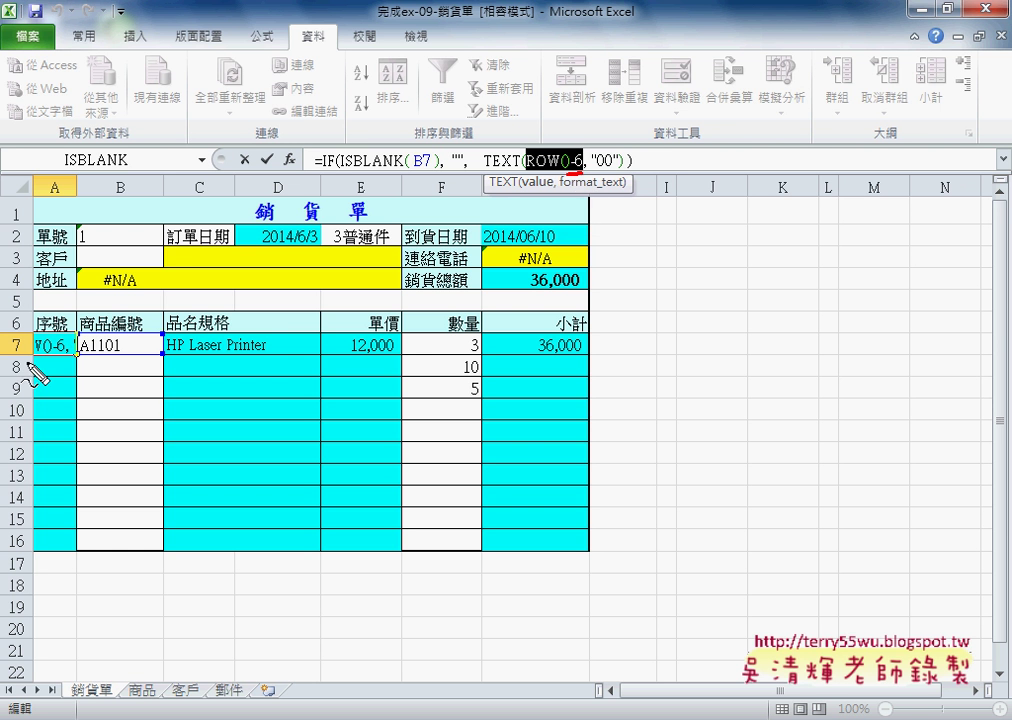
left_click_drag(14, 340, 16, 336)
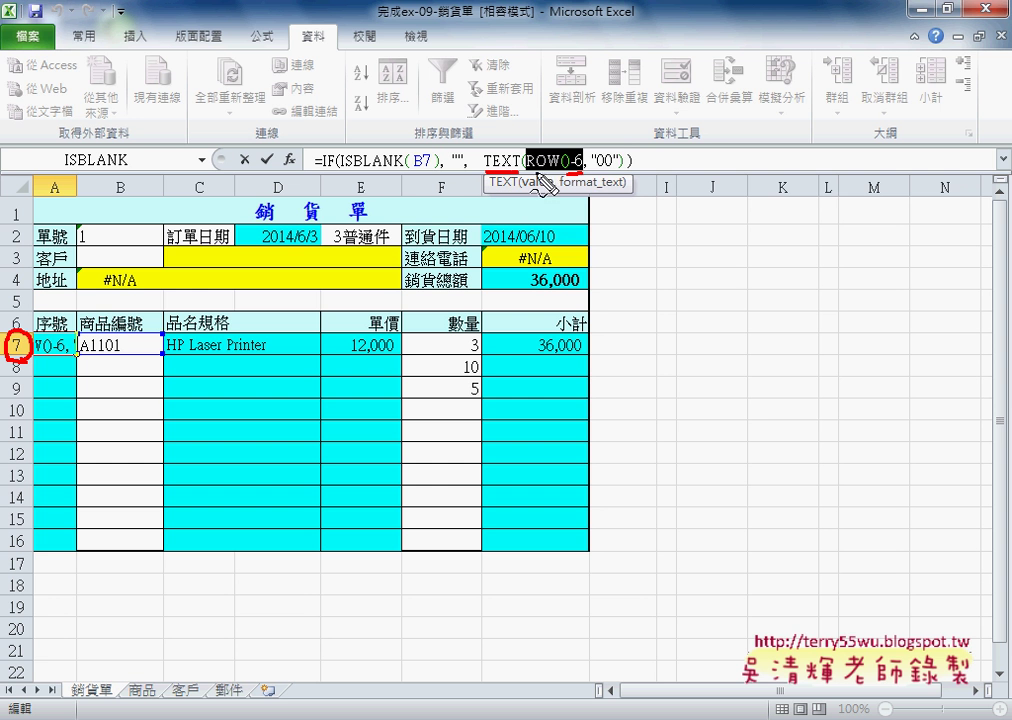
left_click_drag(484, 171, 506, 171)
left_click_drag(592, 171, 622, 171)
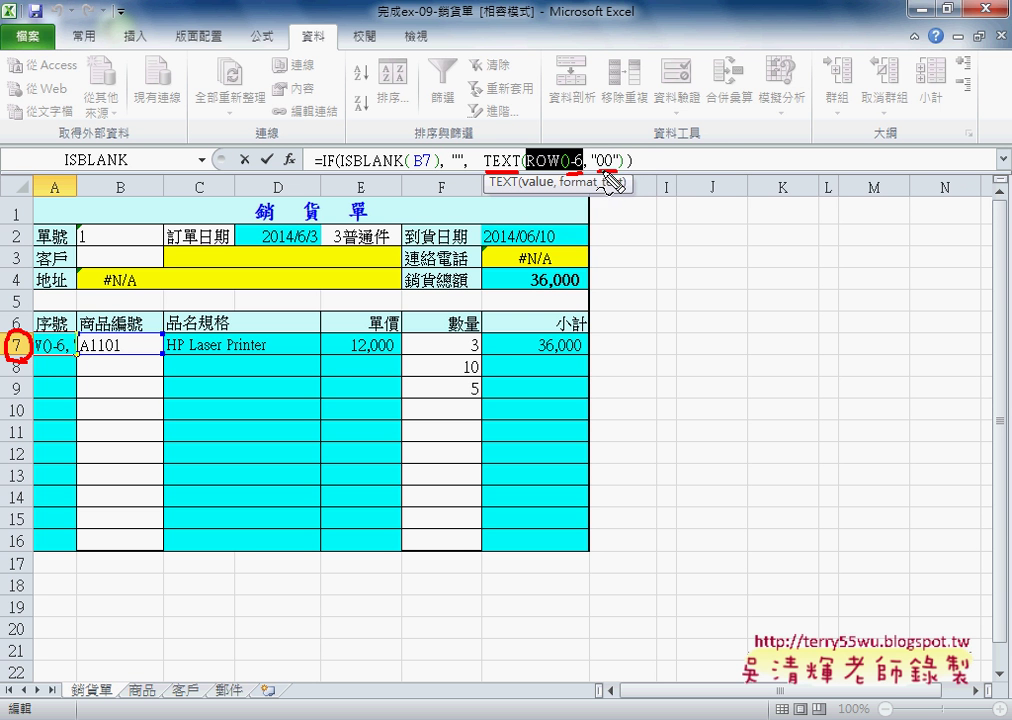
left_click_drag(341, 171, 428, 171)
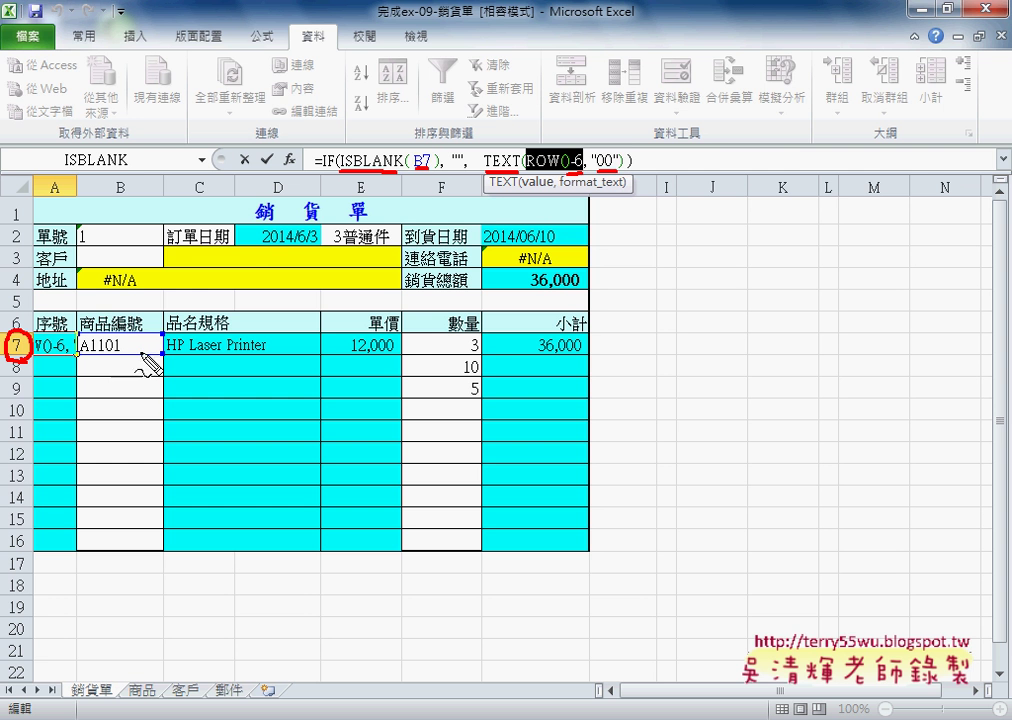
left_click_drag(135, 379, 88, 384)
mouse_move(155, 334)
left_mouse_down()
mouse_move(80, 368)
mouse_move(158, 361)
left_mouse_up()
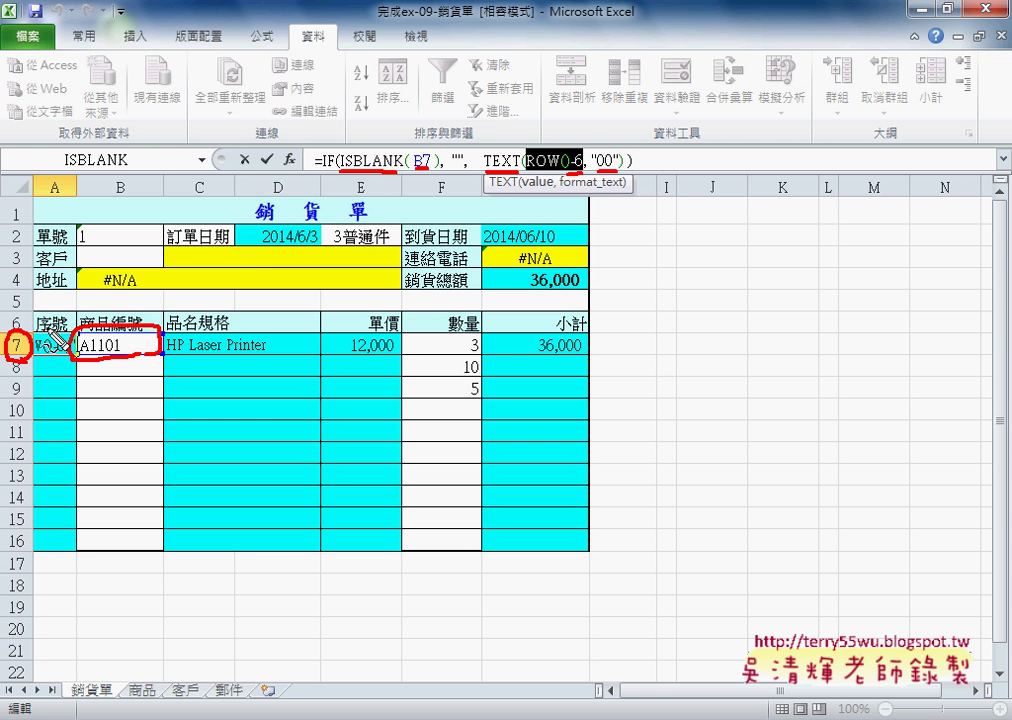
left_click_drag(455, 172, 467, 172)
key("Escape")
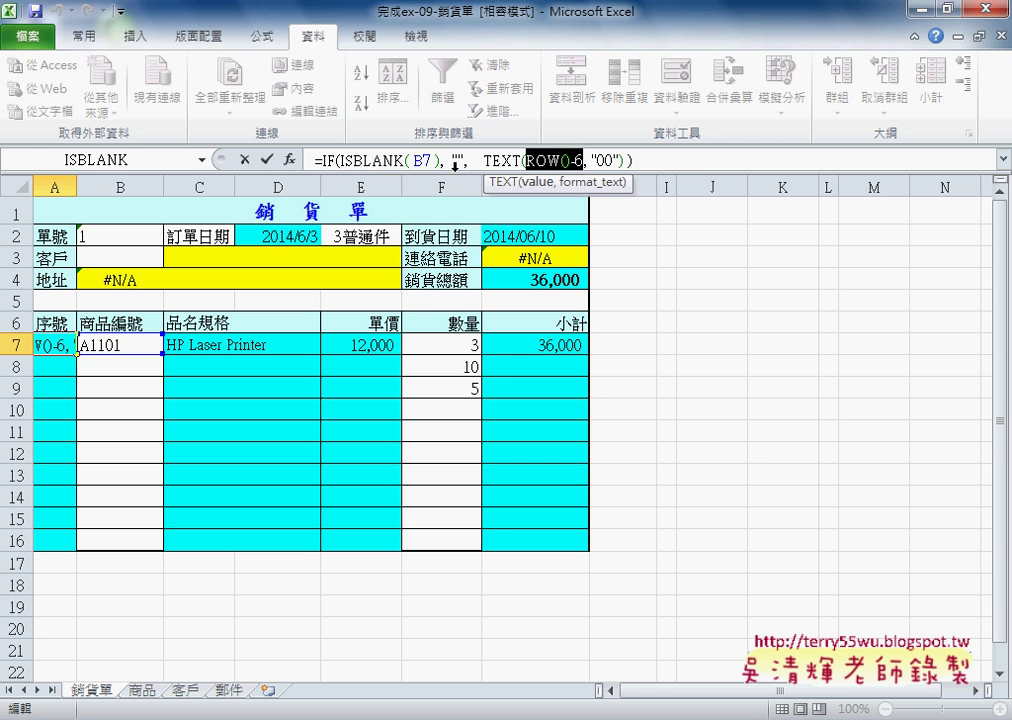
left_click(143, 366)
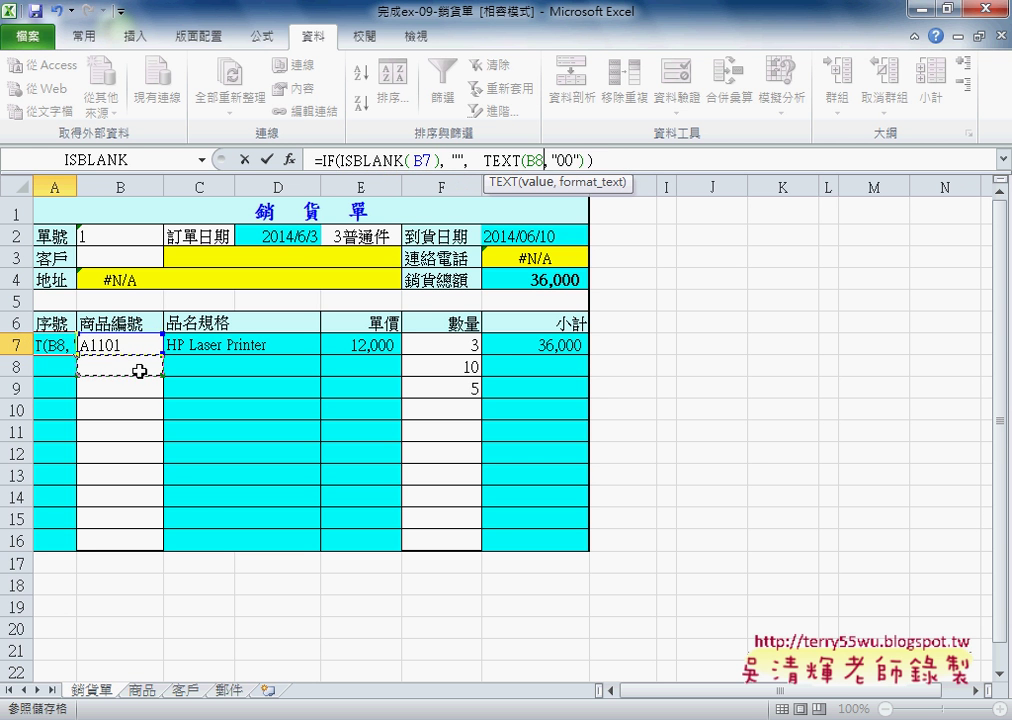
- Cancel the A7 formula edit, then set B8 to A1103 and B9 to A2101
left_click(245, 160)
left_click(150, 367)
left_click(172, 367)
left_click(158, 395)
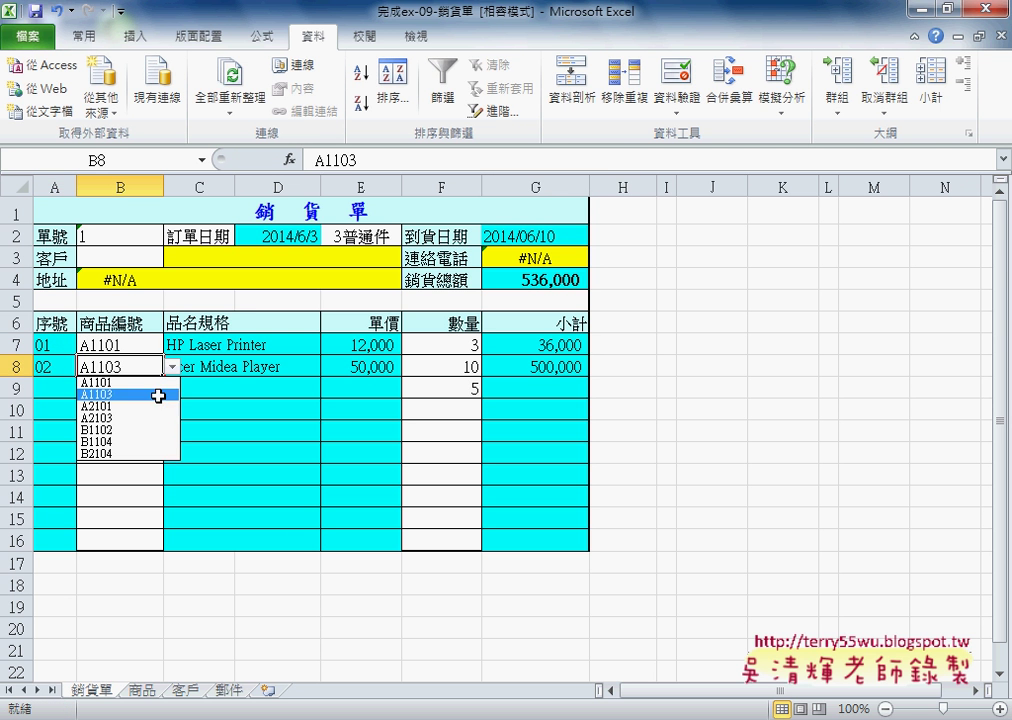
left_click(158, 395)
left_click(140, 388)
left_click(172, 389)
left_click(149, 428)
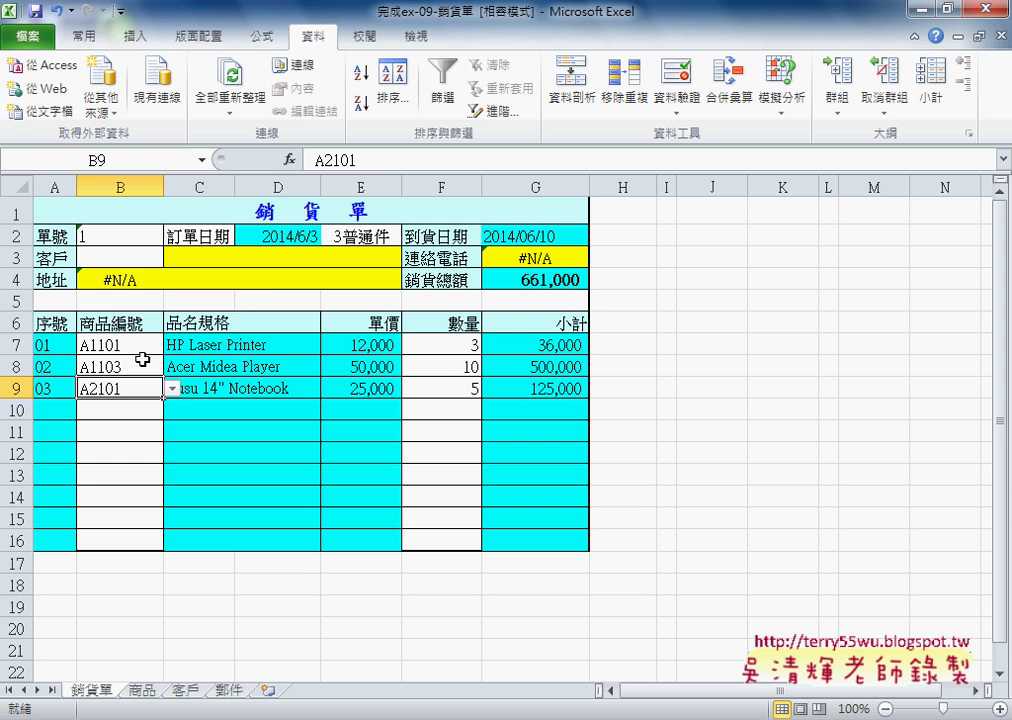
- Test a customer ID in B3 to check lookups, then clear it and inspect C3's formula
left_click(520, 234)
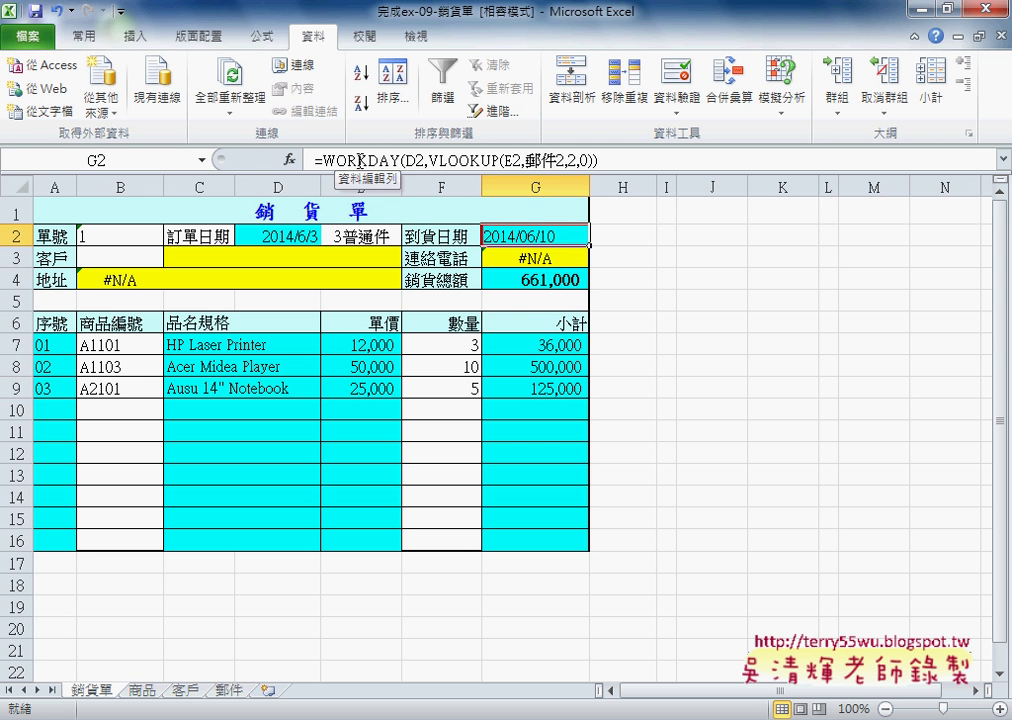
left_click(132, 259)
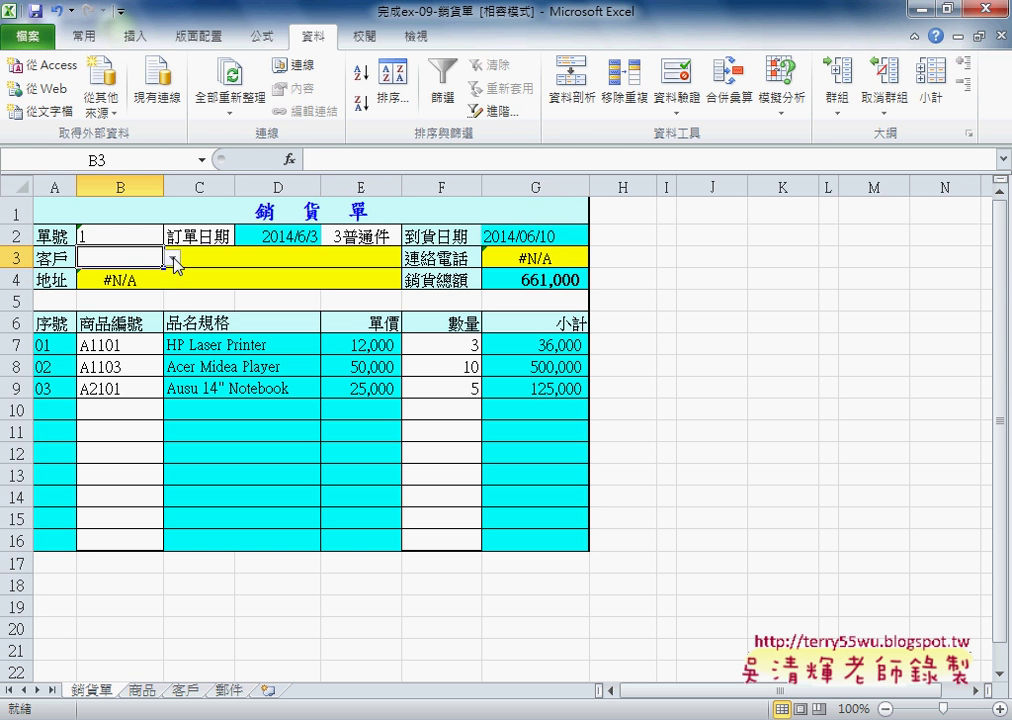
left_click(175, 259)
left_click(154, 286)
left_click(235, 258)
left_click(148, 260)
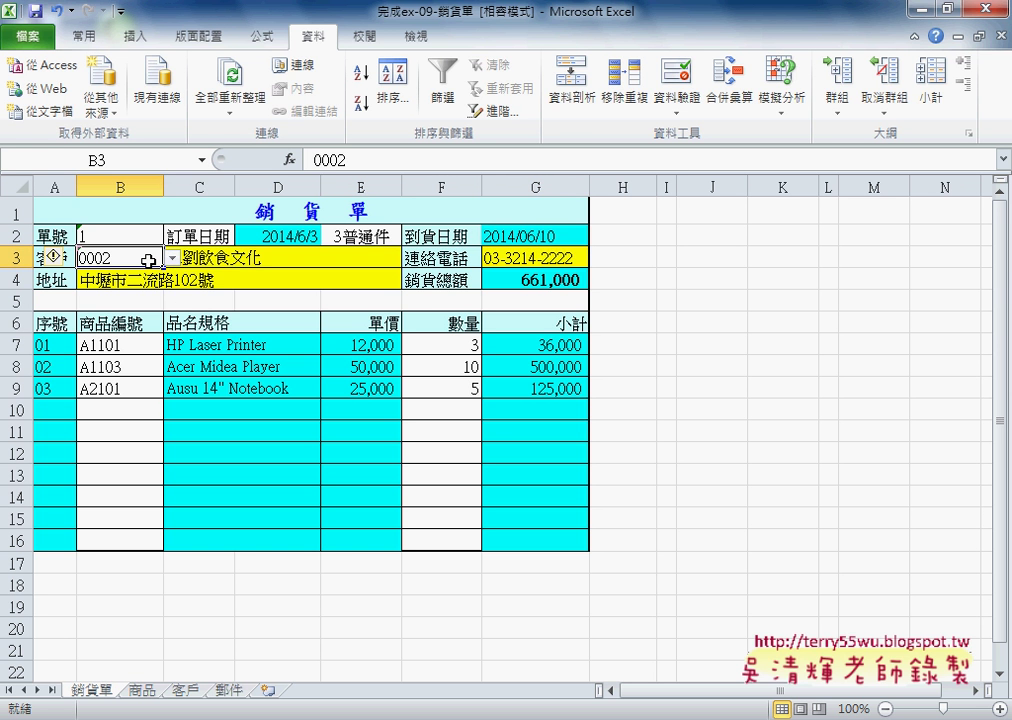
key("Delete")
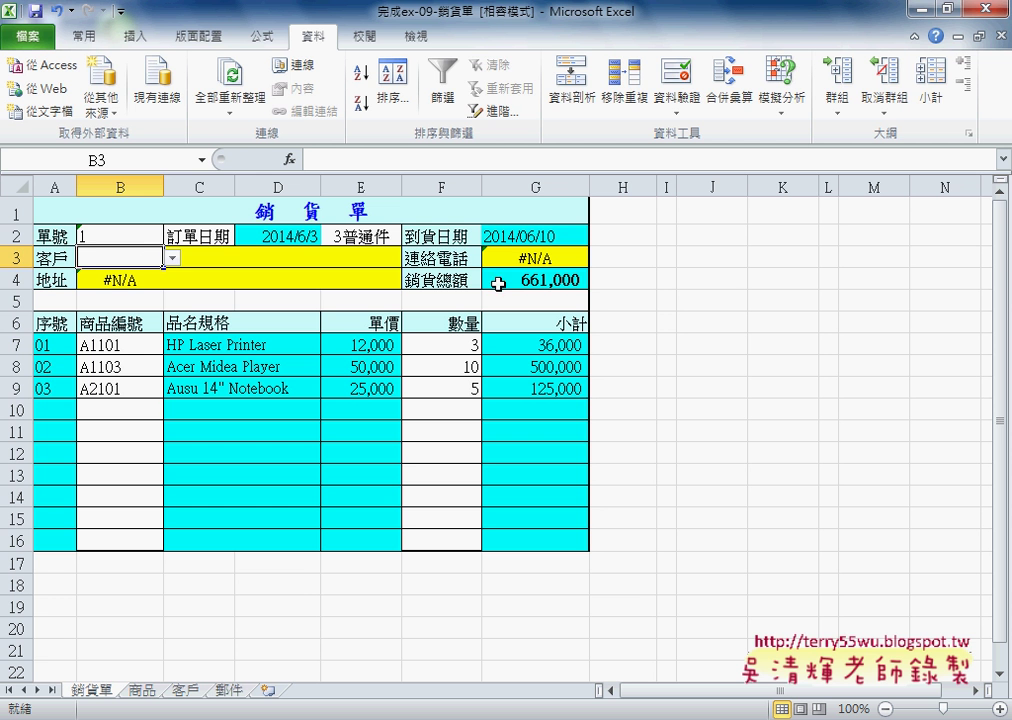
left_click(226, 256)
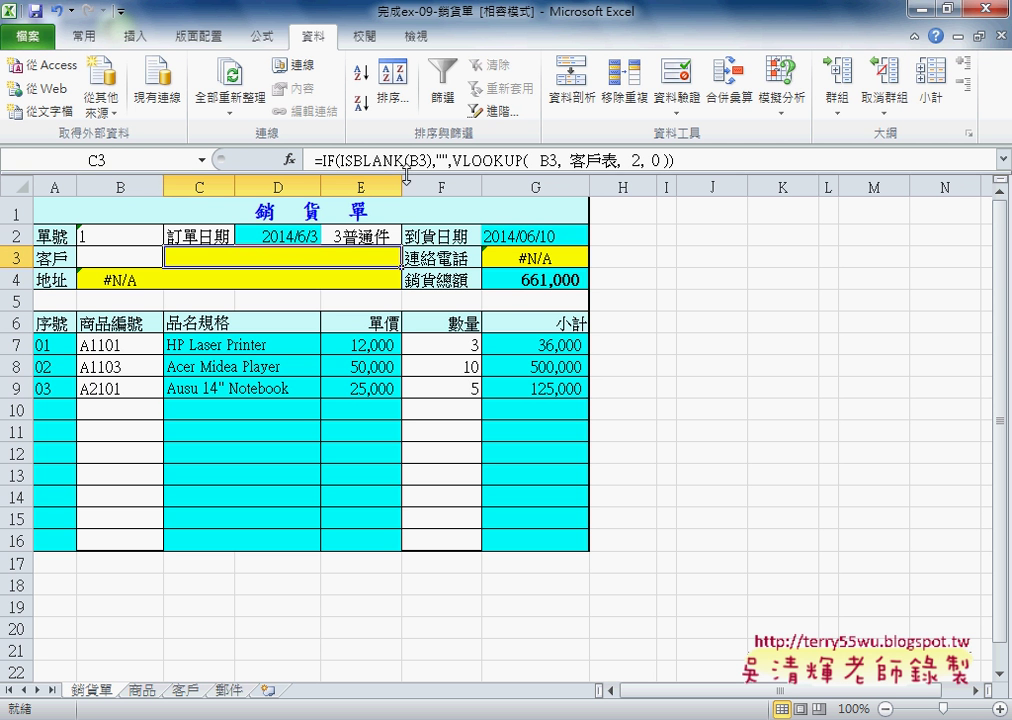